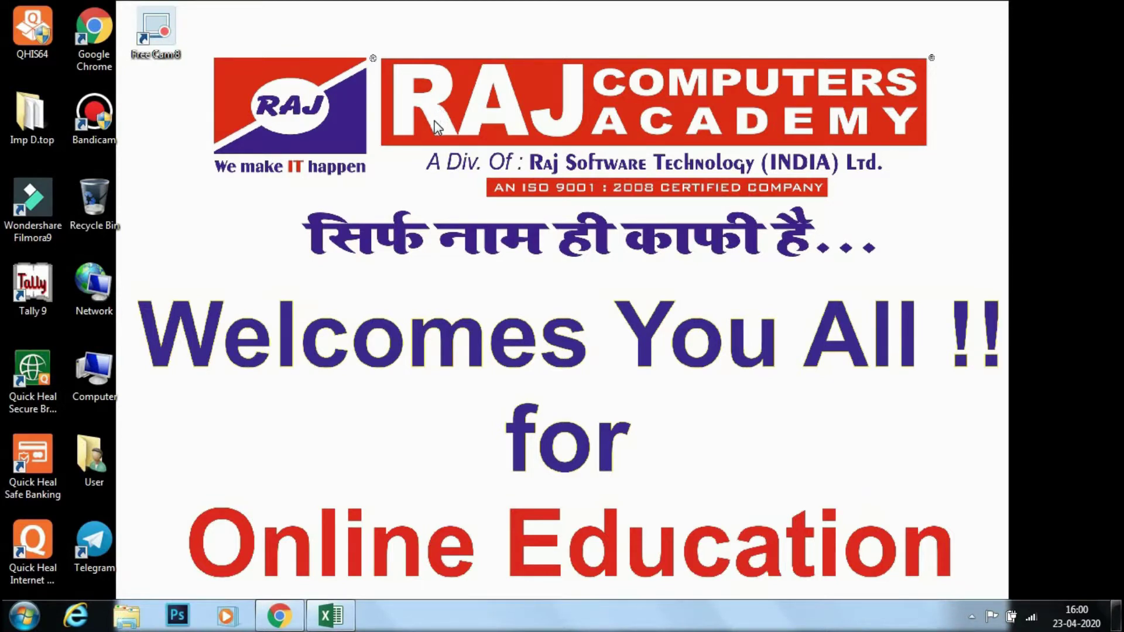
# - Refresh the desktop and bring the employee workbook back on screen
pyautogui.rightClick(434, 124)
pyautogui.click(468, 168)
pyautogui.click(332, 615)
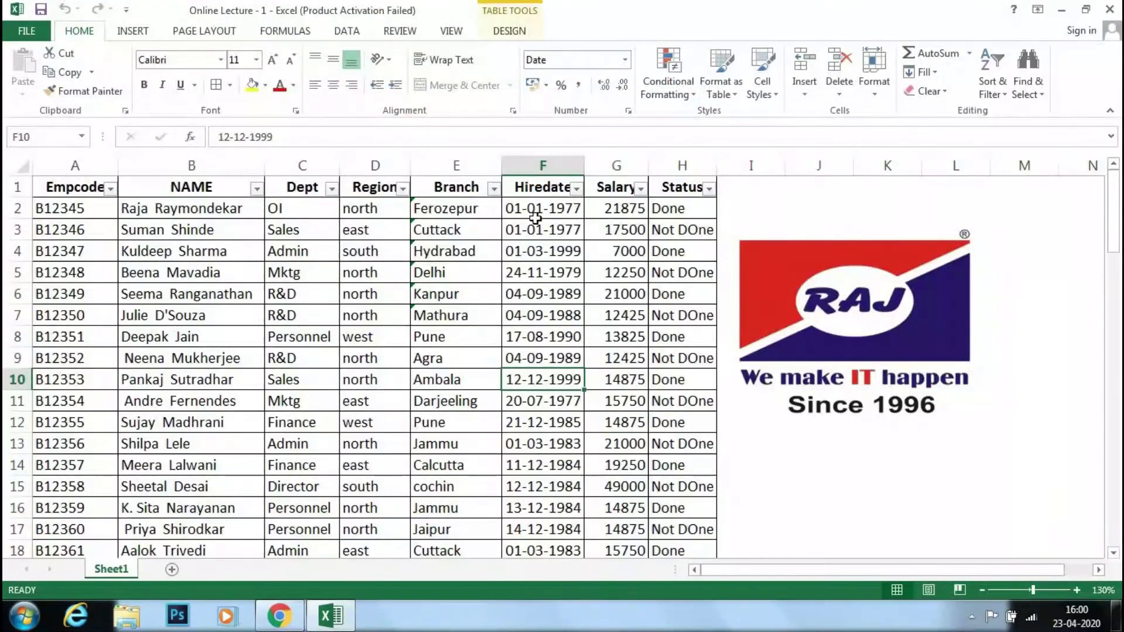
pyautogui.click(549, 269)
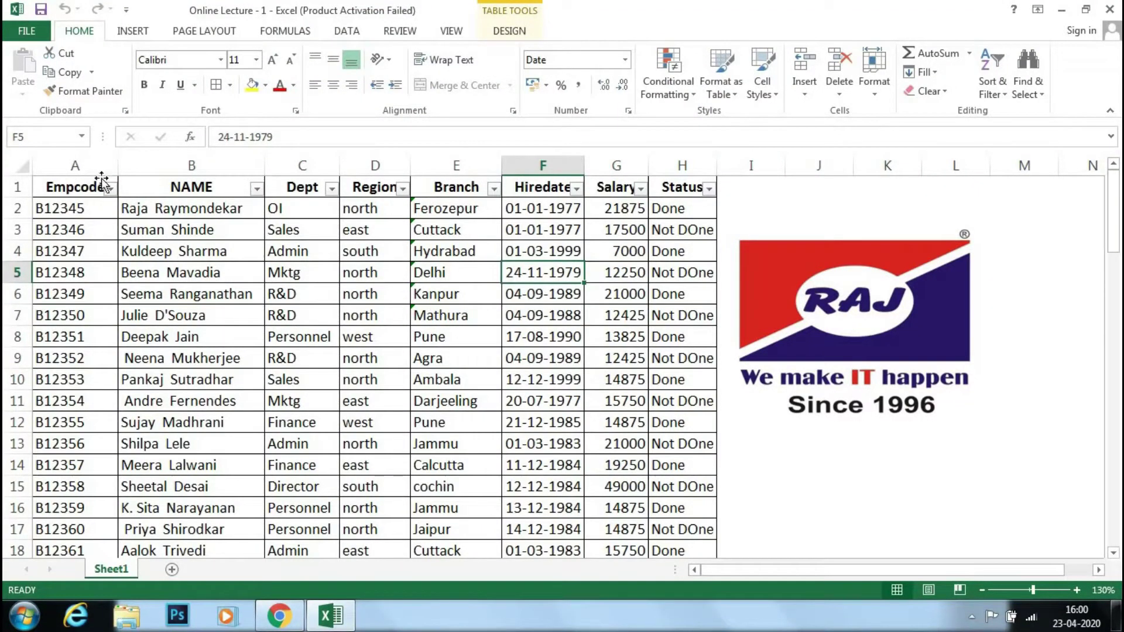
pyautogui.moveTo(93, 165); pyautogui.dragTo(679, 165)
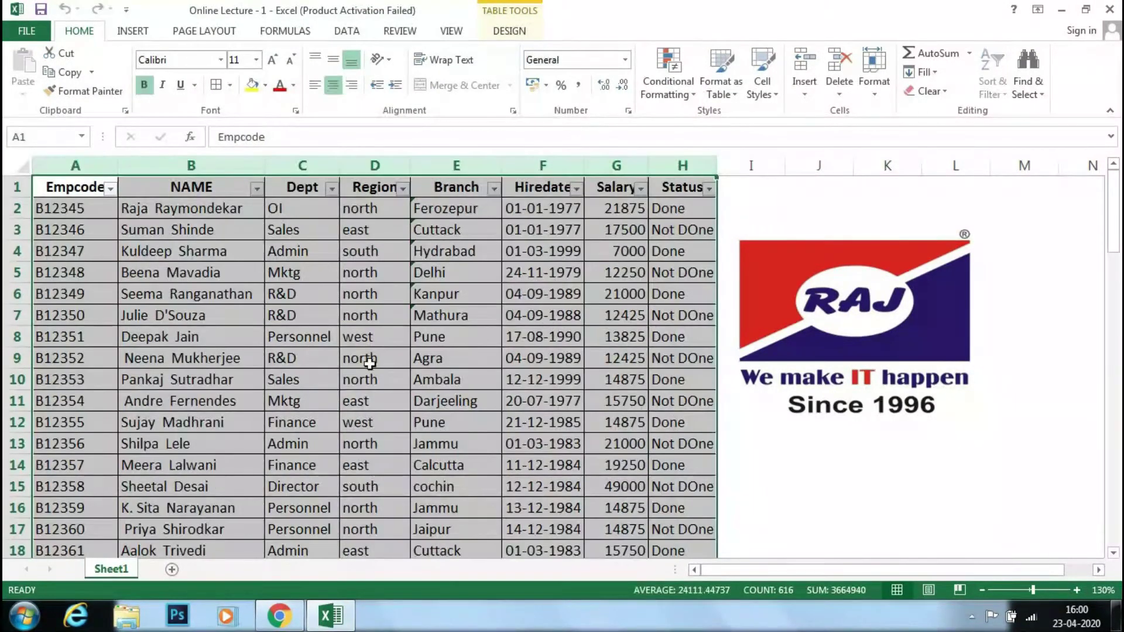
# - Walk through the table columns one by one, from Empcode to Status
pyautogui.click(97, 165)
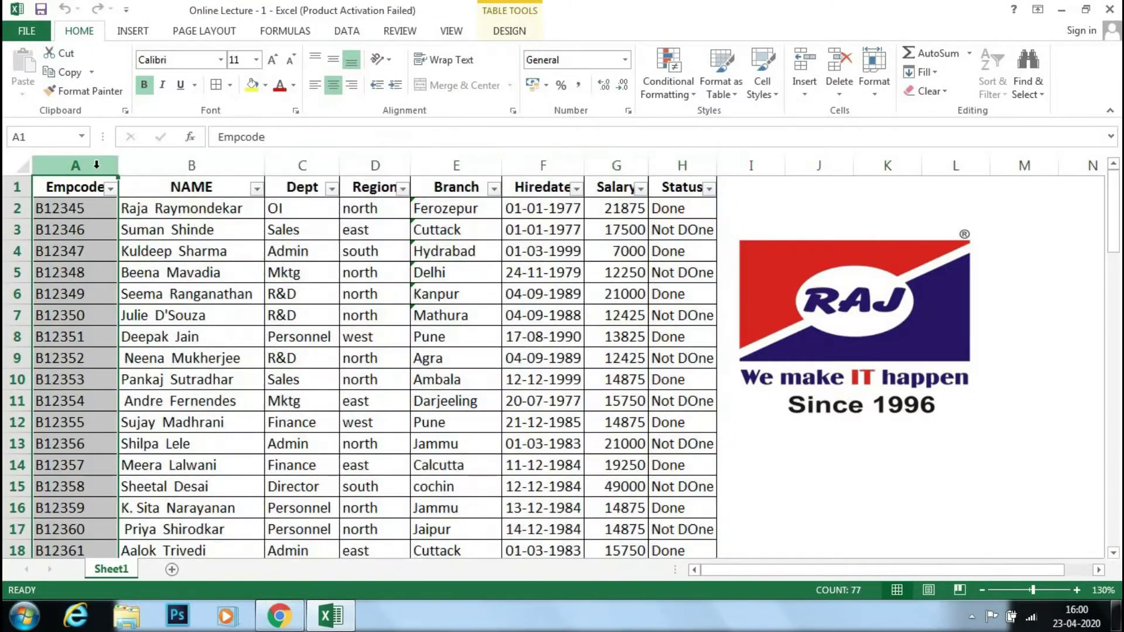
pyautogui.click(225, 172)
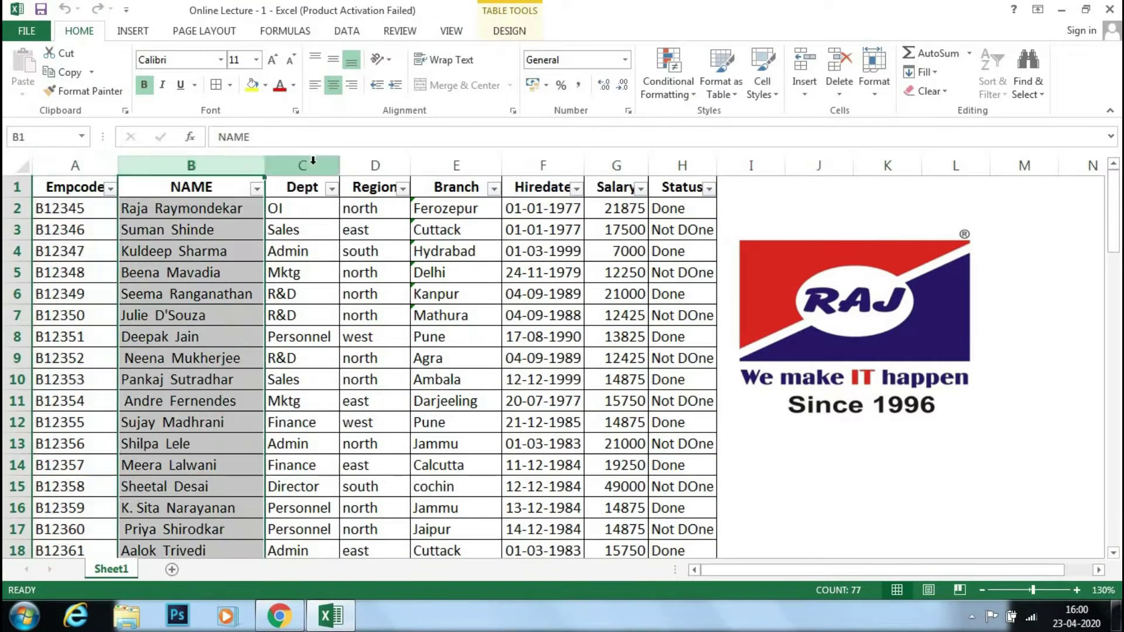
pyautogui.click(312, 165)
pyautogui.click(358, 165)
pyautogui.click(457, 164)
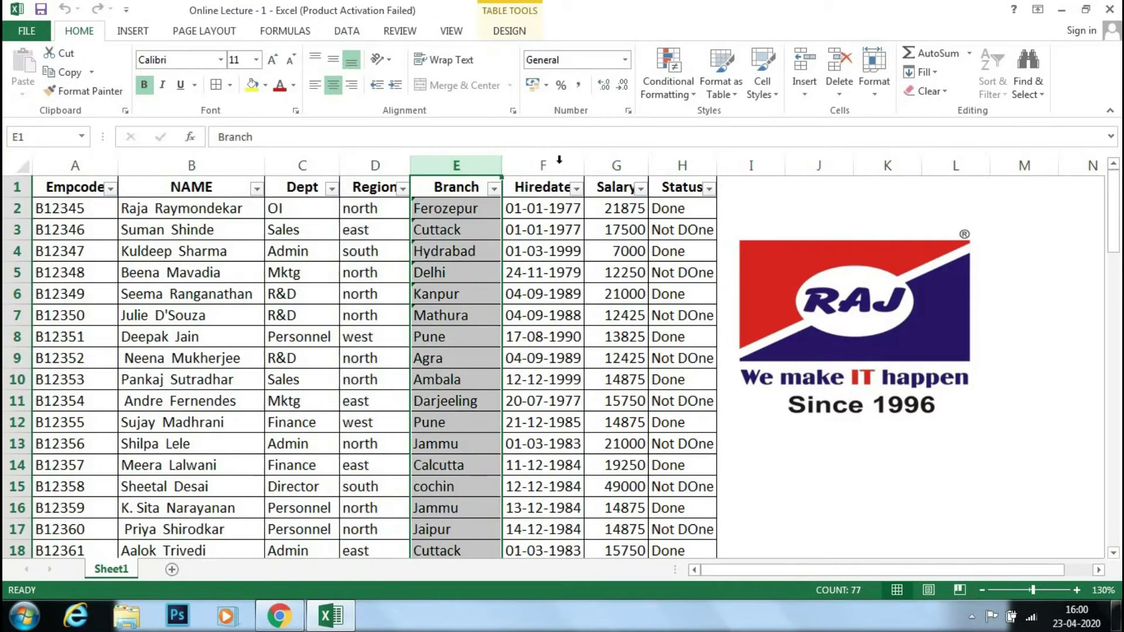
pyautogui.click(566, 160)
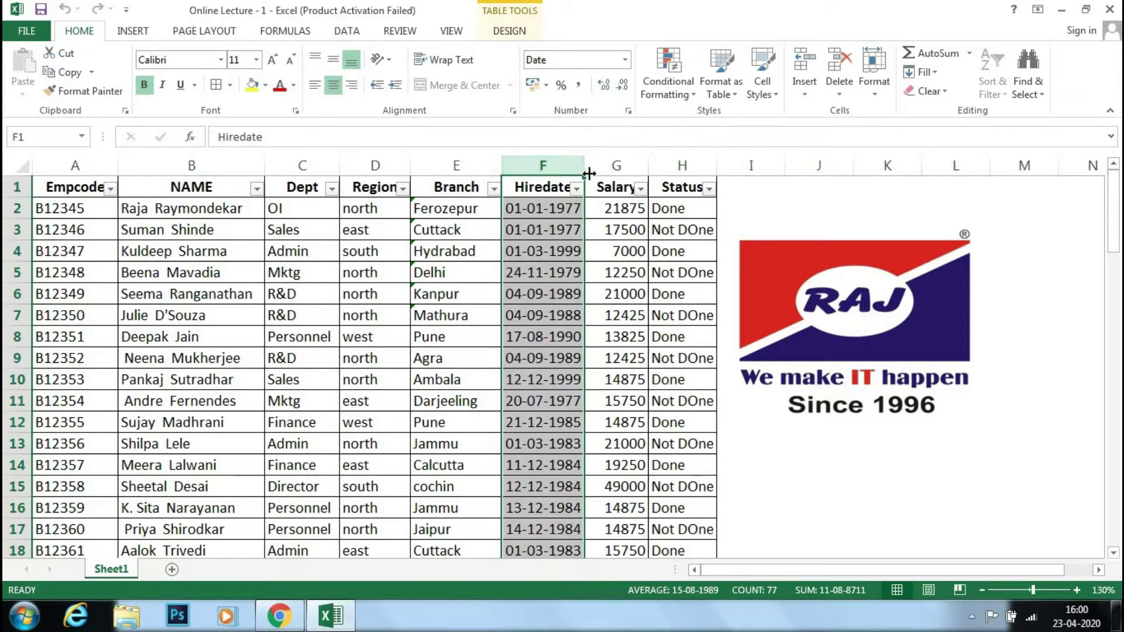
pyautogui.click(595, 169)
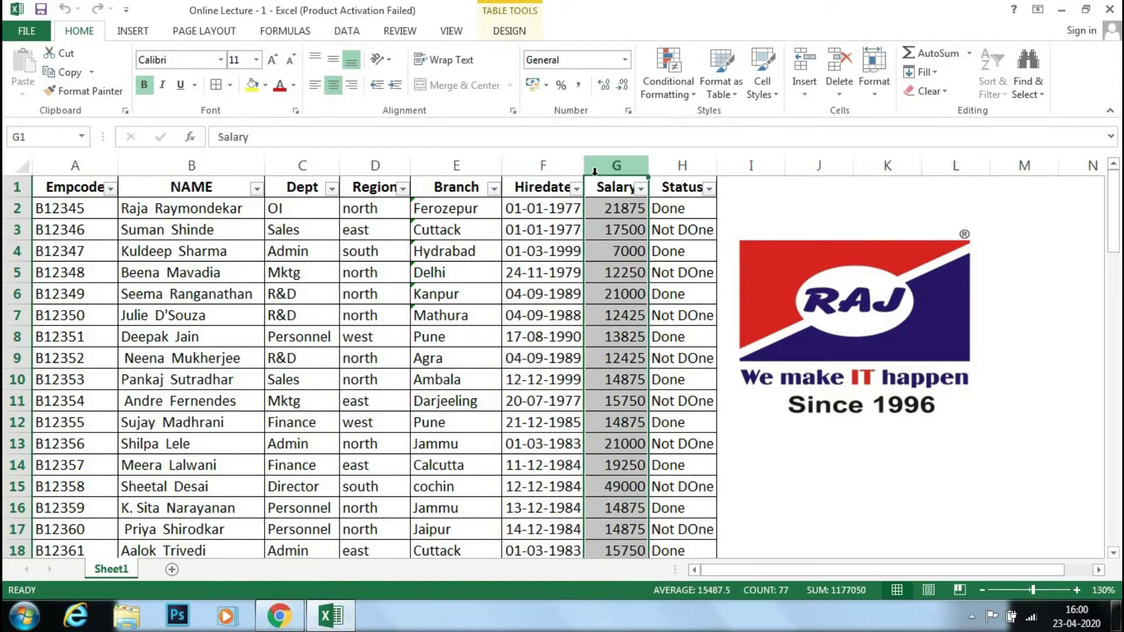
pyautogui.click(656, 165)
# - Select the Dept, Region, NAME and Branch columns together, then clear the selection
pyautogui.click(511, 290)
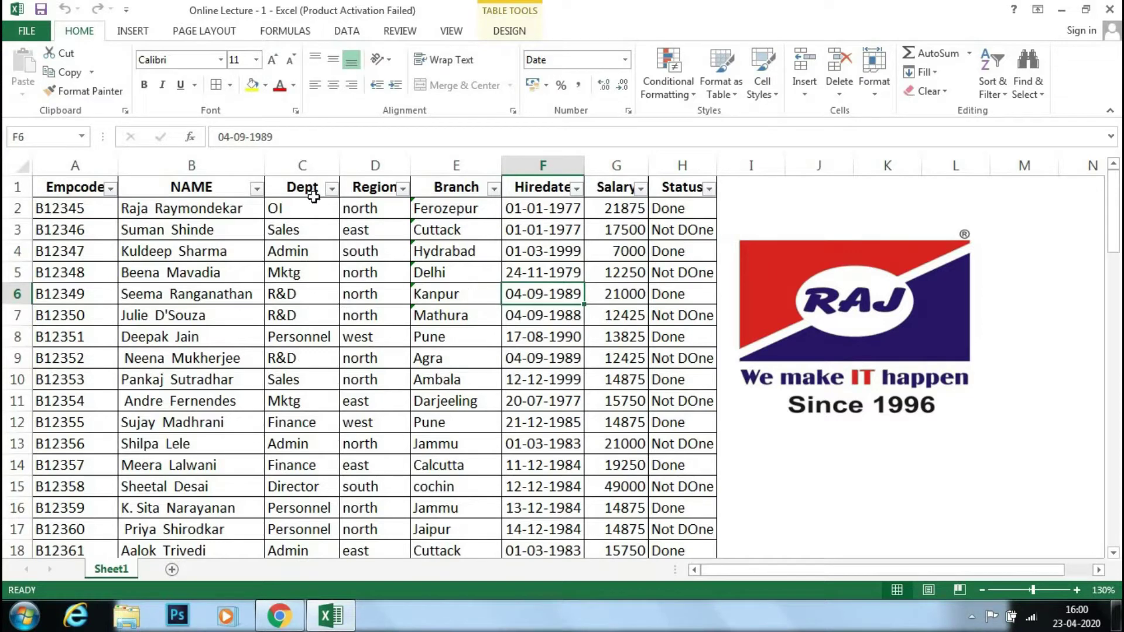
pyautogui.click(420, 251)
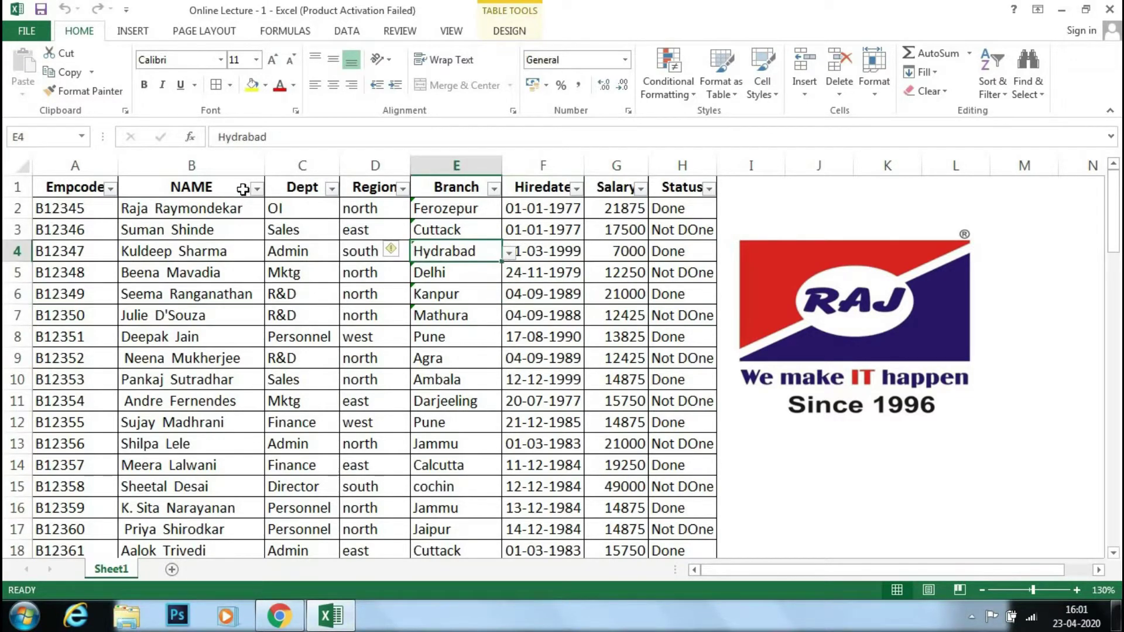
pyautogui.click(326, 168)
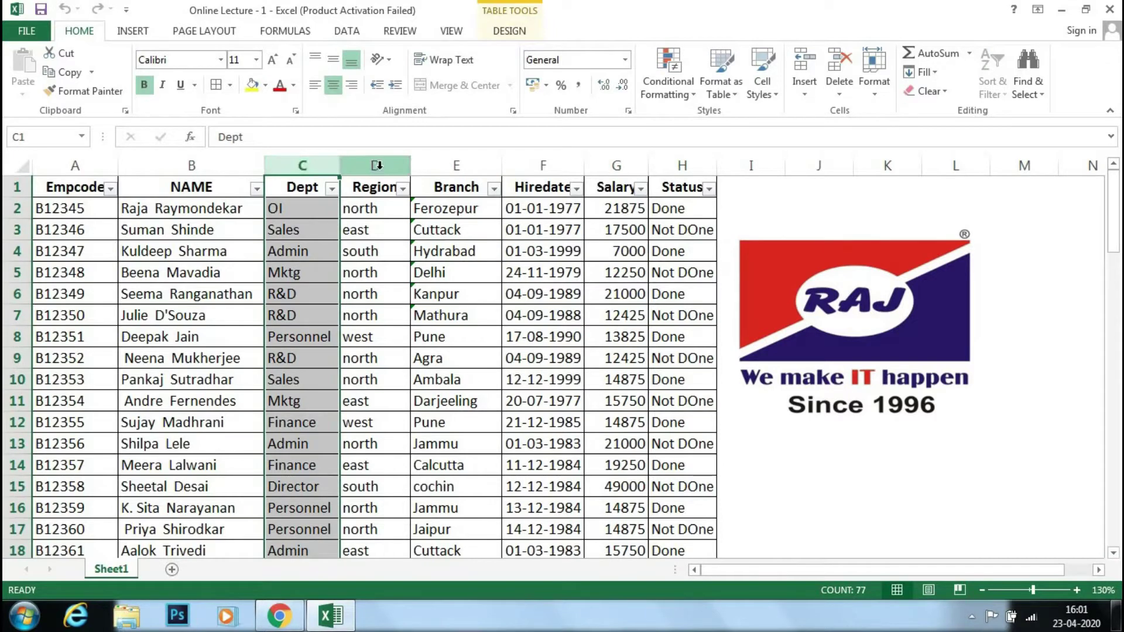
pyautogui.keyDown('ctrl'); pyautogui.click(378, 166); pyautogui.keyUp('ctrl')
pyautogui.keyDown('ctrl'); pyautogui.click(241, 164); pyautogui.keyUp('ctrl')
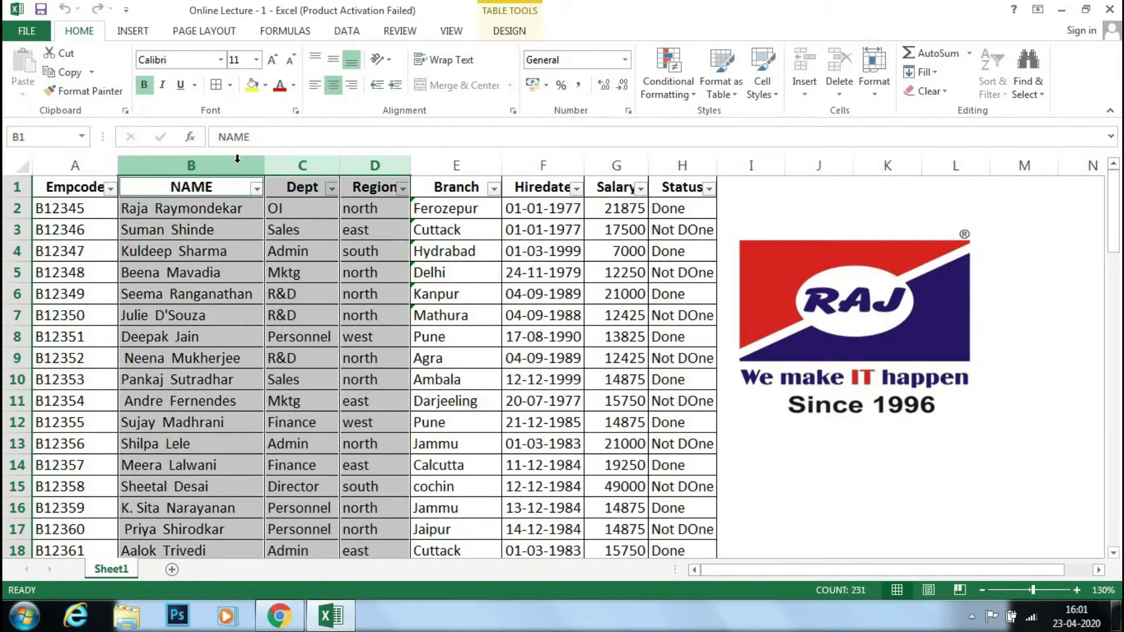
pyautogui.keyDown('ctrl'); pyautogui.click(430, 164); pyautogui.keyUp('ctrl')
pyautogui.click(353, 246)
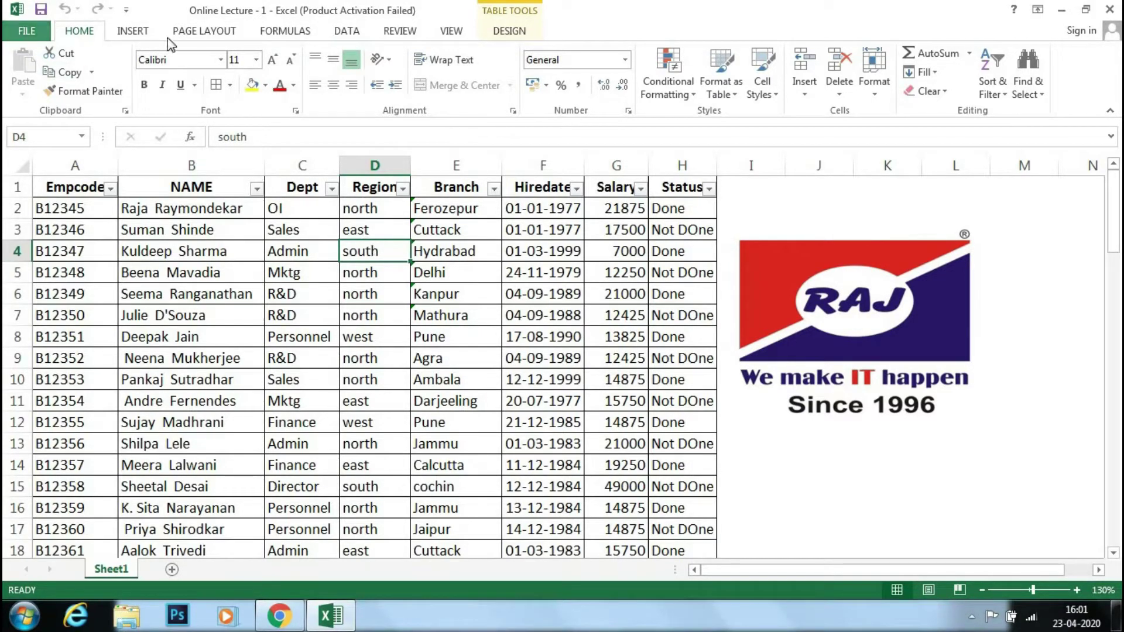
# - Start a PivotTable from the employee table, with the source range covering the whole table
pyautogui.click(130, 35)
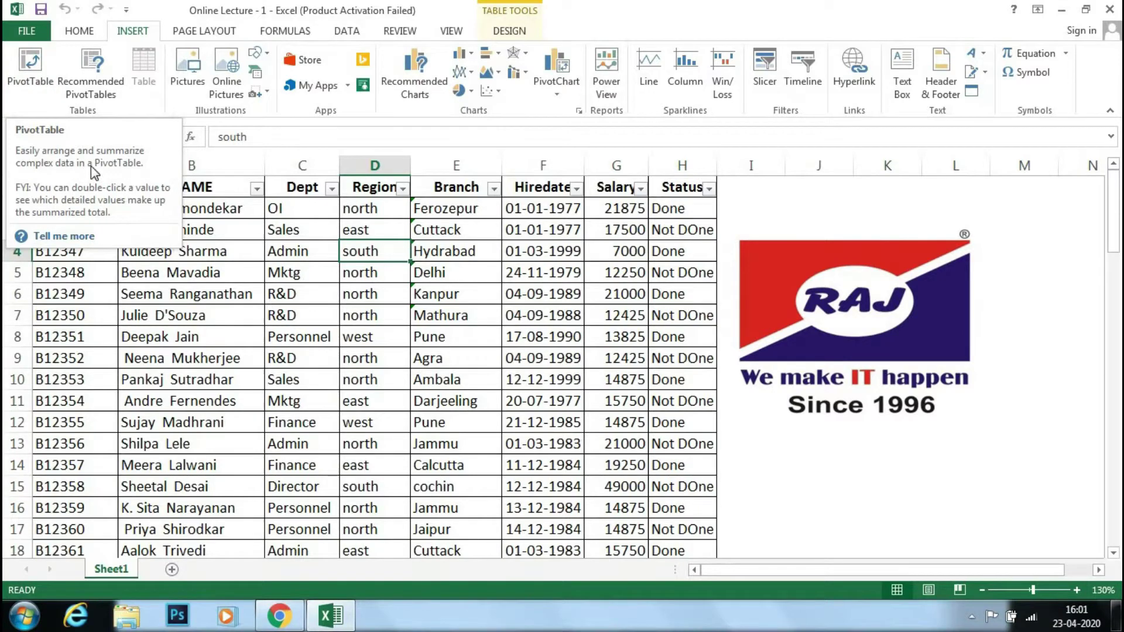
pyautogui.click(248, 231)
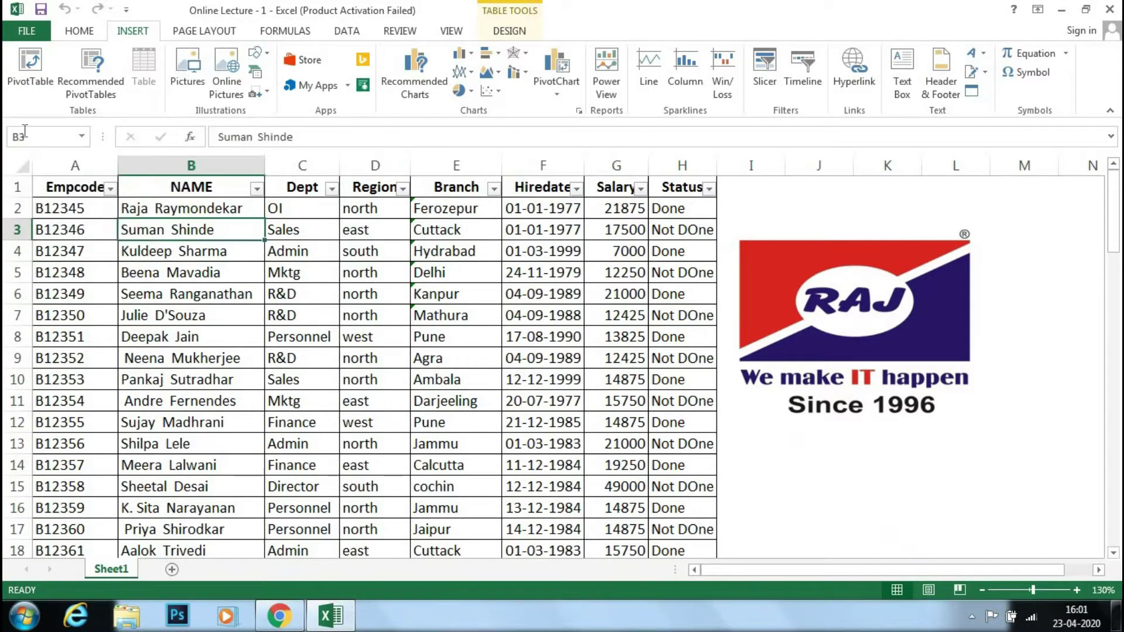
pyautogui.click(20, 80)
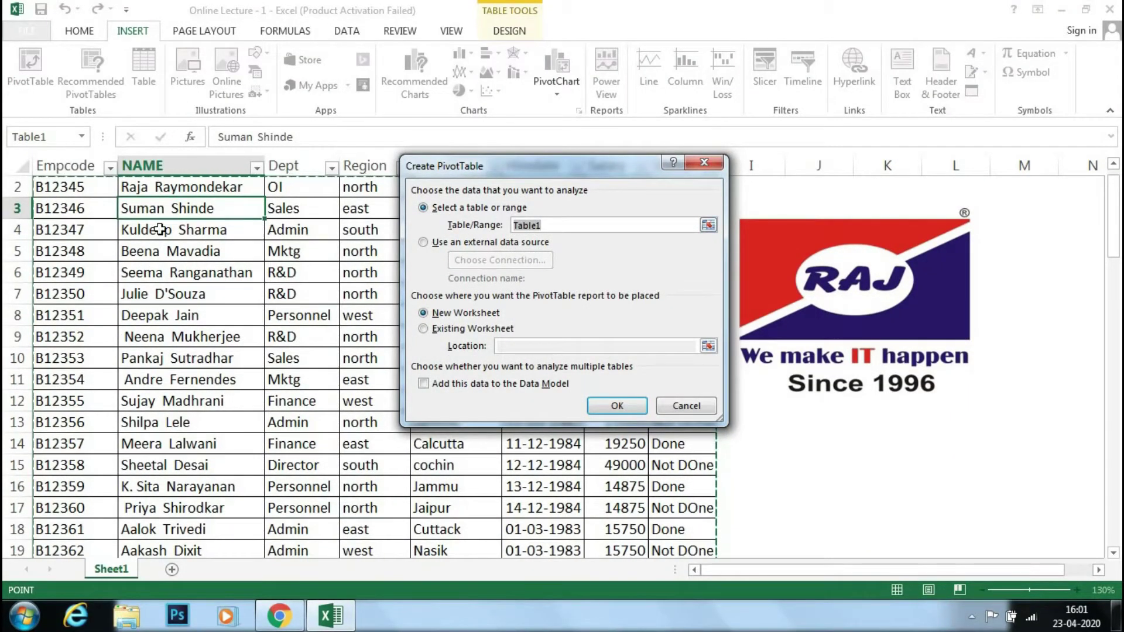
pyautogui.scroll(1, 160, 229)
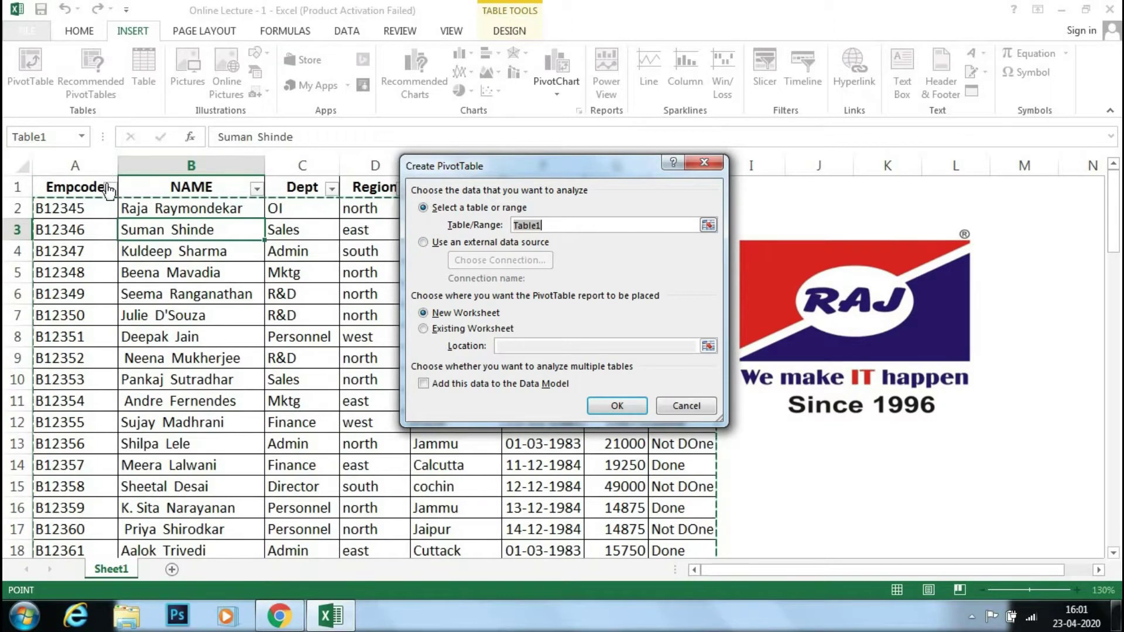
pyautogui.moveTo(82, 185)
pyautogui.mouseDown()
pyautogui.moveTo(645, 381)
pyautogui.moveTo(679, 629)
pyautogui.mouseUp()
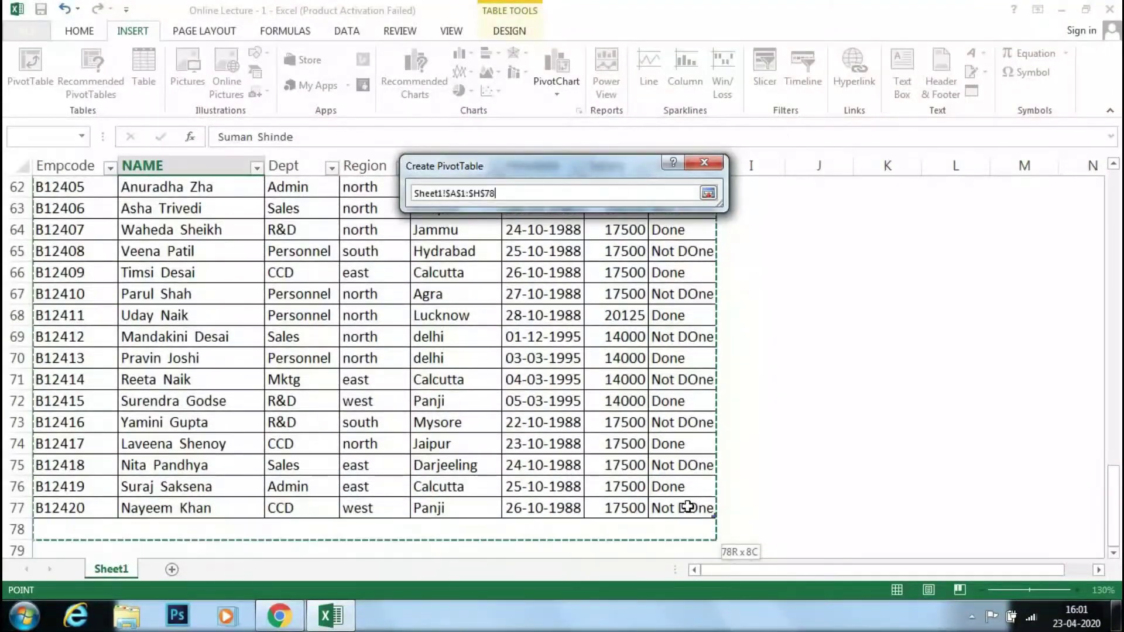
pyautogui.moveTo(679, 629); pyautogui.dragTo(647, 473)
pyautogui.scroll(2, 647, 473)
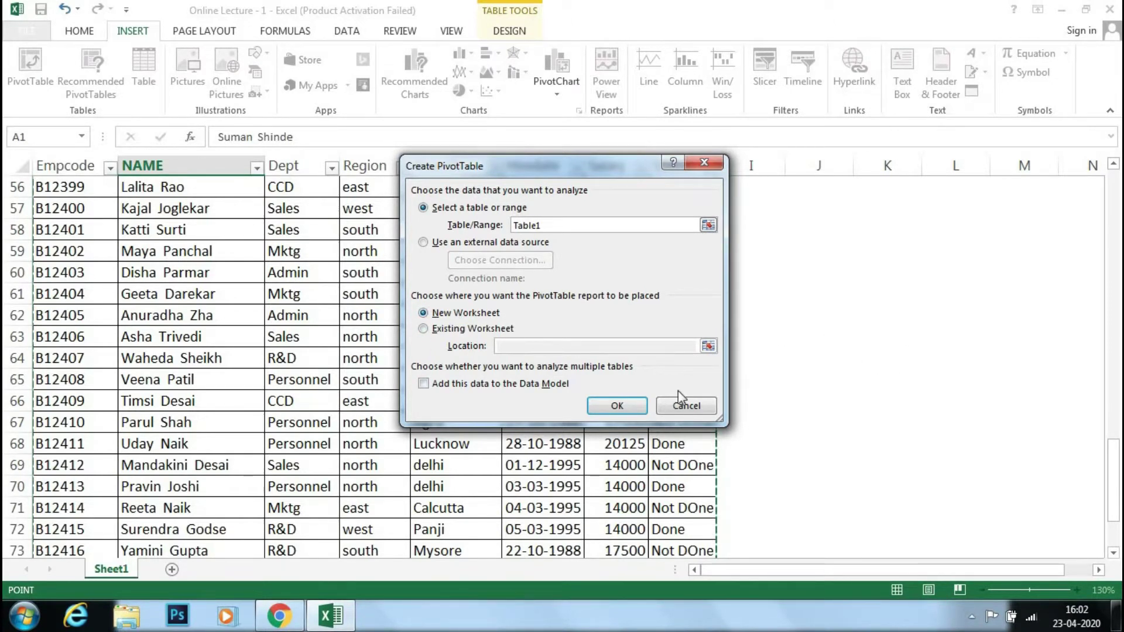
# - Place the PivotTable on a new worksheet instead of at cell I63
pyautogui.click(489, 329)
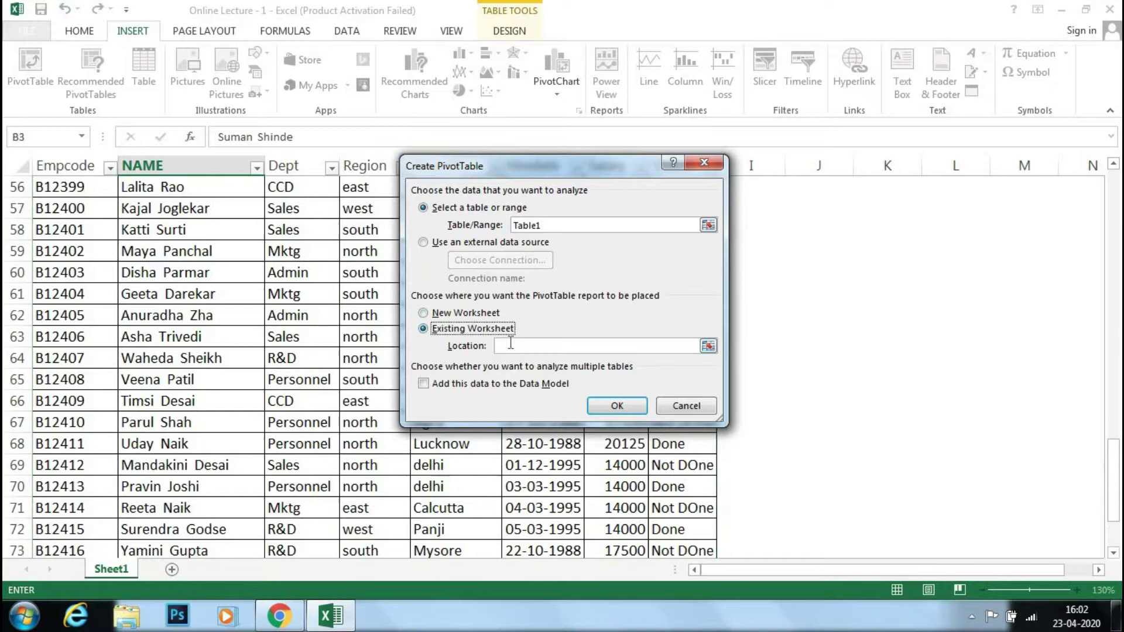
pyautogui.click(778, 332)
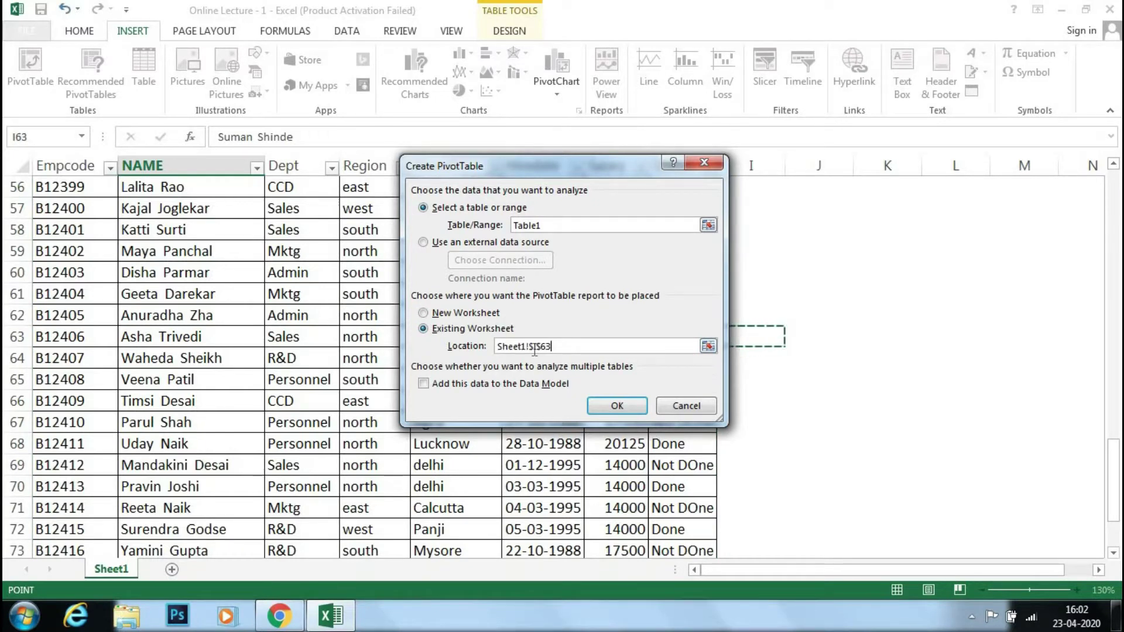
pyautogui.click(486, 313)
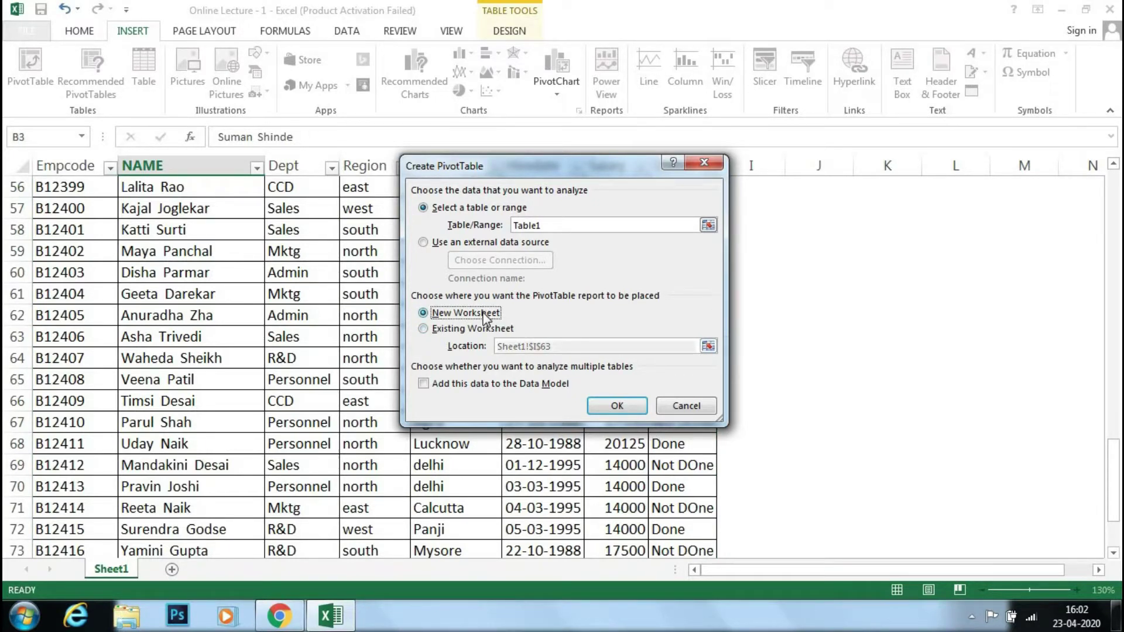
# - Create PivotTable3 on Sheet4, review Sheet1's header row, then return to Sheet4
pyautogui.click(609, 404)
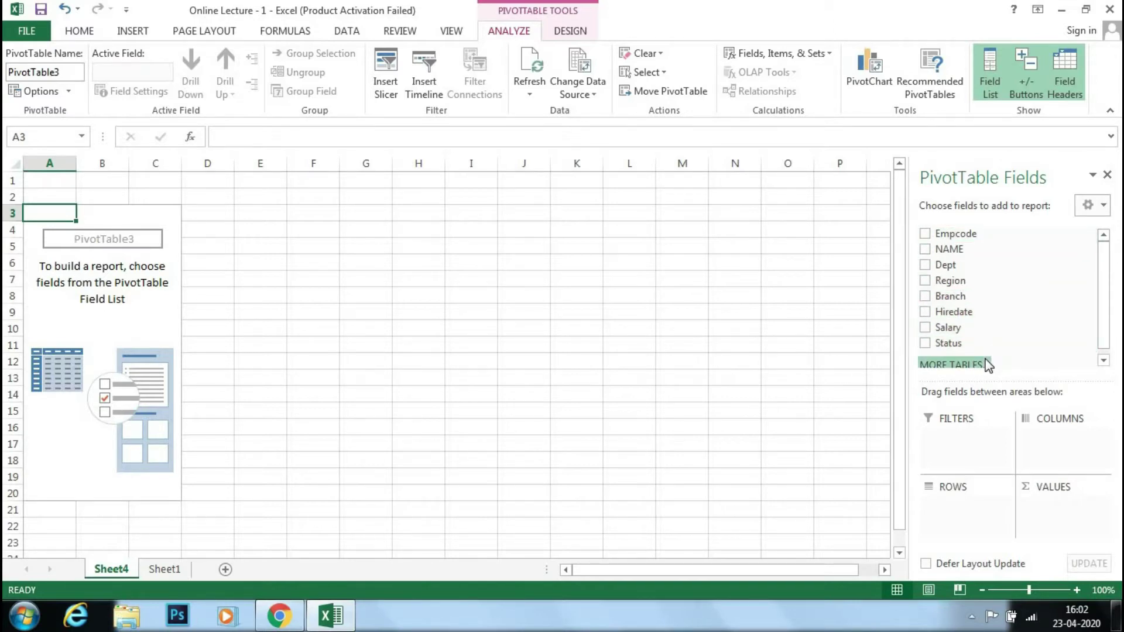
pyautogui.click(165, 568)
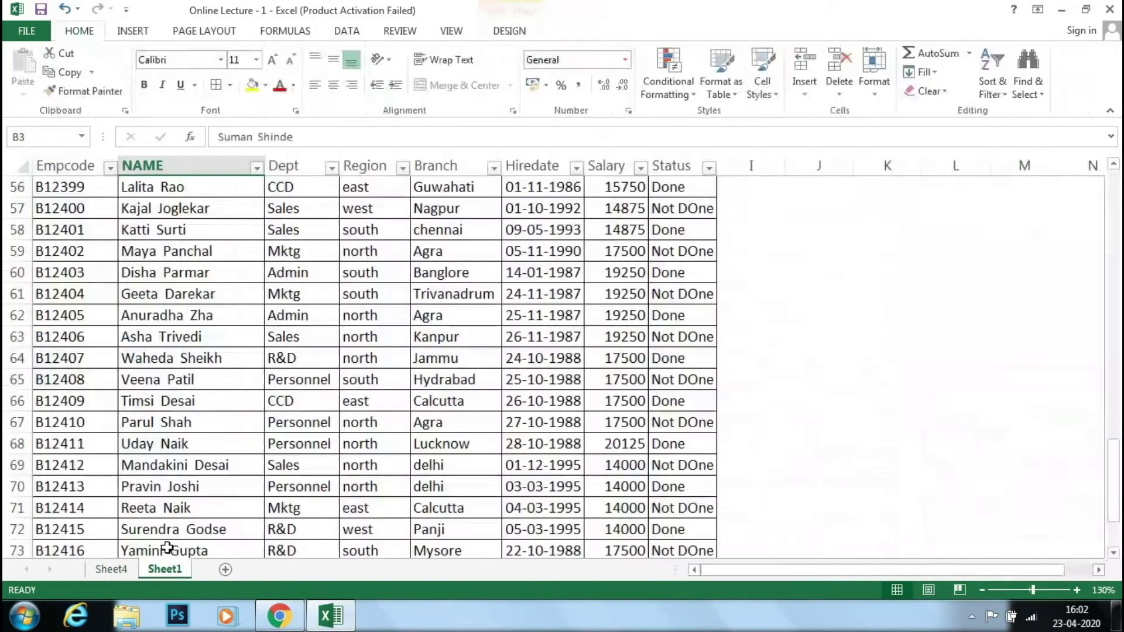
pyautogui.scroll(6, 168, 548)
pyautogui.scroll(6, 164, 502)
pyautogui.scroll(6, 163, 501)
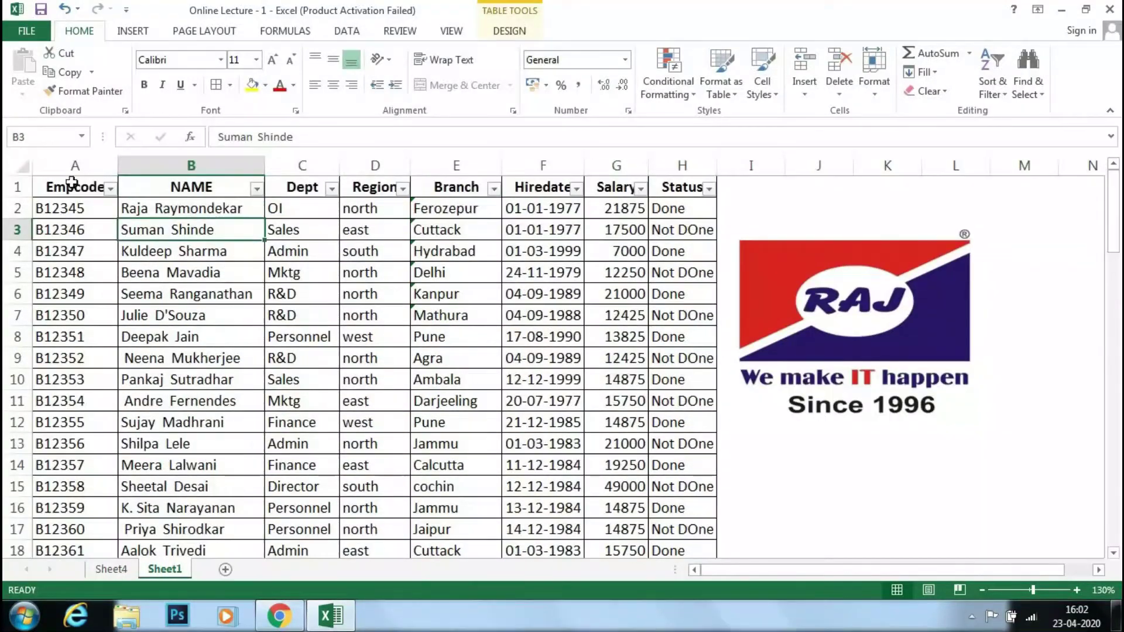
pyautogui.moveTo(72, 187); pyautogui.dragTo(682, 187)
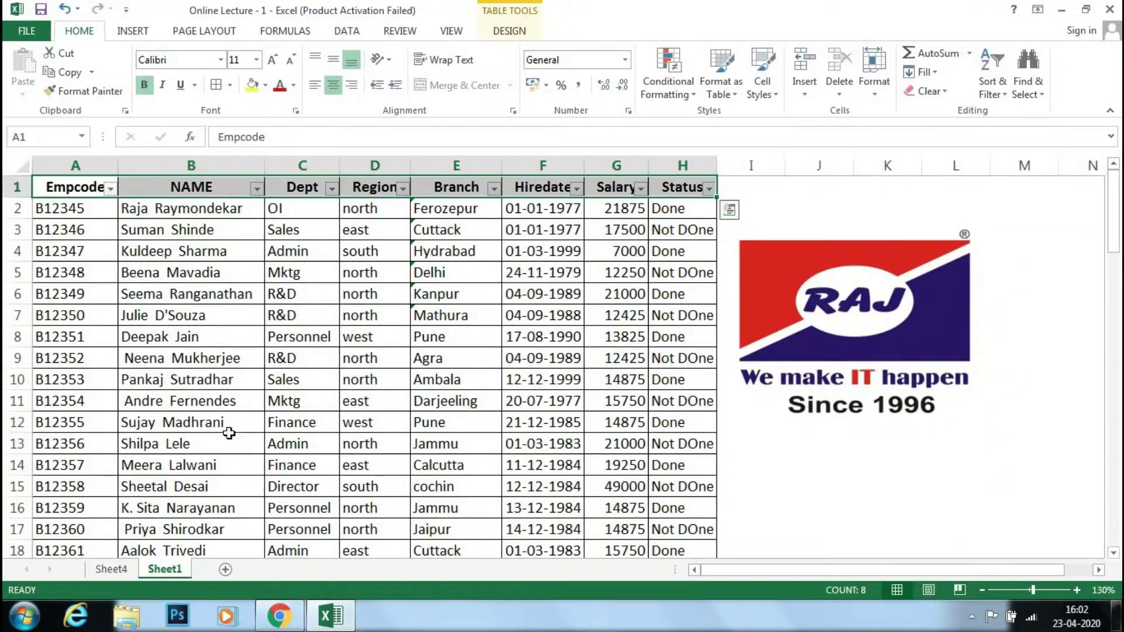
pyautogui.click(111, 569)
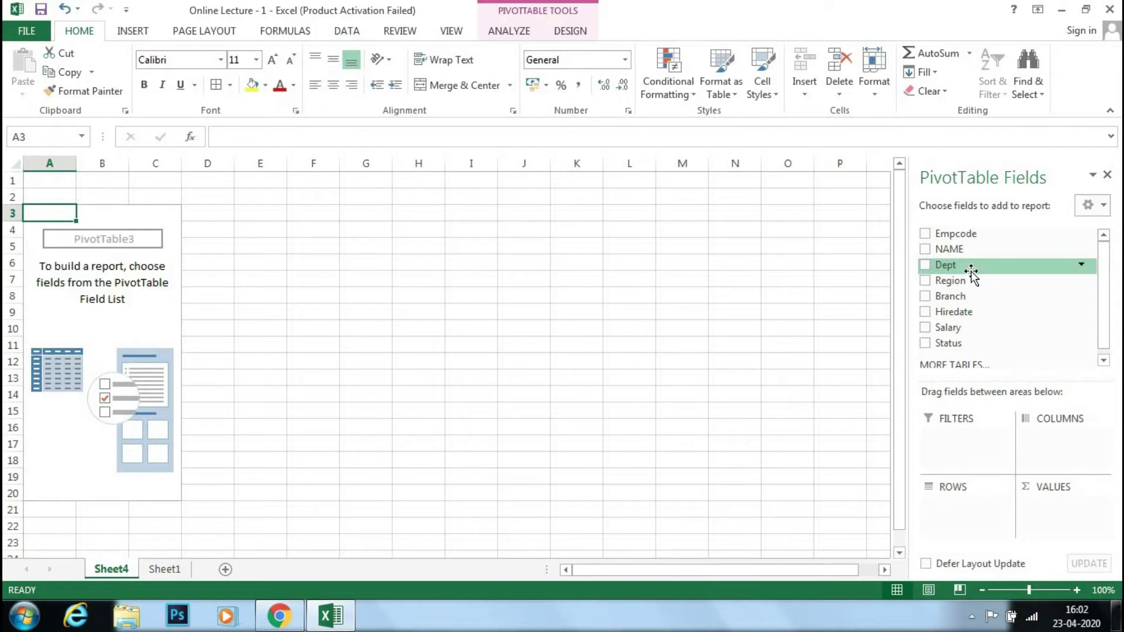
# - Lay out the pivot with Dept in rows, Region in columns and Sum of Salary as values
pyautogui.moveTo(970, 272); pyautogui.dragTo(989, 514)
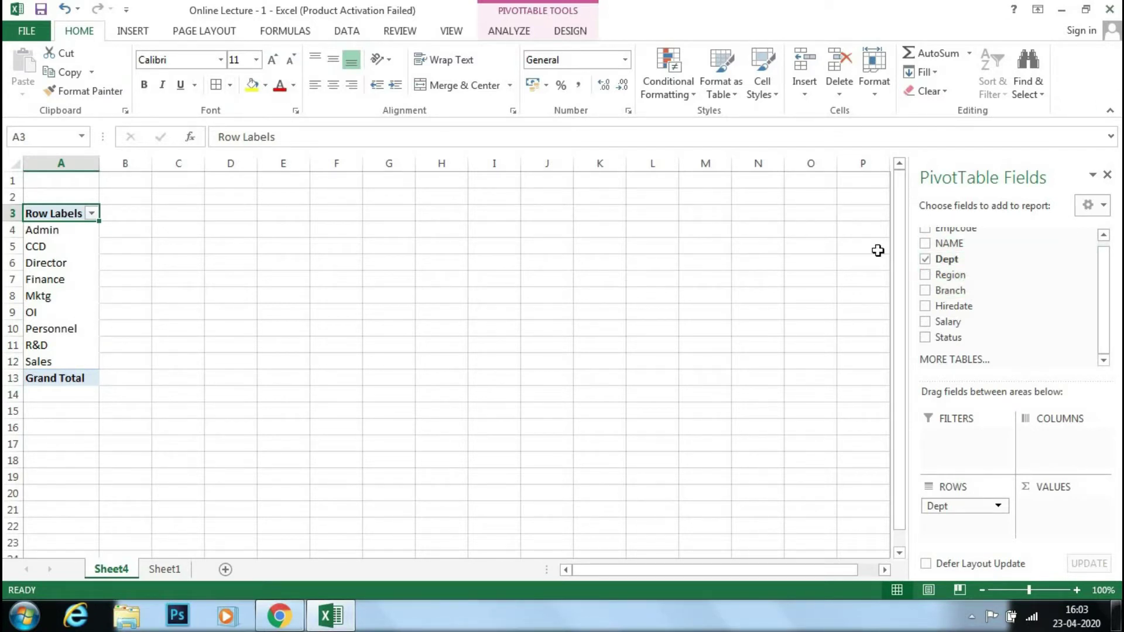
pyautogui.moveTo(949, 275)
pyautogui.mouseDown()
pyautogui.moveTo(1031, 370)
pyautogui.moveTo(1056, 438)
pyautogui.mouseUp()
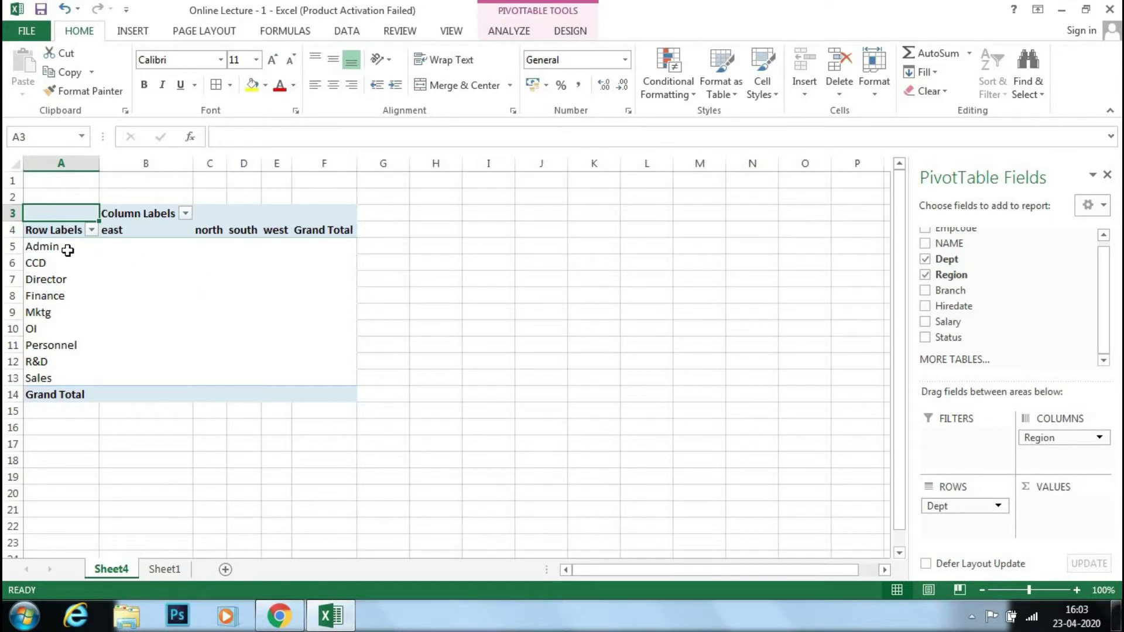
pyautogui.click(67, 249)
pyautogui.click(127, 245)
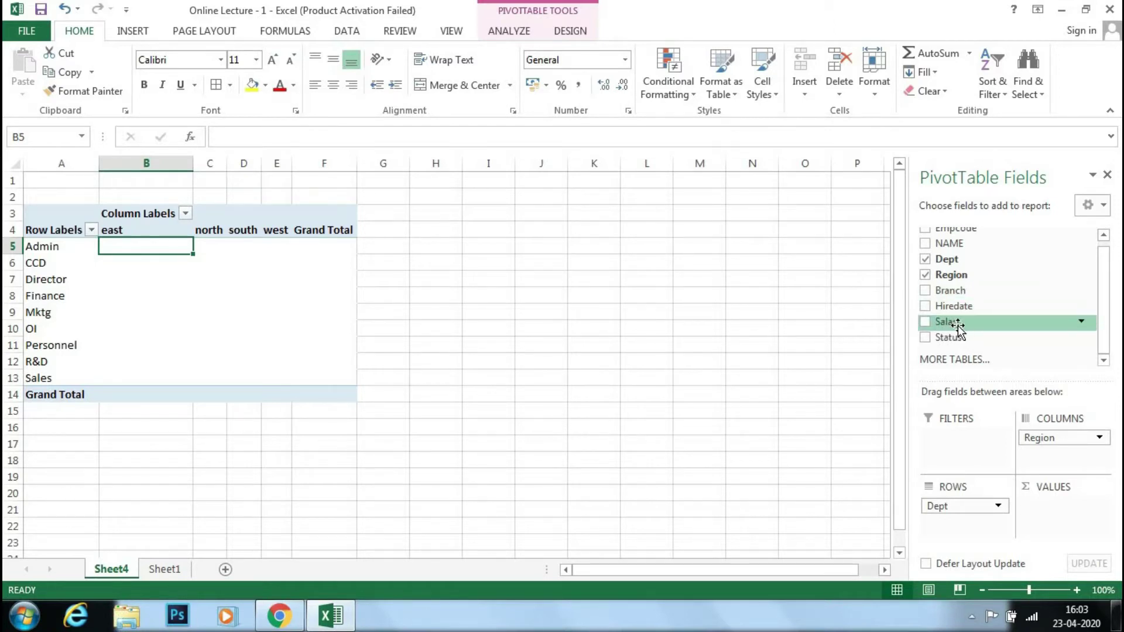
pyautogui.moveTo(944, 323); pyautogui.dragTo(1045, 507)
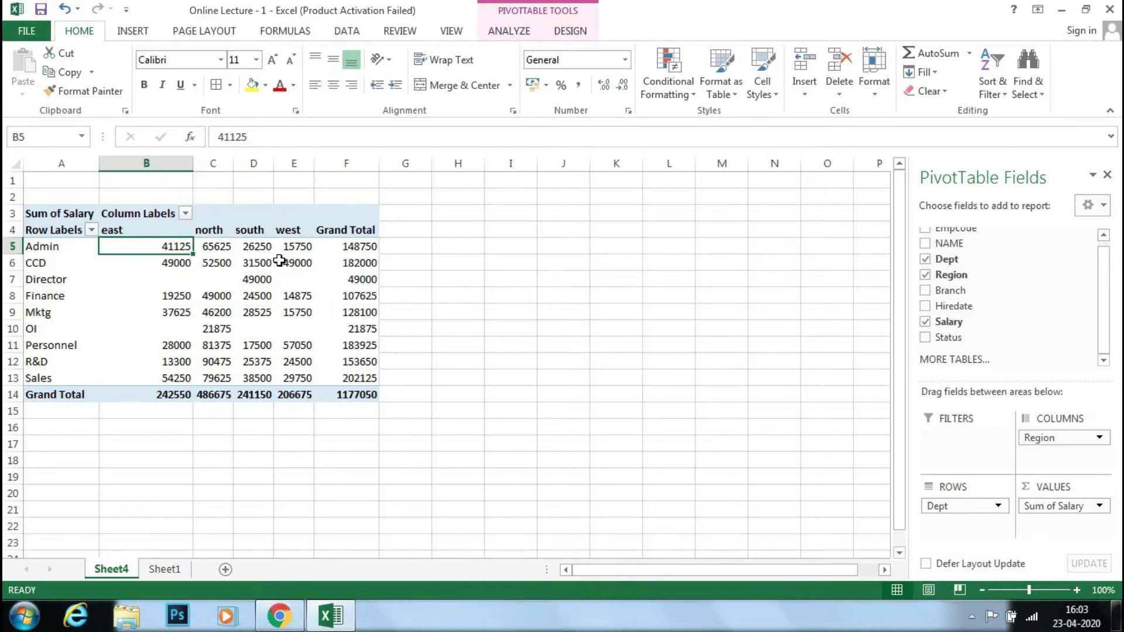
pyautogui.click(53, 247)
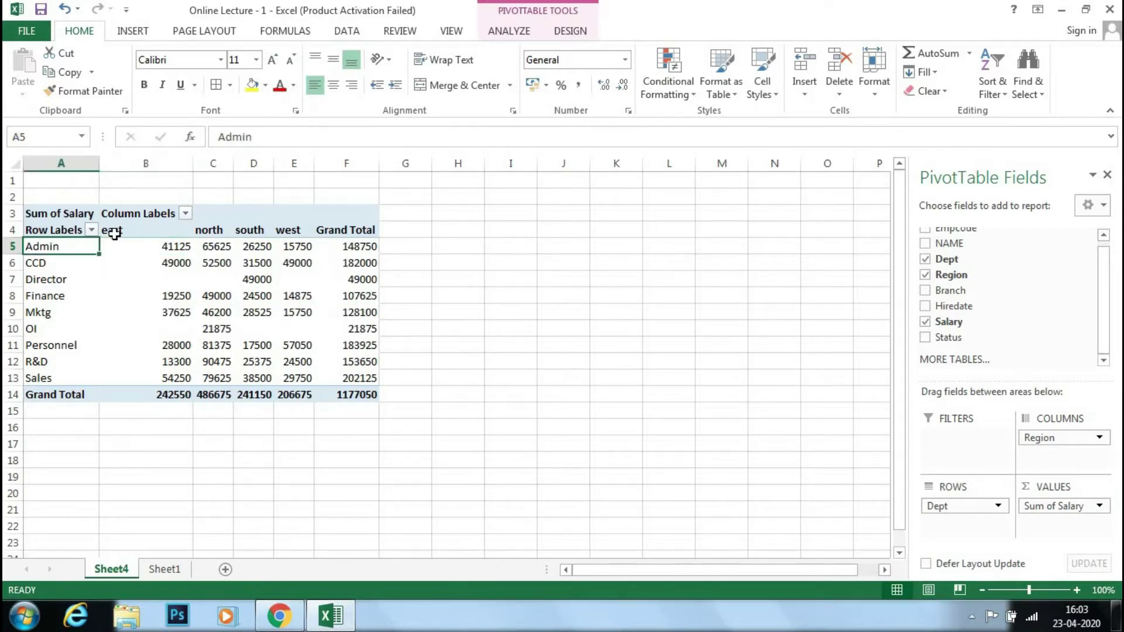
pyautogui.click(149, 245)
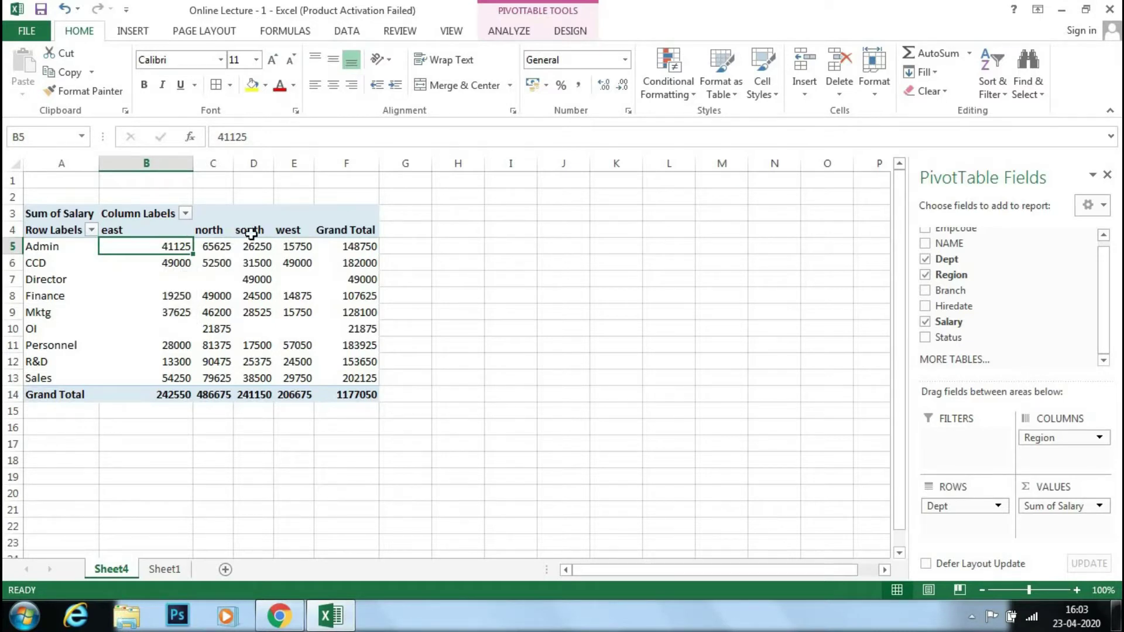
pyautogui.click(353, 247)
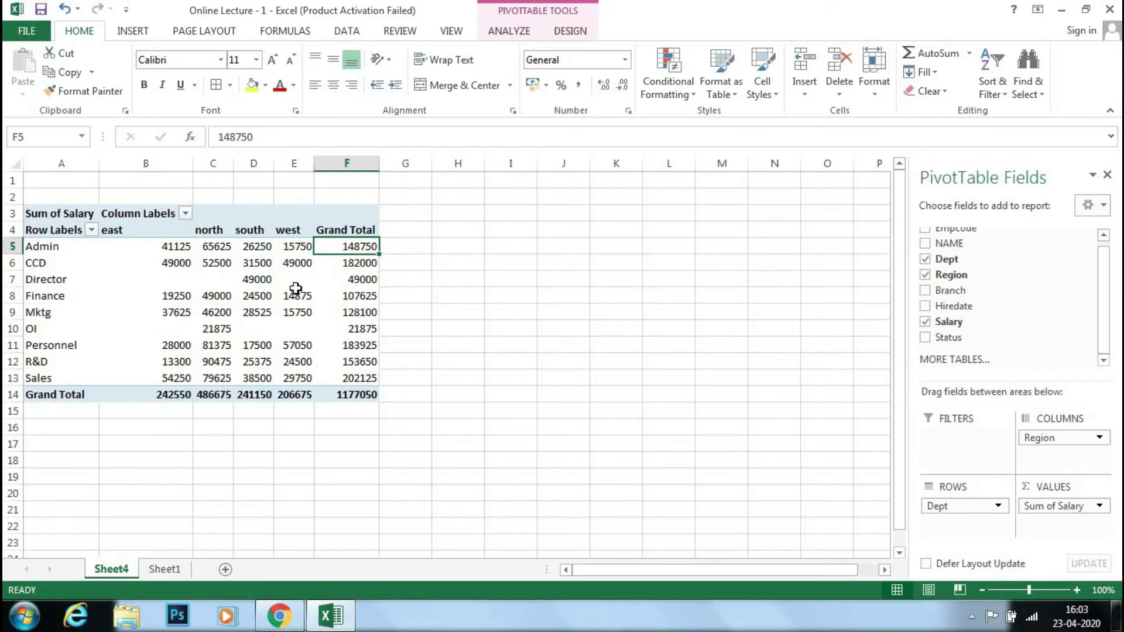
pyautogui.moveTo(296, 296)
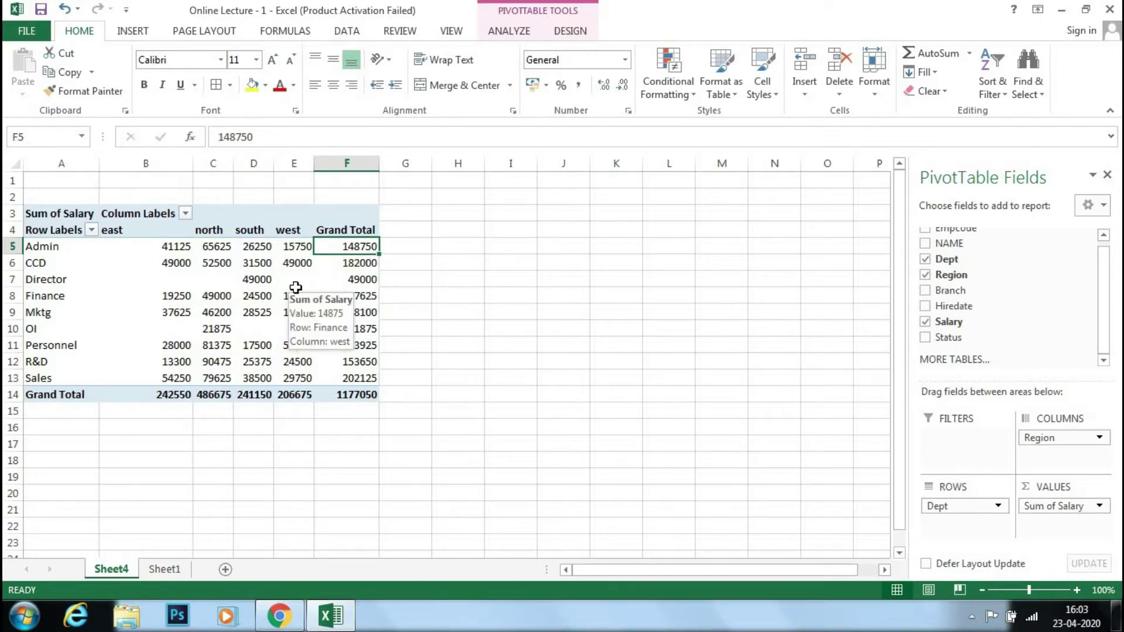
pyautogui.click(295, 288)
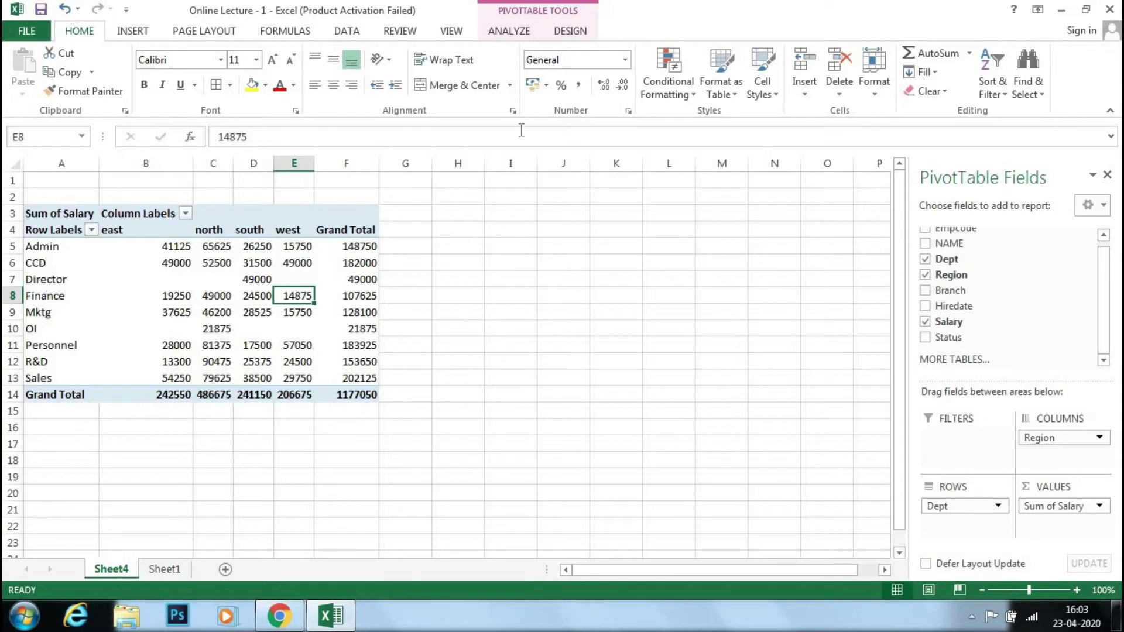
pyautogui.click(223, 305)
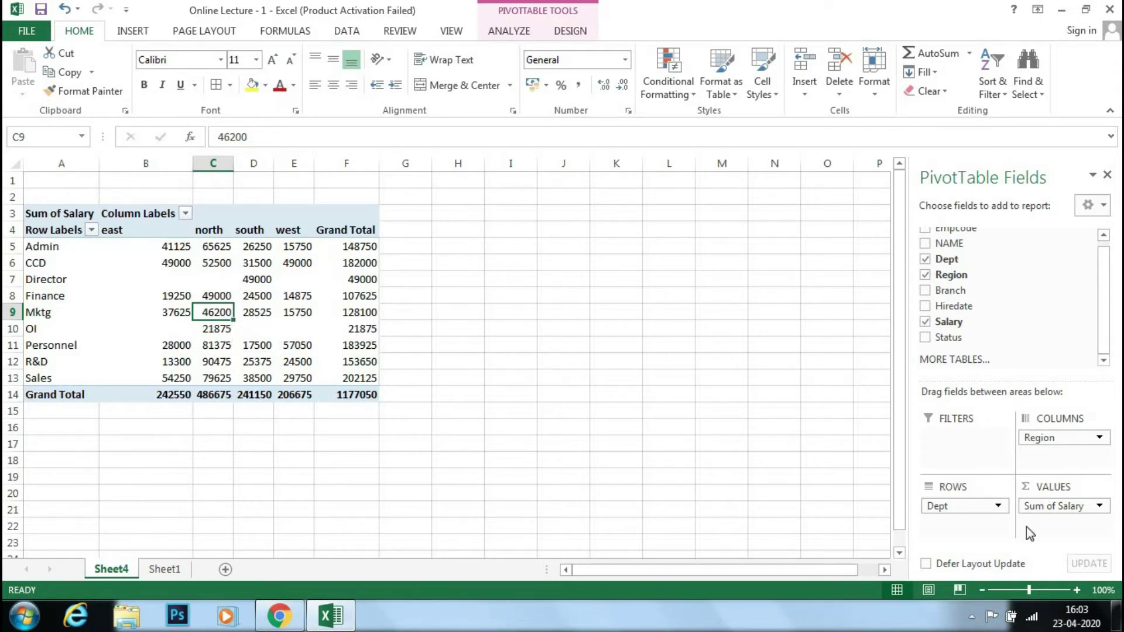
pyautogui.click(434, 442)
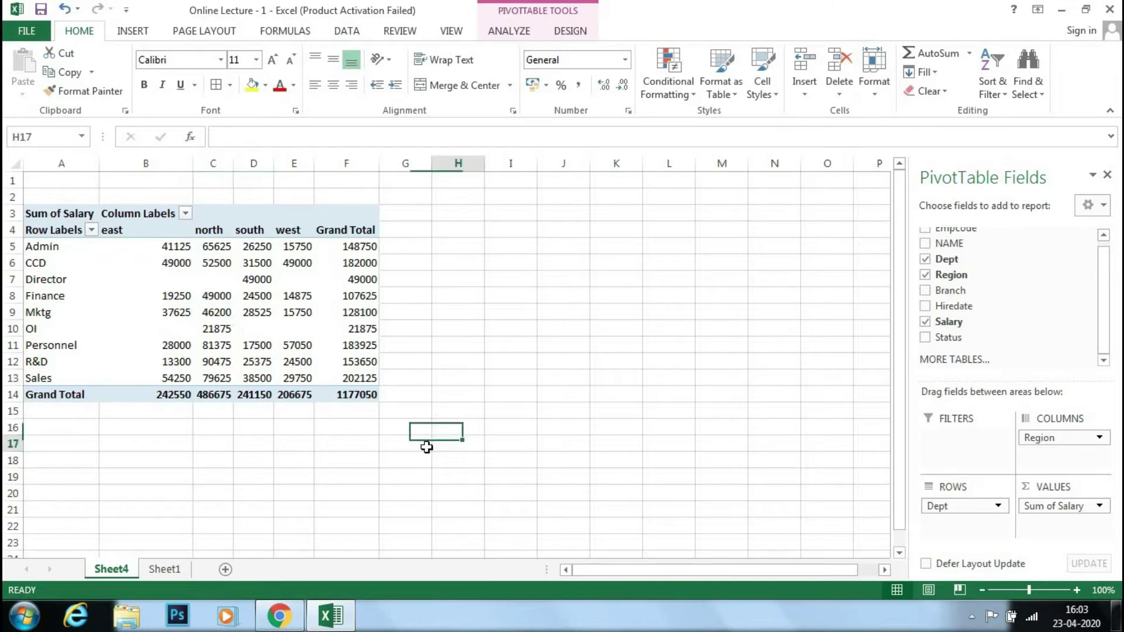
pyautogui.click(185, 572)
pyautogui.click(135, 32)
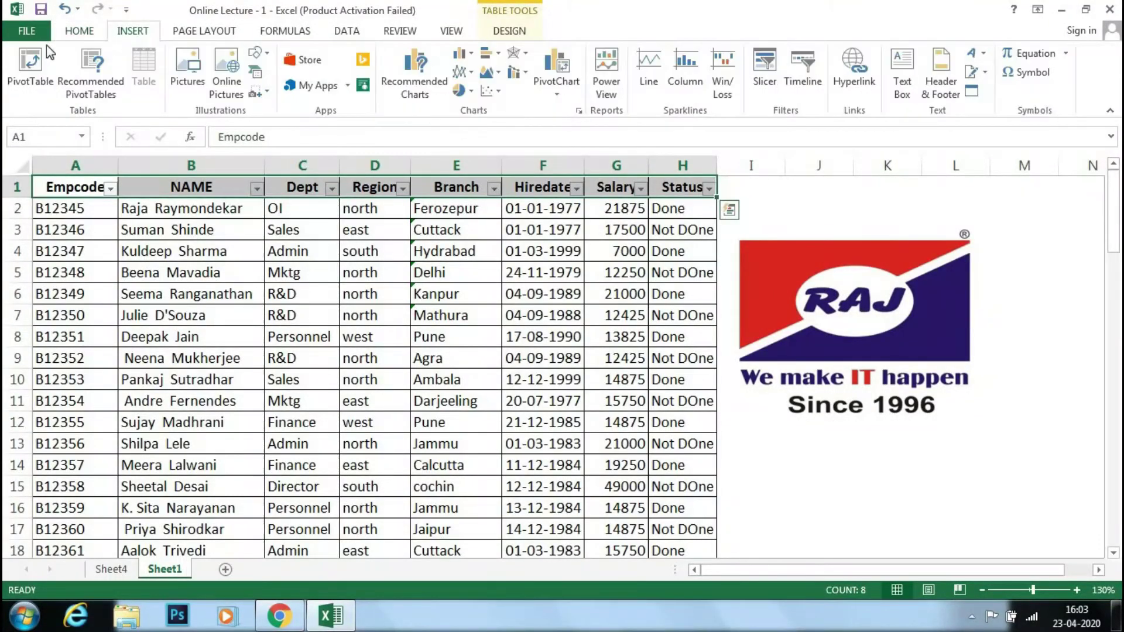
pyautogui.click(30, 68)
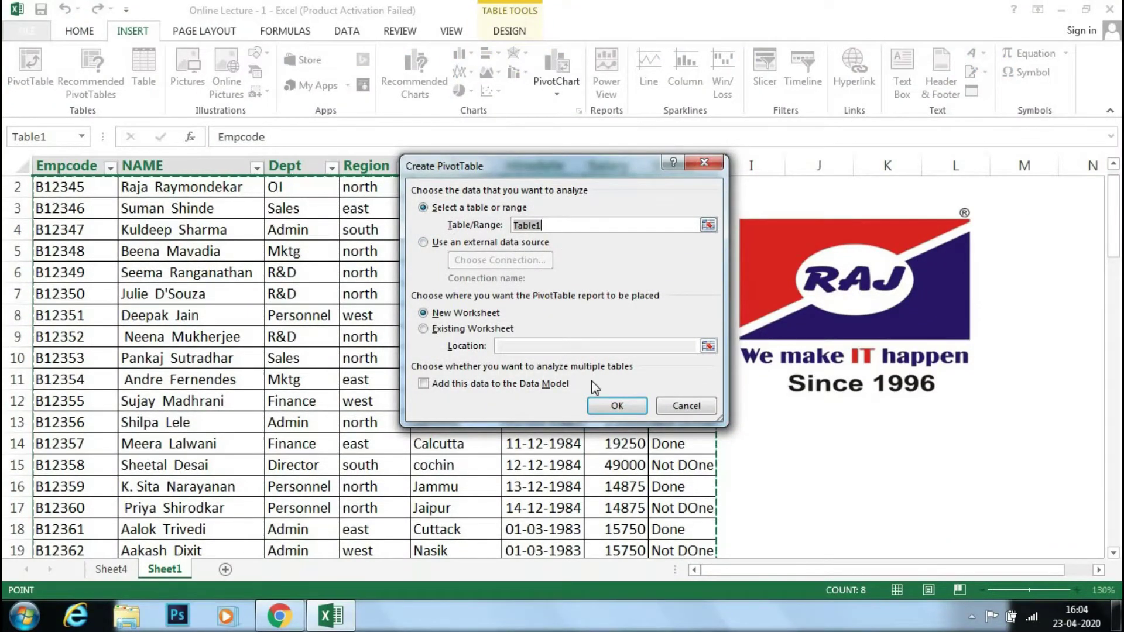
pyautogui.click(687, 406)
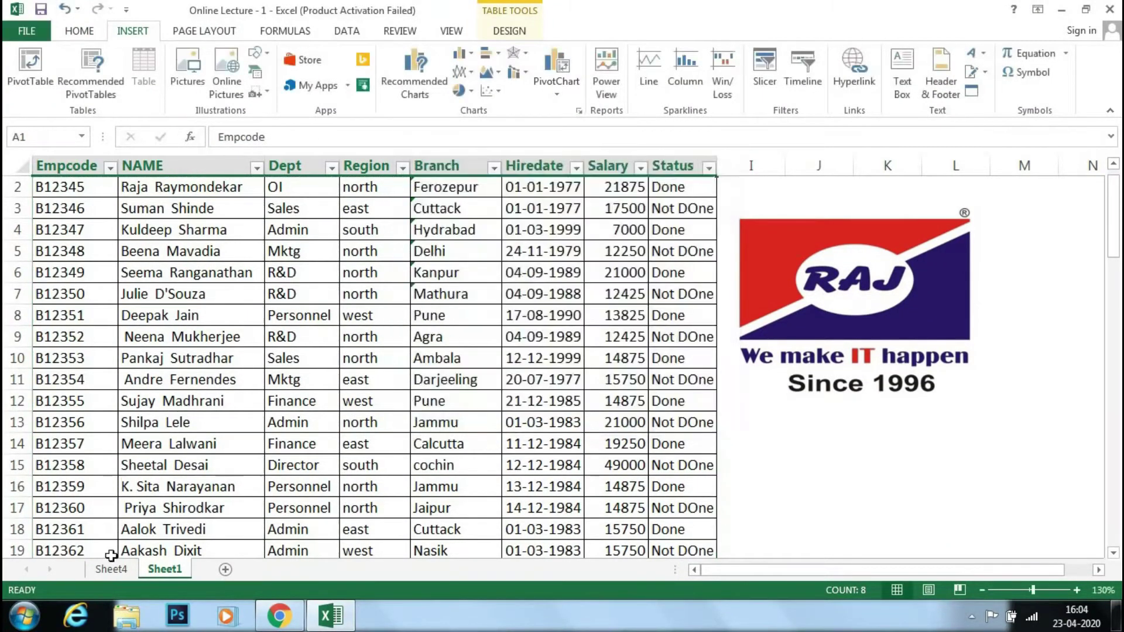
pyautogui.click(111, 569)
pyautogui.click(258, 361)
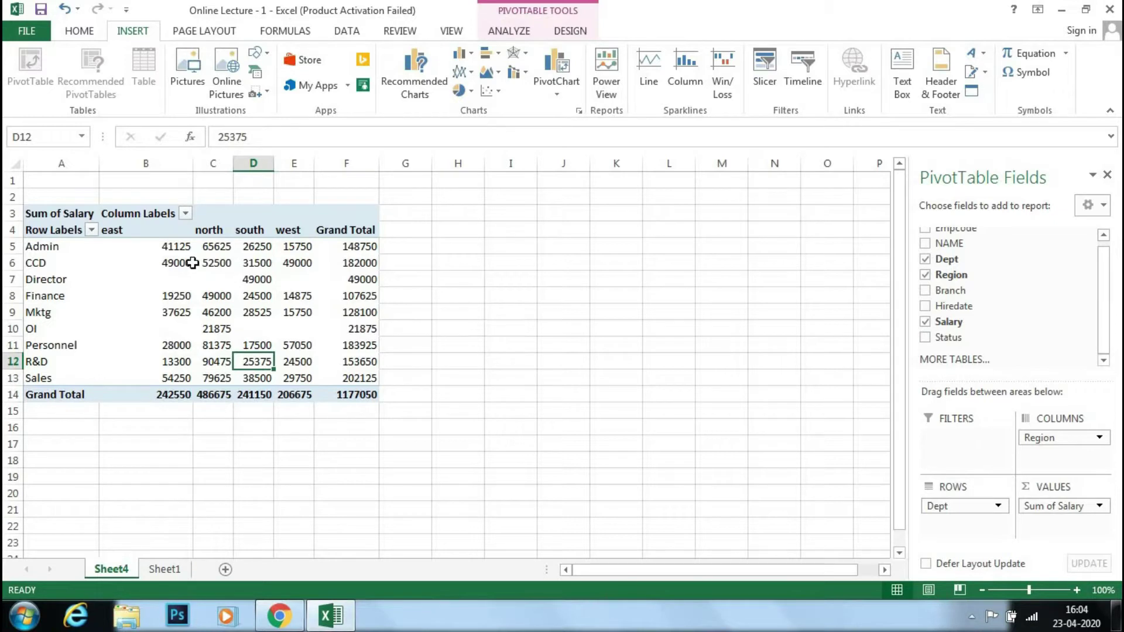
pyautogui.moveTo(190, 263); pyautogui.dragTo(199, 263)
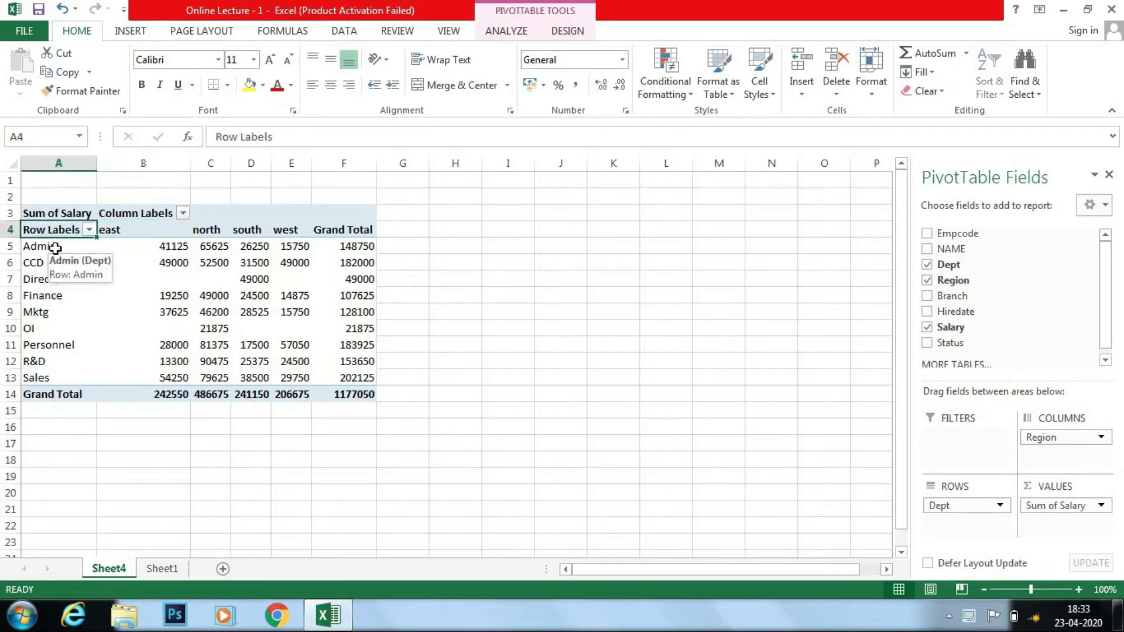
pyautogui.press('Right')
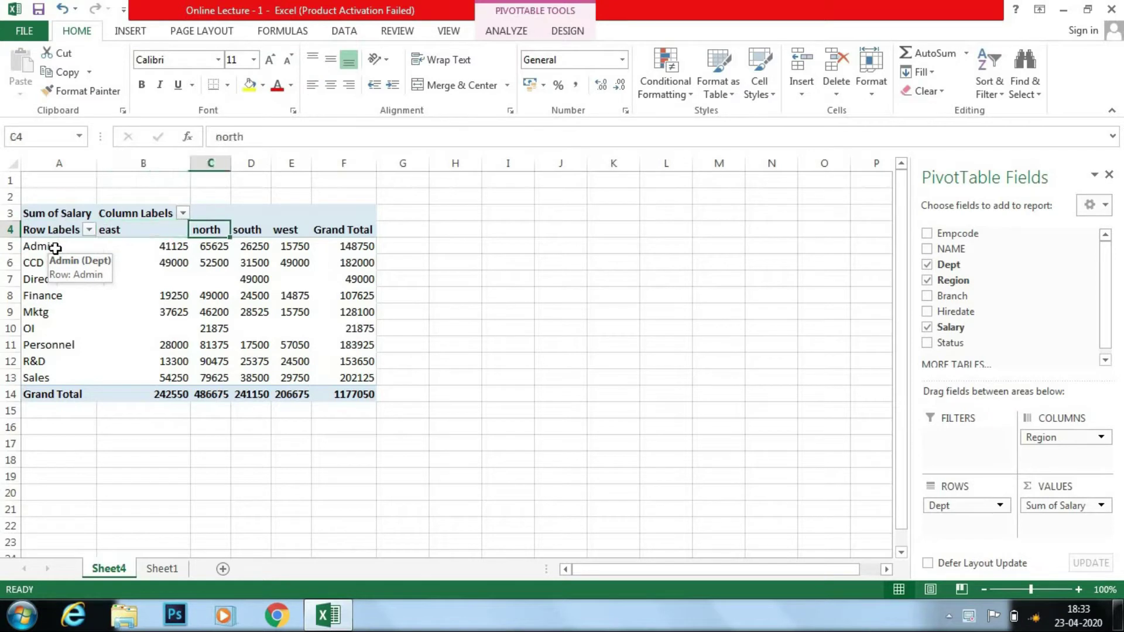
pyautogui.press('Right')
pyautogui.press('Right')
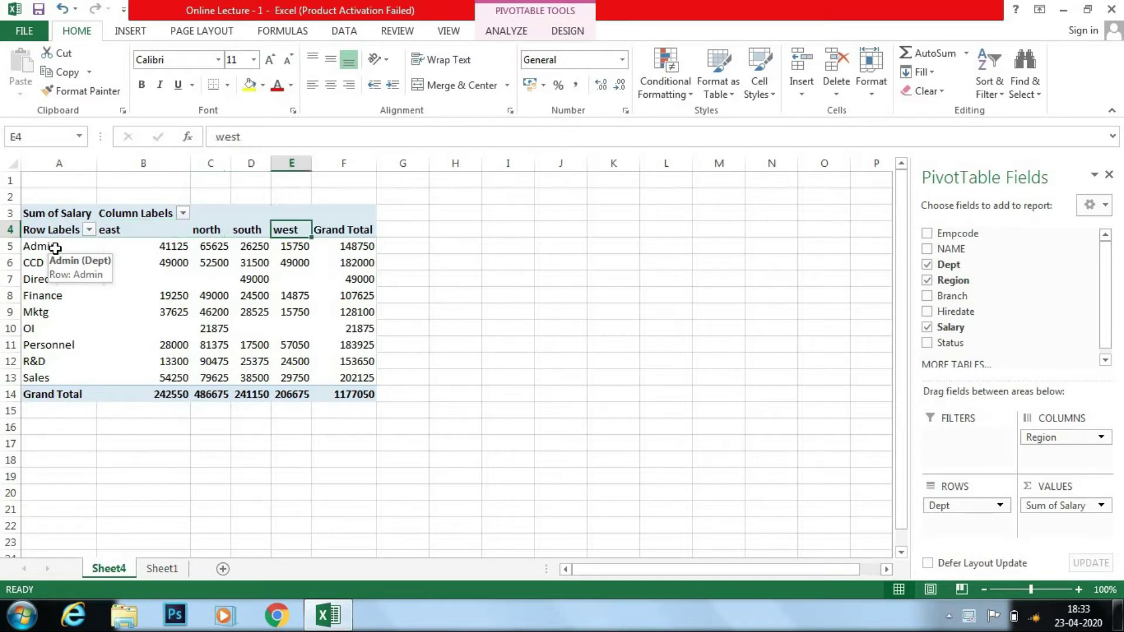
pyautogui.hotkey('shift', 'Left')
pyautogui.hotkey('shift', 'Left')
pyautogui.hotkey('shift', 'Left')
pyautogui.hotkey('shift', 'Left')
pyautogui.hotkey('shift', 'Right')
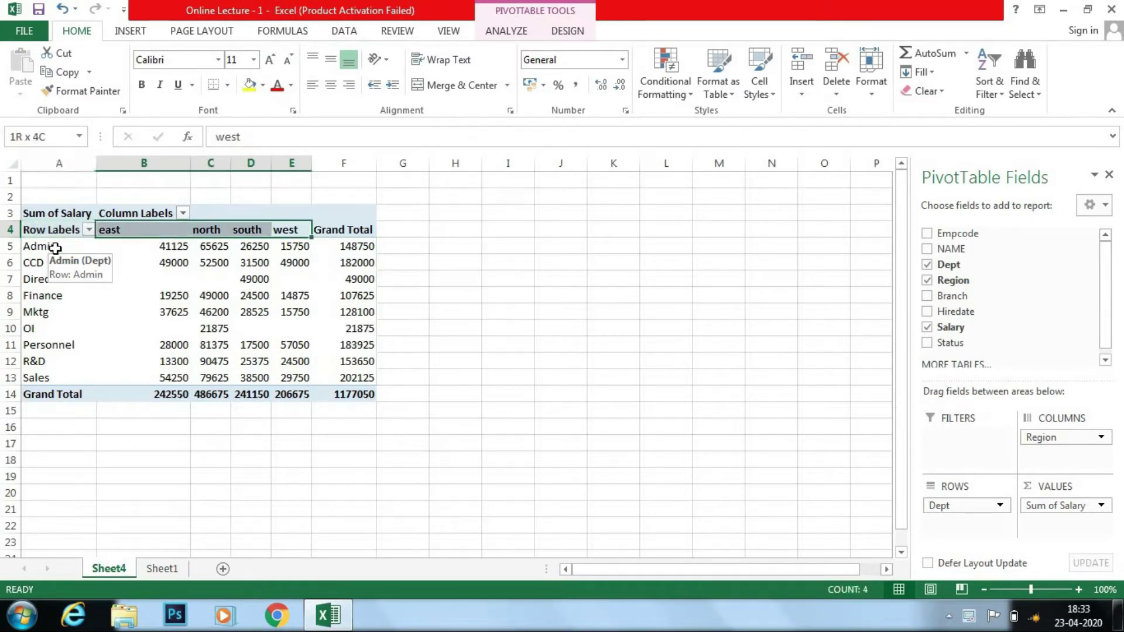
pyautogui.hotkey('shift', 'Down')
pyautogui.hotkey('shift', 'Down')
pyautogui.hotkey('shift', 'Down')
pyautogui.hotkey('shift', 'Down')
pyautogui.press('Left')
pyautogui.press('Left')
pyautogui.press('Left')
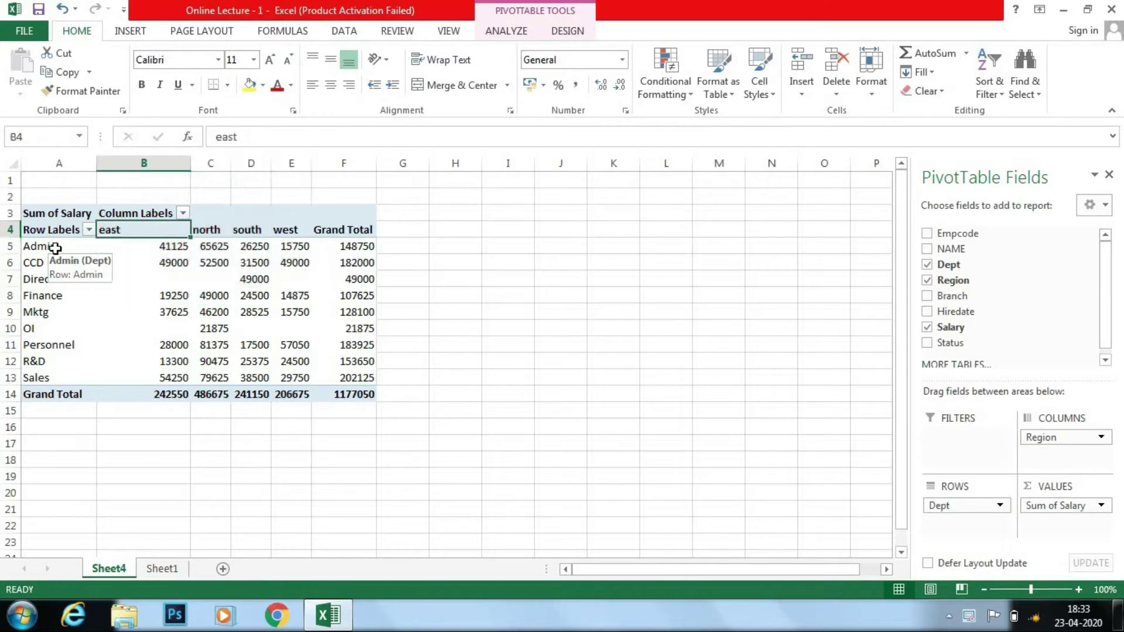
pyautogui.press('Left')
pyautogui.press('Down')
pyautogui.hotkey('shift', 'Down')
pyautogui.hotkey('shift', 'Down')
pyautogui.hotkey('shift', 'Down')
pyautogui.hotkey('shift', 'Down')
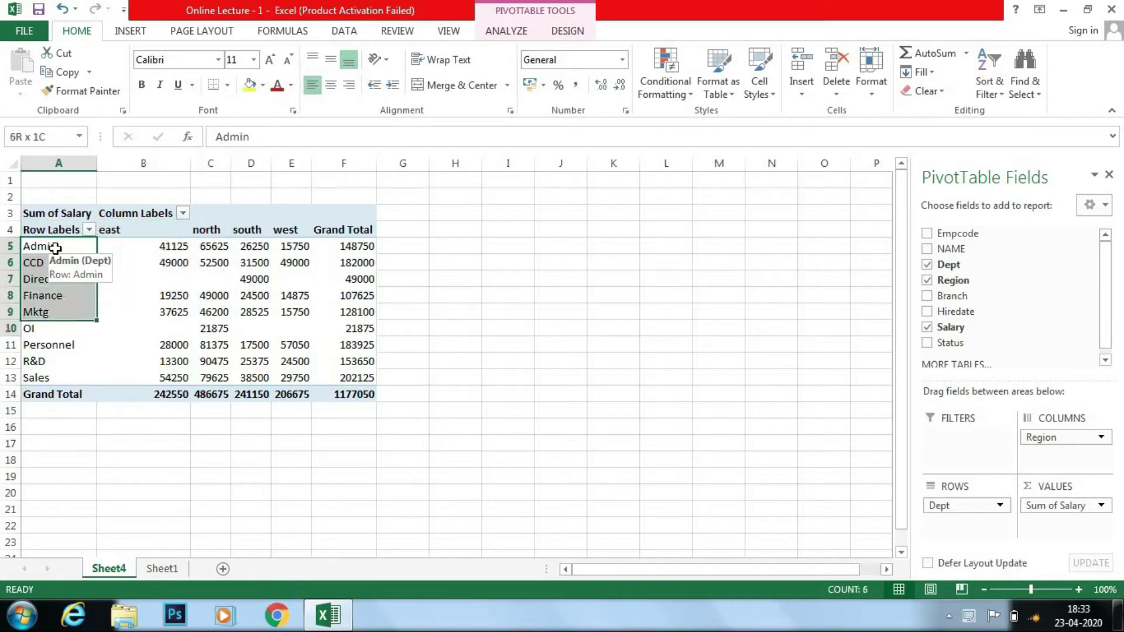
pyautogui.hotkey('shift', 'Down')
pyautogui.hotkey('shift', 'Right')
pyautogui.hotkey('shift', 'Right')
pyautogui.hotkey('shift', 'Right')
pyautogui.hotkey('shift', 'Down')
pyautogui.hotkey('shift', 'Right')
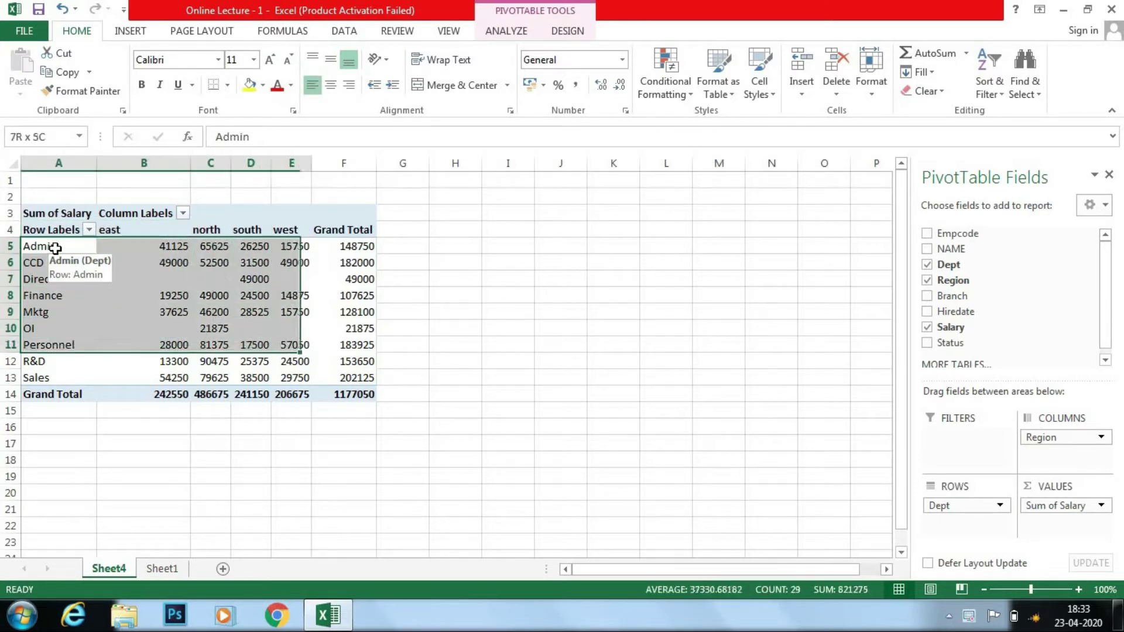
pyautogui.hotkey('shift', 'Right')
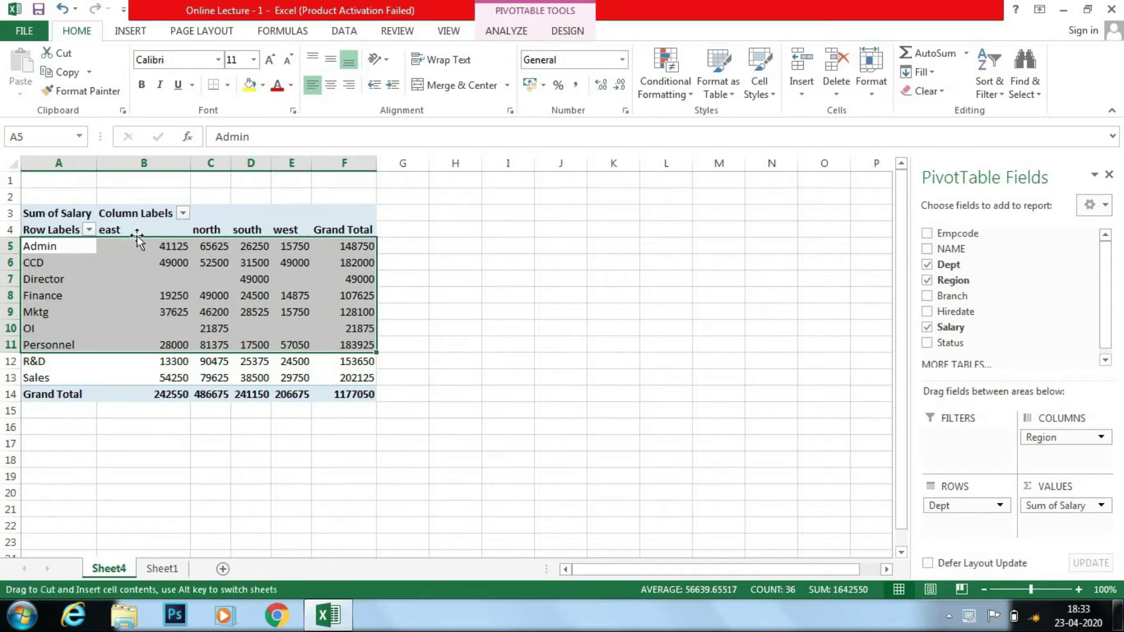
pyautogui.click(205, 269)
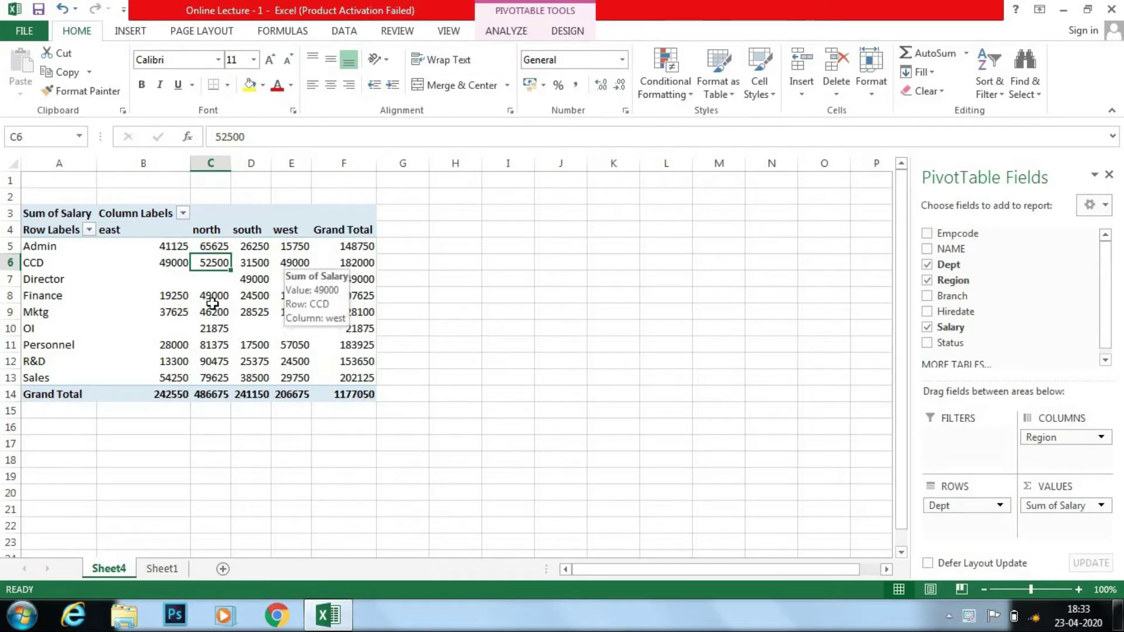
pyautogui.click(175, 569)
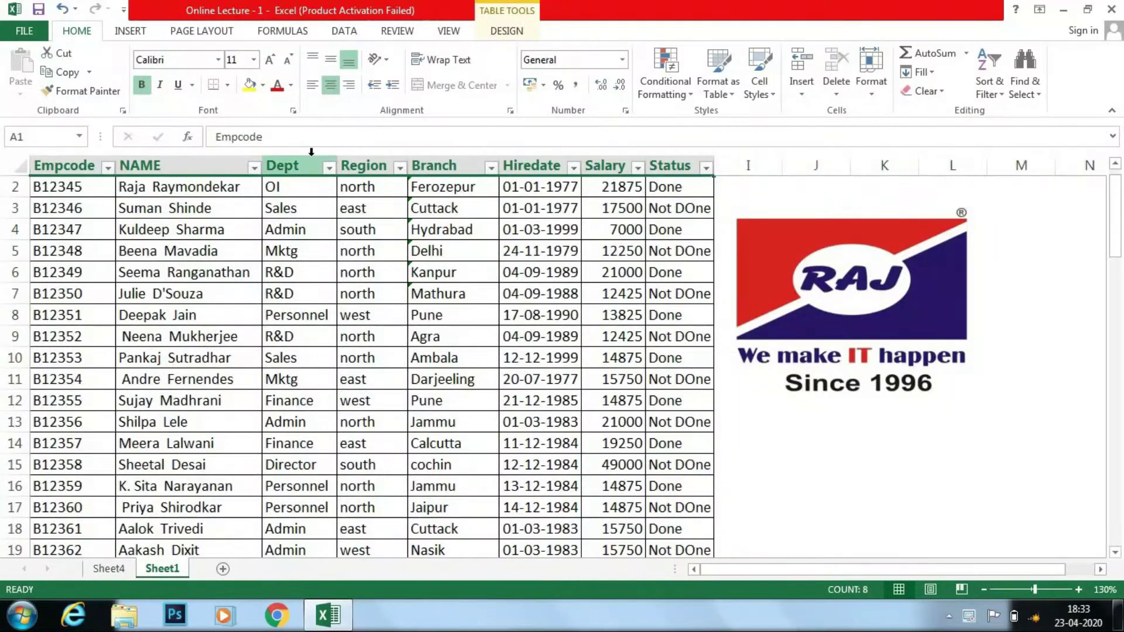
pyautogui.click(312, 153)
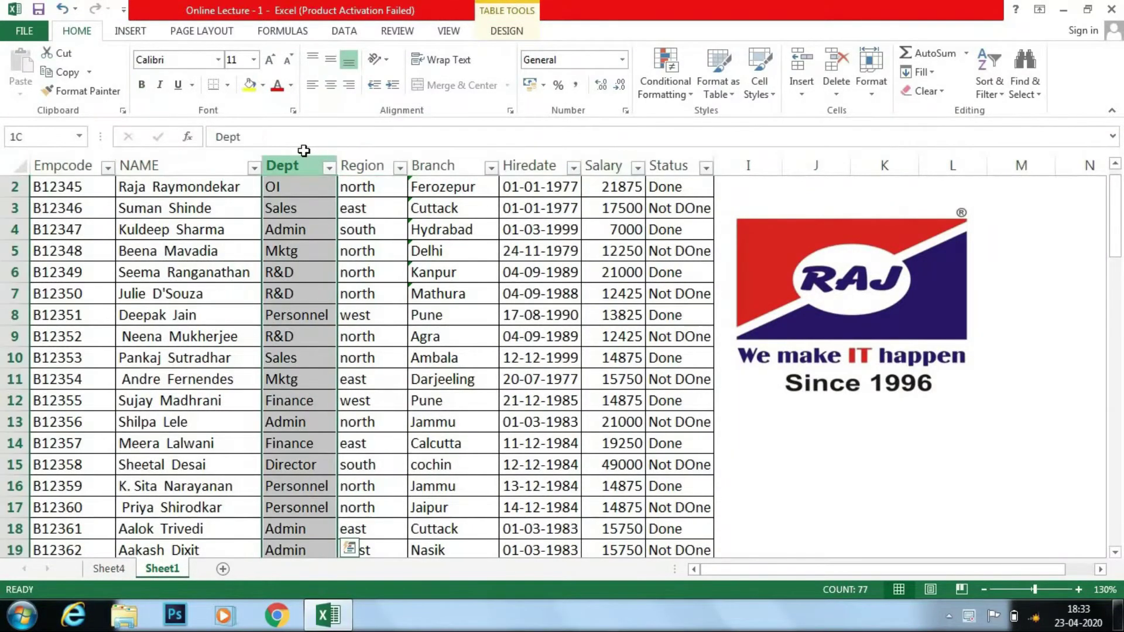
pyautogui.click(242, 158)
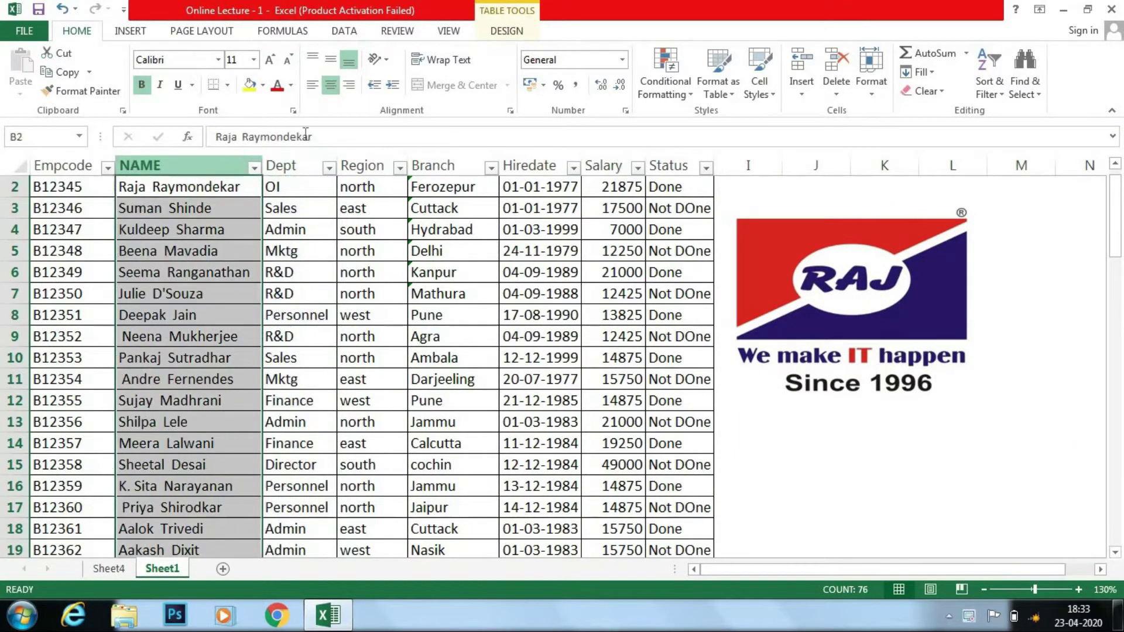
pyautogui.click(350, 154)
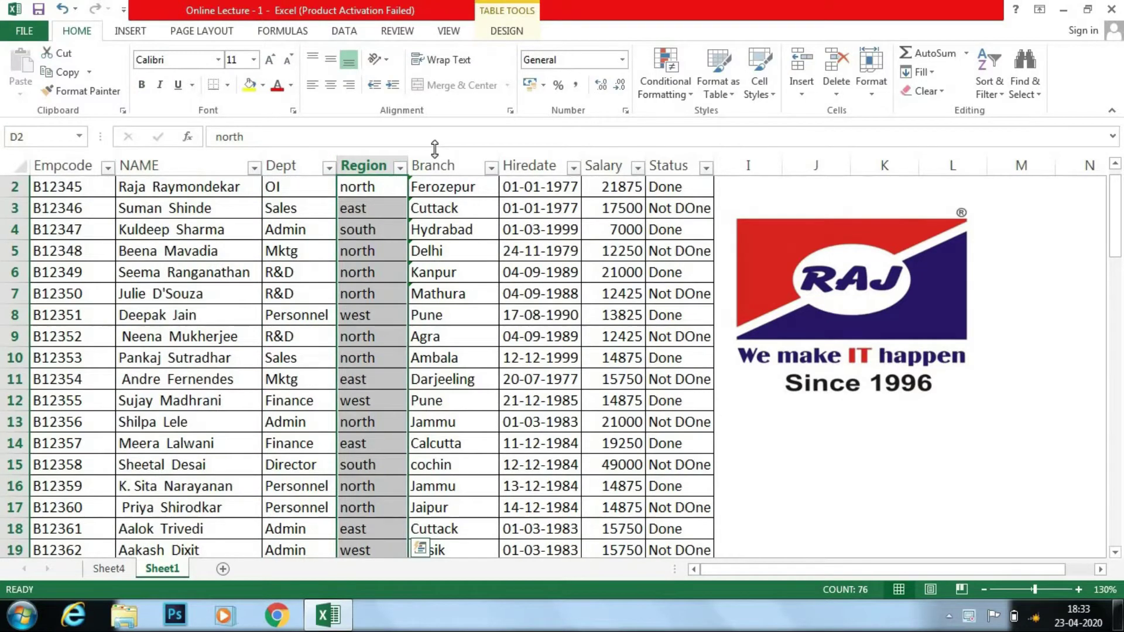
pyautogui.click(105, 568)
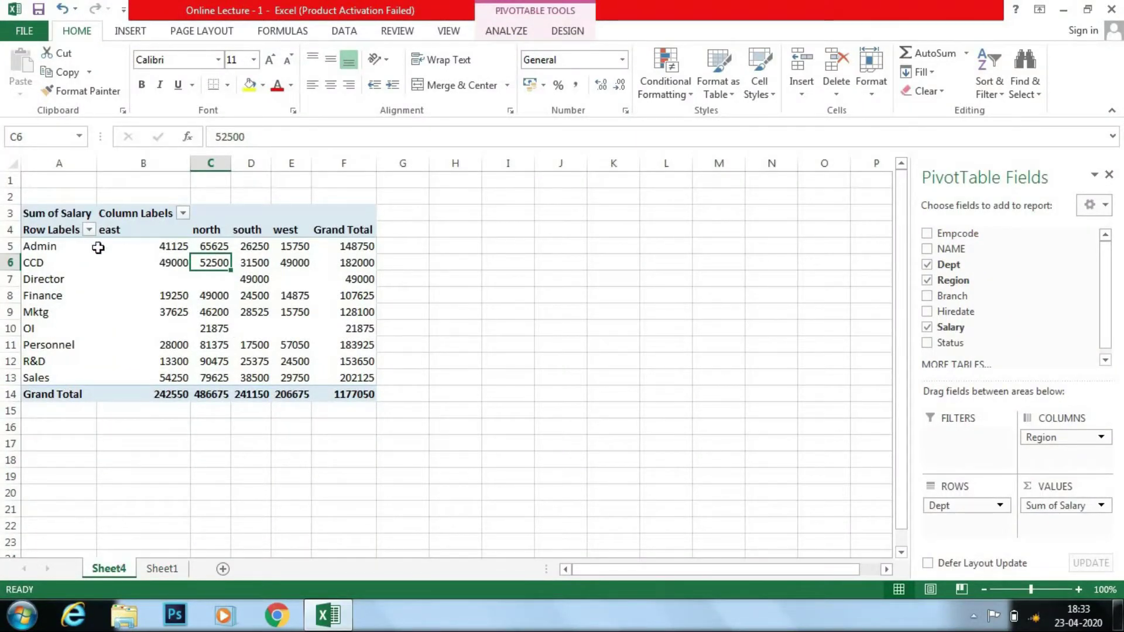
pyautogui.click(278, 279)
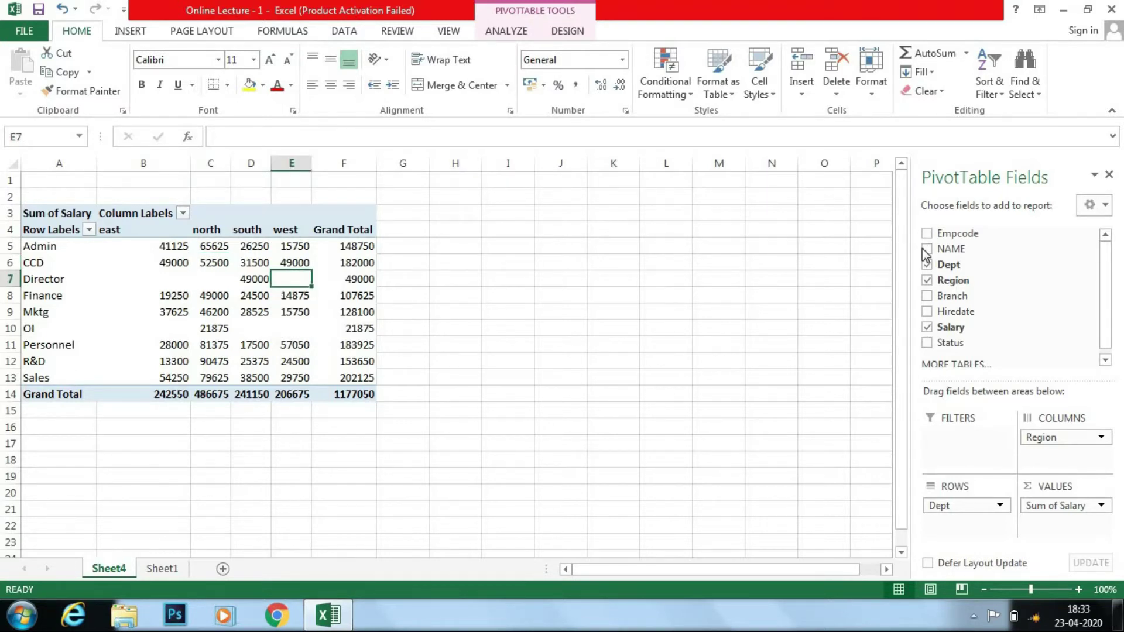
pyautogui.moveTo(944, 251); pyautogui.dragTo(951, 524)
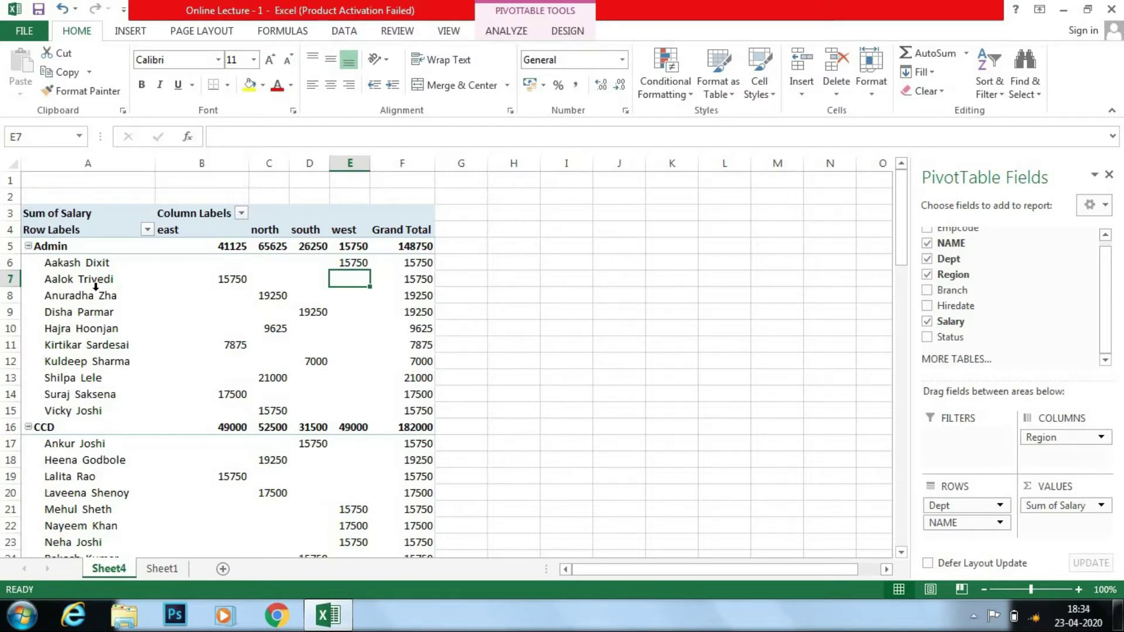
pyautogui.click(84, 246)
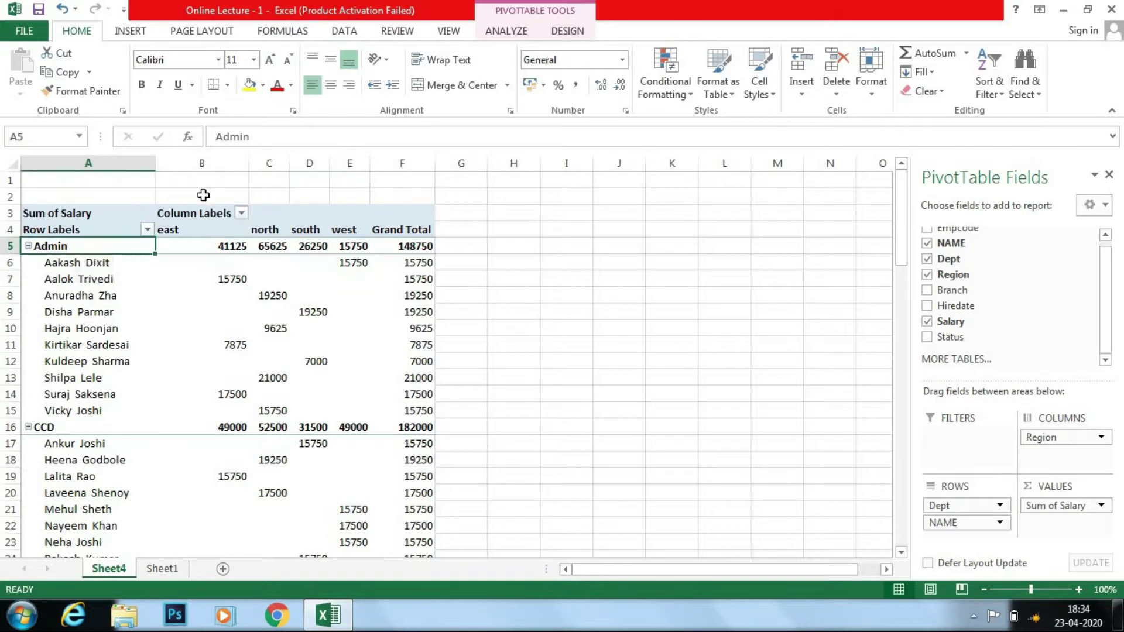
pyautogui.click(83, 305)
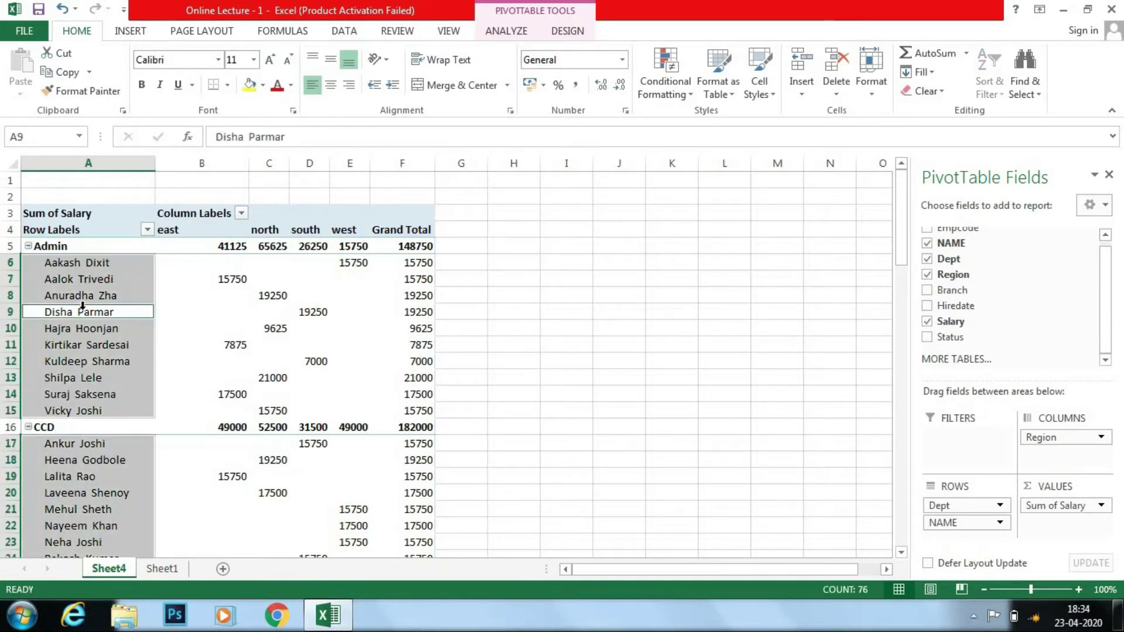
pyautogui.click(342, 281)
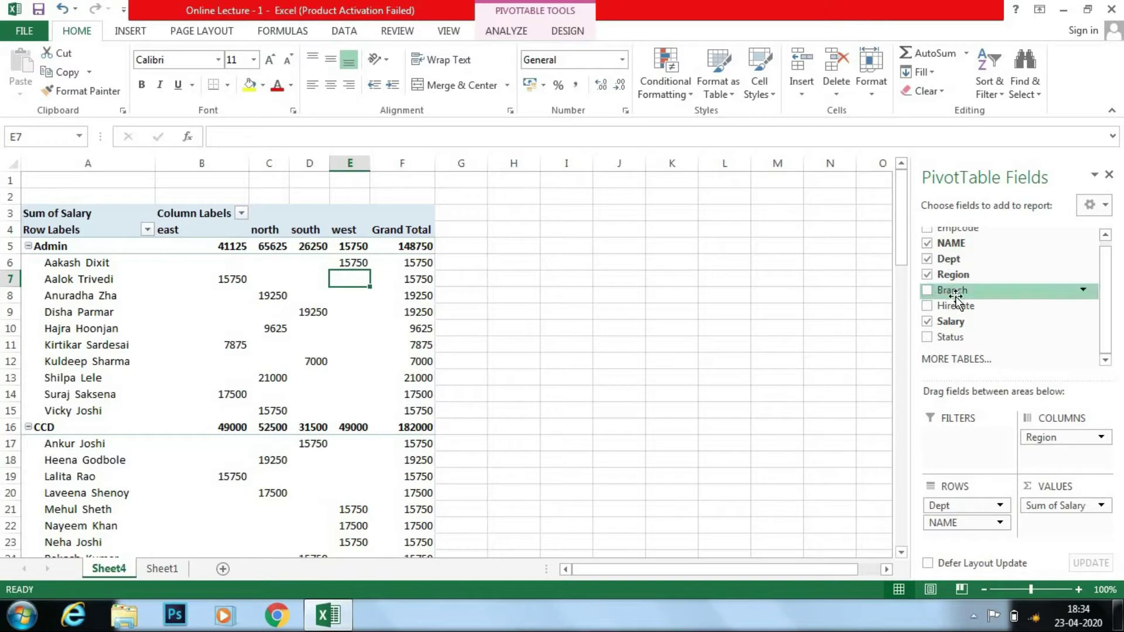
# - Nest Branch between Dept and NAME in the pivot rows and browse branch groups like Agra
pyautogui.moveTo(954, 291); pyautogui.dragTo(958, 439)
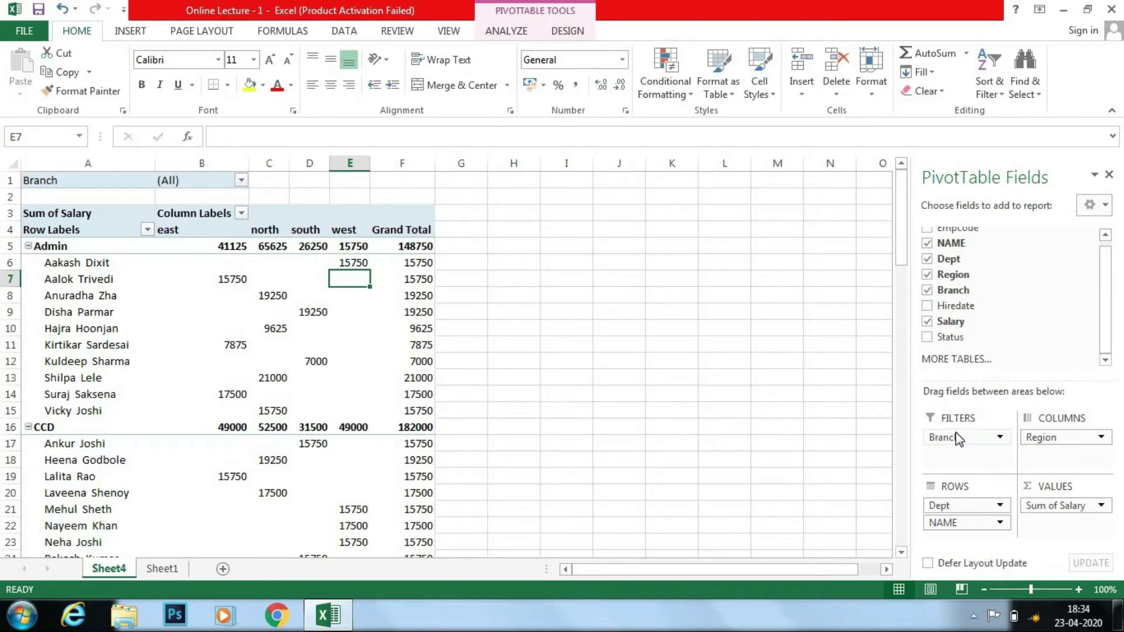
pyautogui.moveTo(958, 439); pyautogui.dragTo(969, 518)
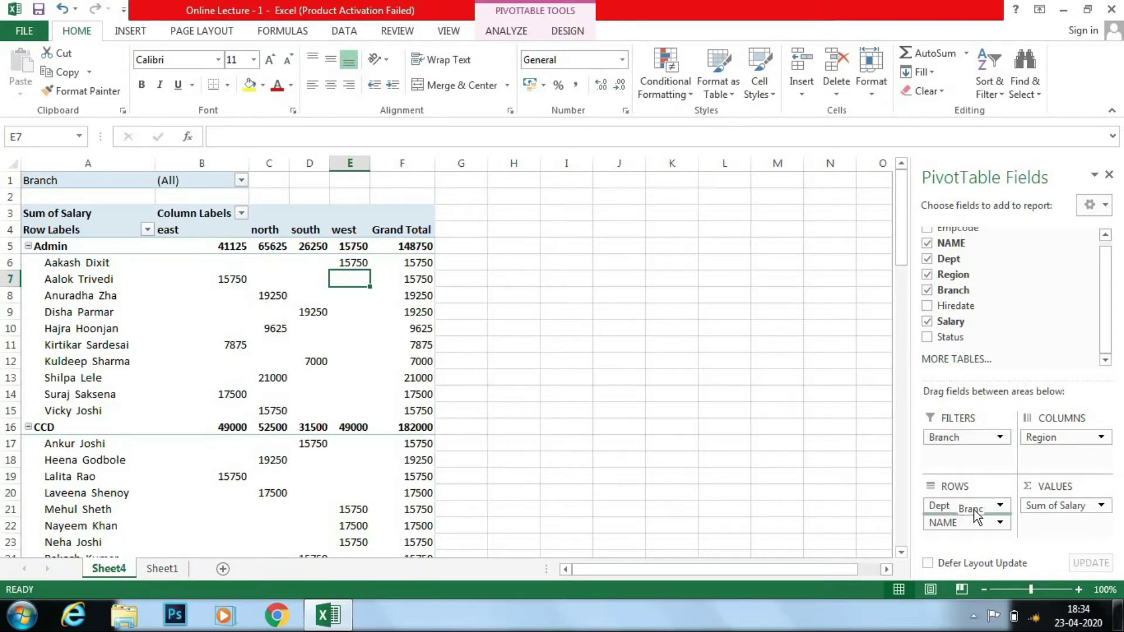
pyautogui.moveTo(968, 518); pyautogui.dragTo(974, 515)
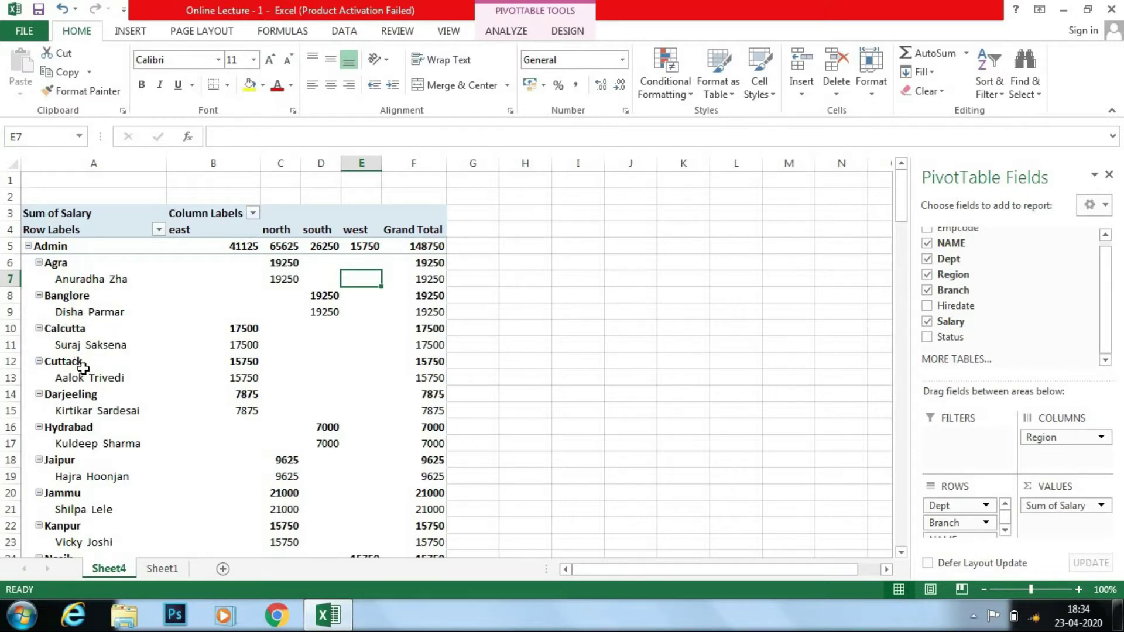
pyautogui.click(116, 419)
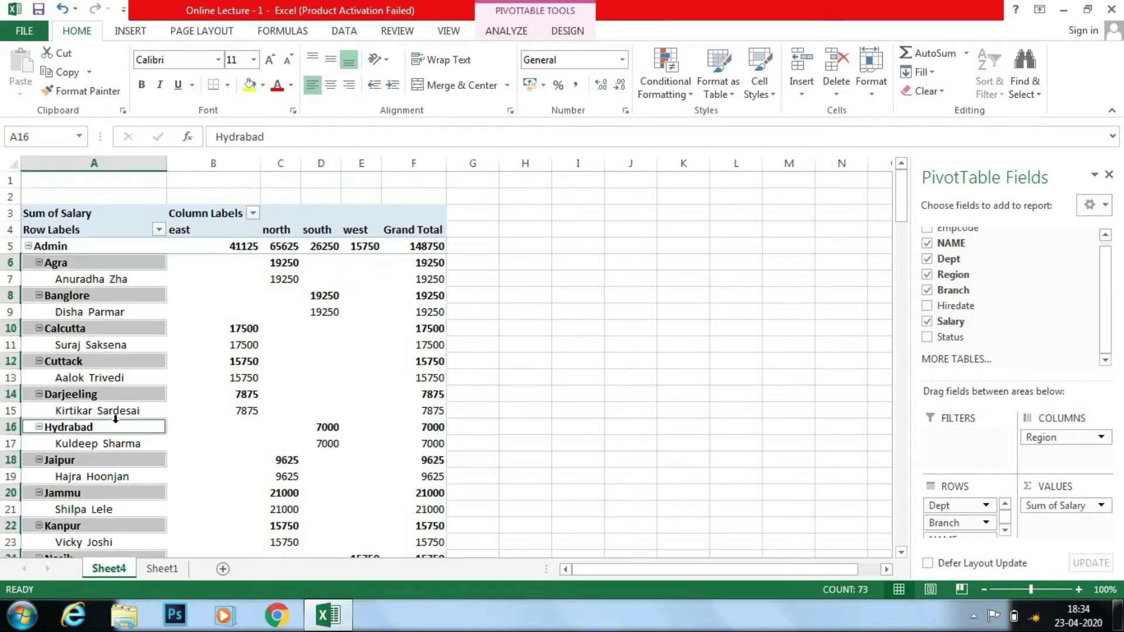
pyautogui.press('Down')
pyautogui.press('Down')
pyautogui.press('Down')
pyautogui.press('Down')
pyautogui.press('Down')
pyautogui.press('Down')
pyautogui.press('Down')
pyautogui.press('Down')
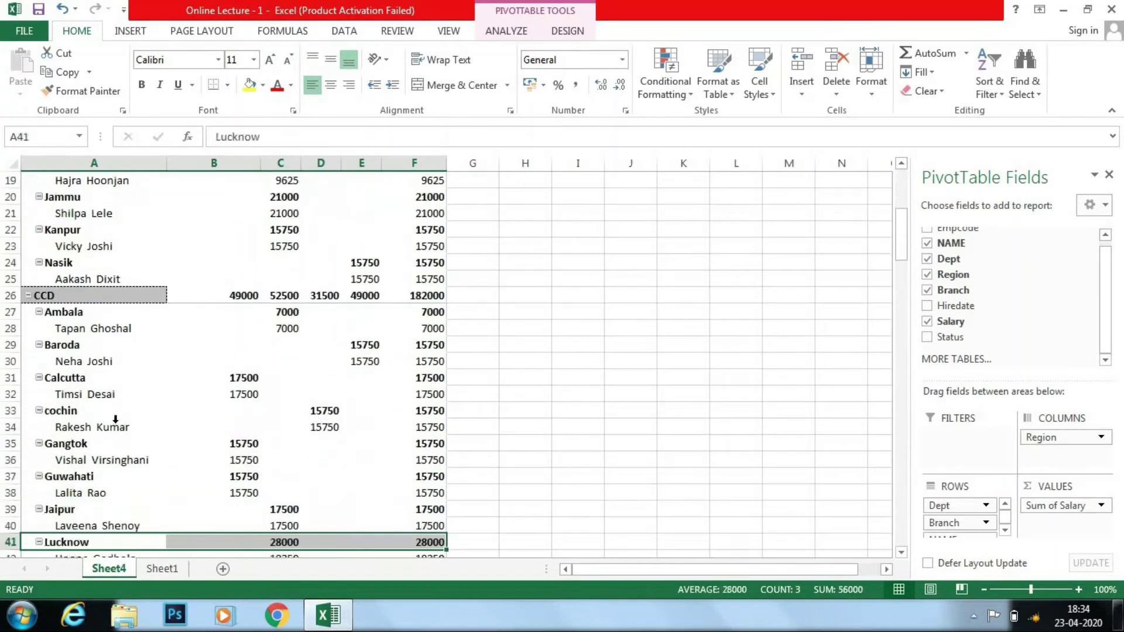
pyautogui.press('Down')
pyautogui.click(195, 273)
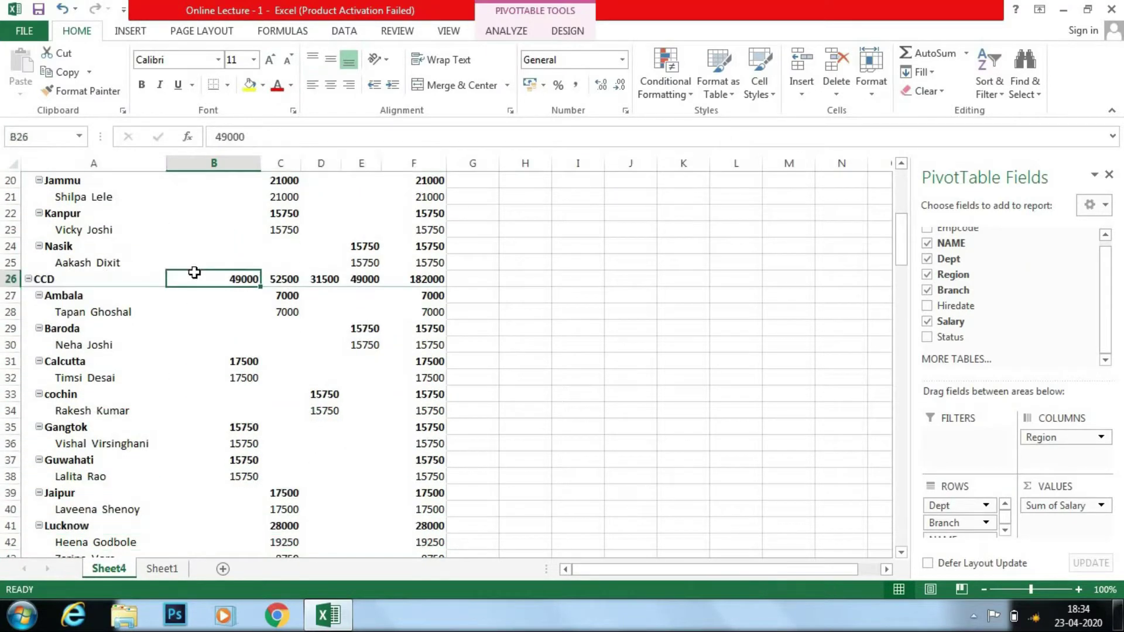
pyautogui.hotkey('ctrl', 'Home')
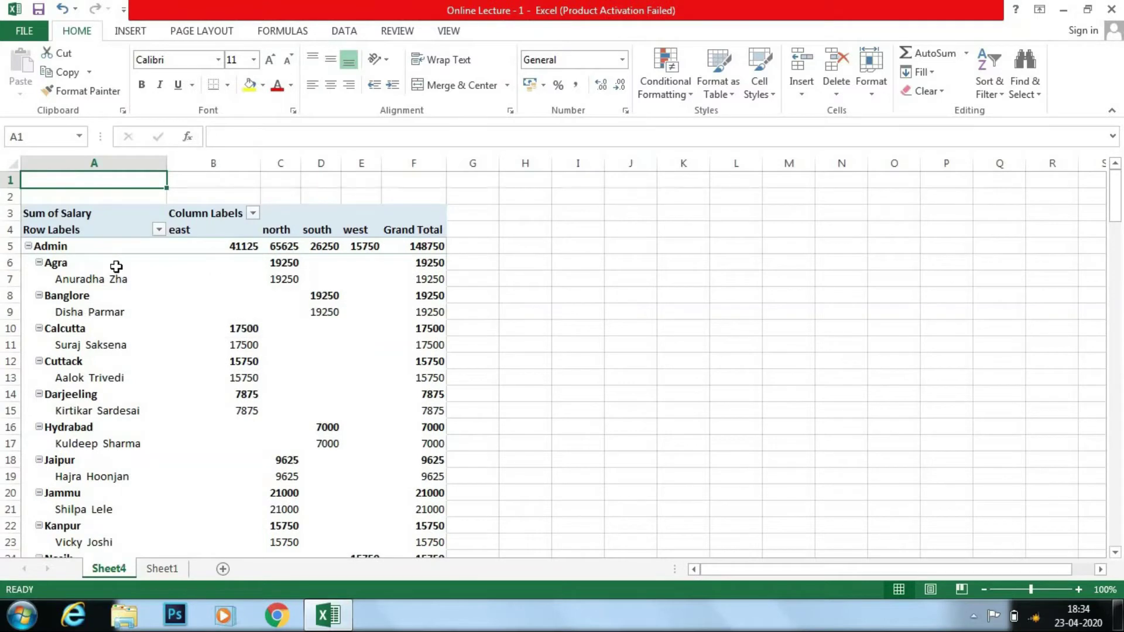
pyautogui.click(113, 263)
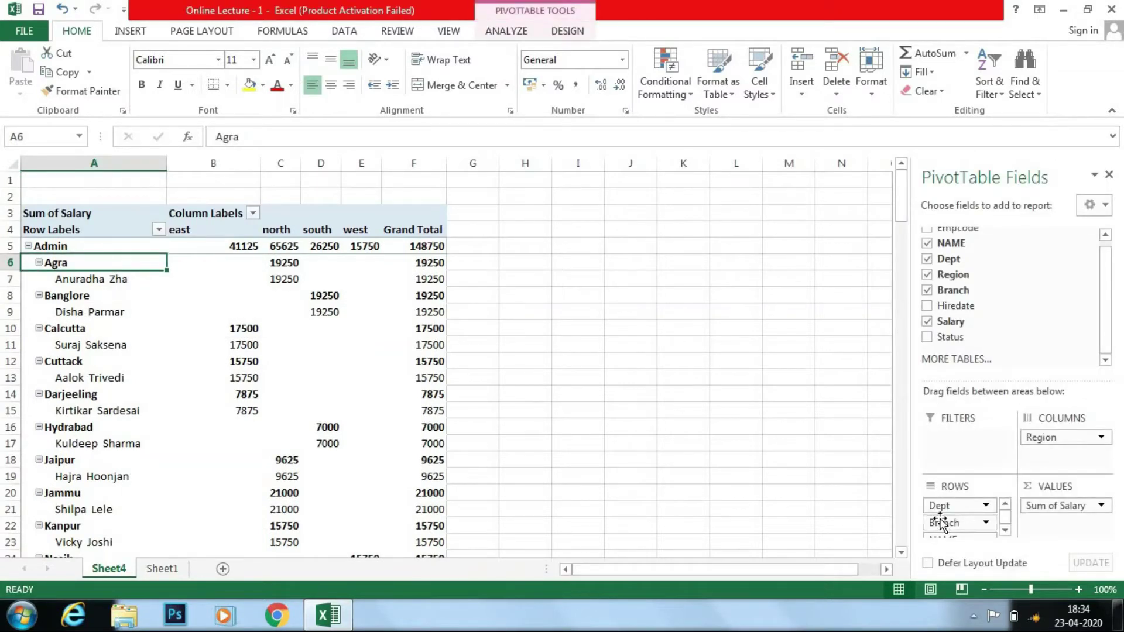
# - Move Branch to the report filter and show only Agra, totalling 82425
pyautogui.moveTo(942, 523)
pyautogui.mouseDown()
pyautogui.moveTo(957, 413)
pyautogui.moveTo(958, 437)
pyautogui.mouseUp()
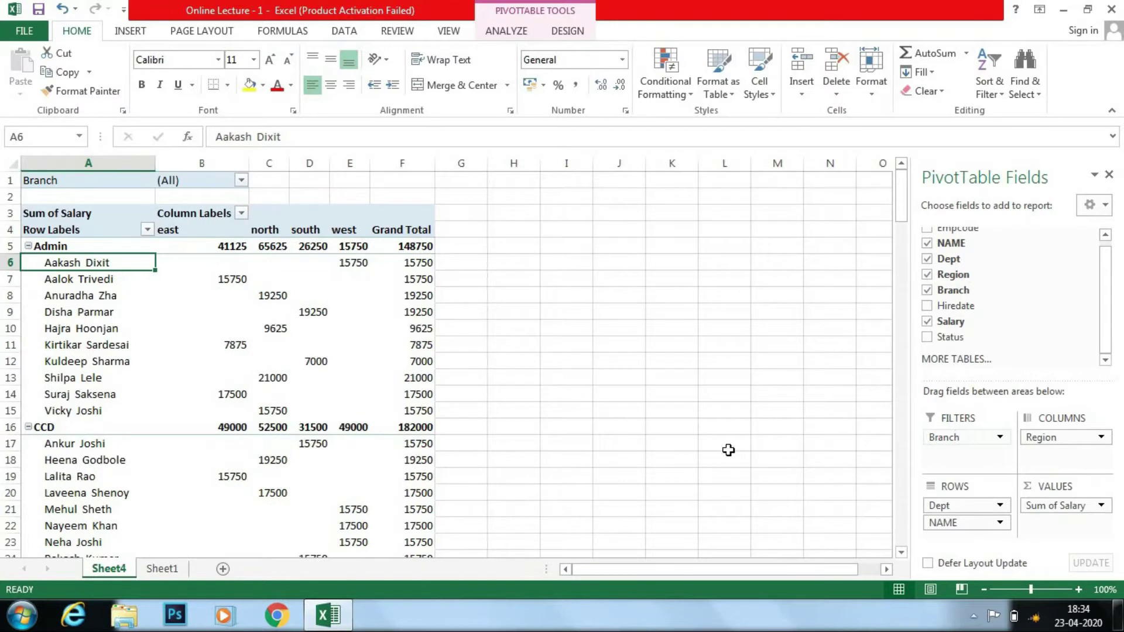
pyautogui.click(241, 180)
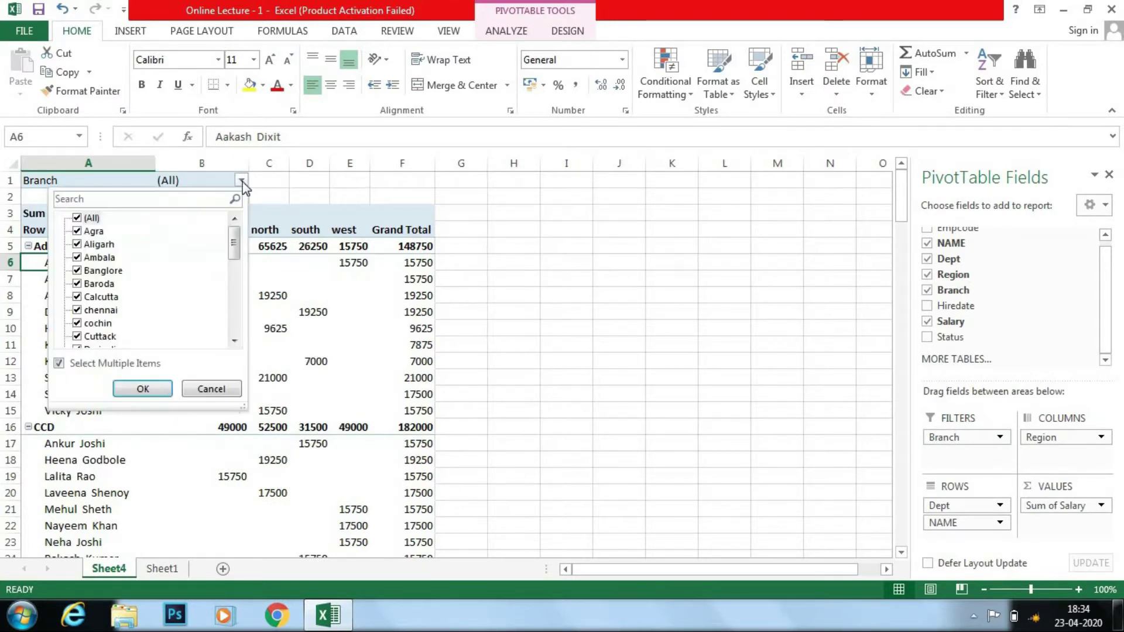
pyautogui.click(91, 218)
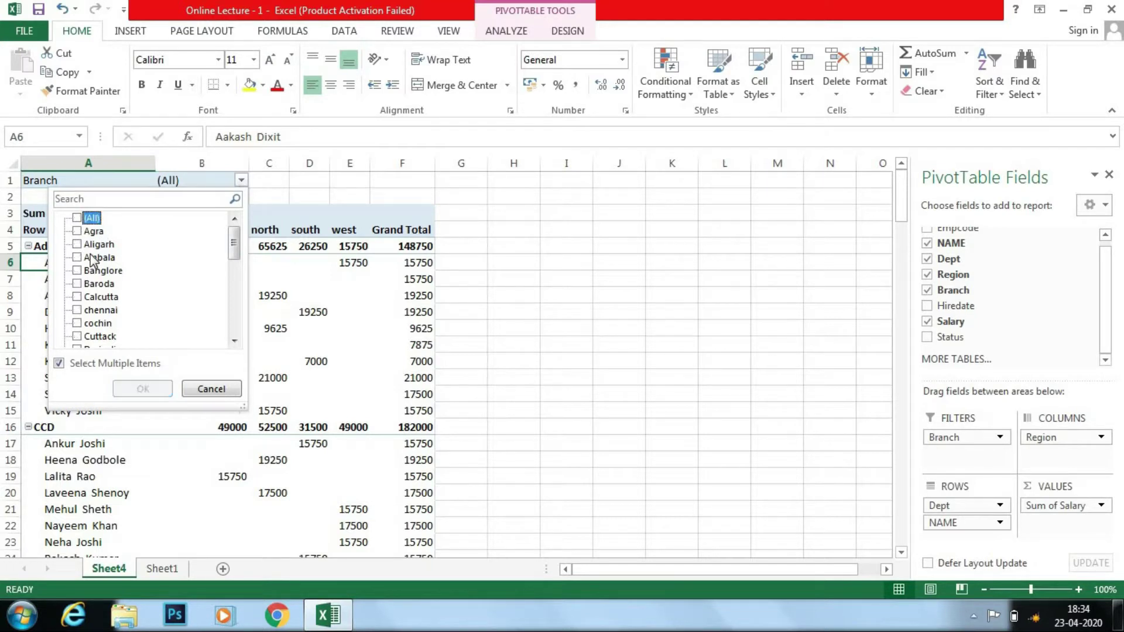
pyautogui.press('Down')
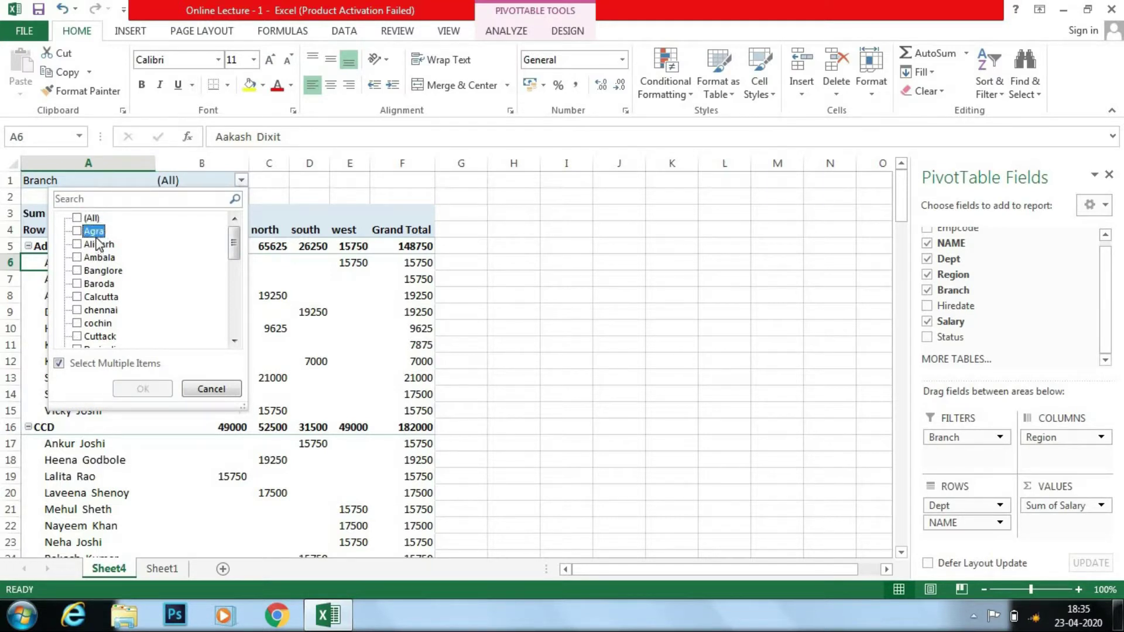
pyautogui.press('space')
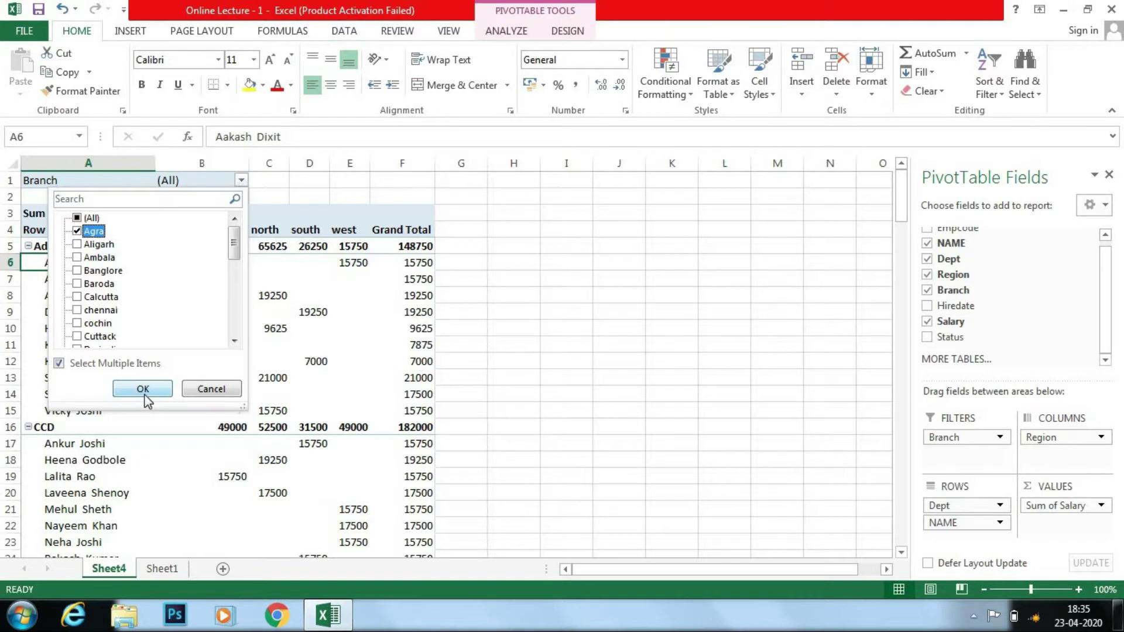
pyautogui.click(144, 393)
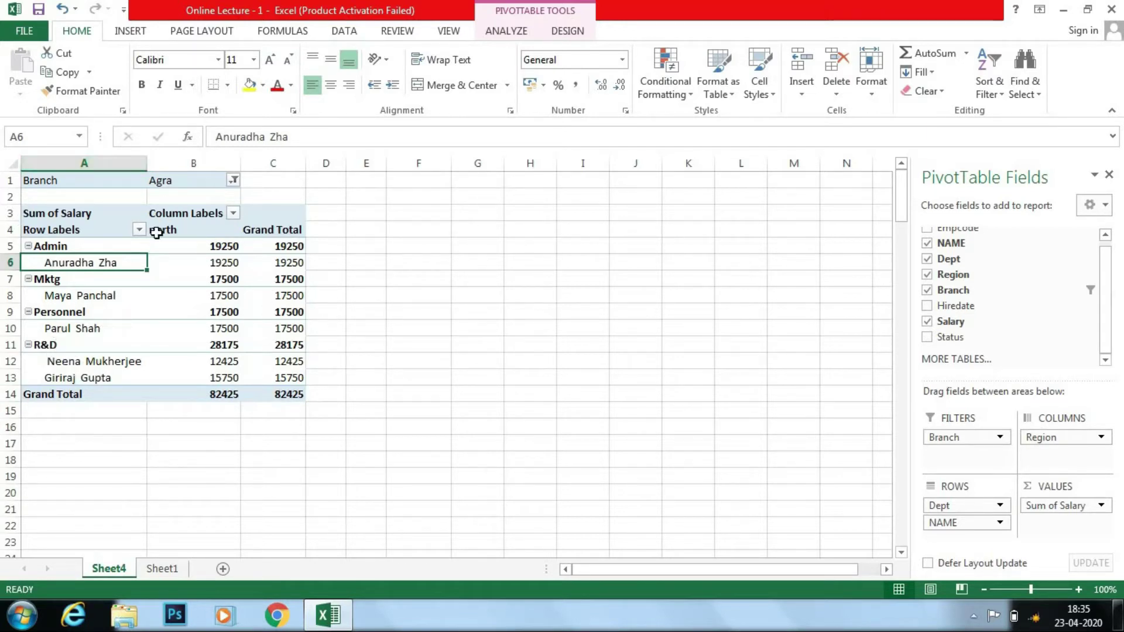
pyautogui.click(233, 181)
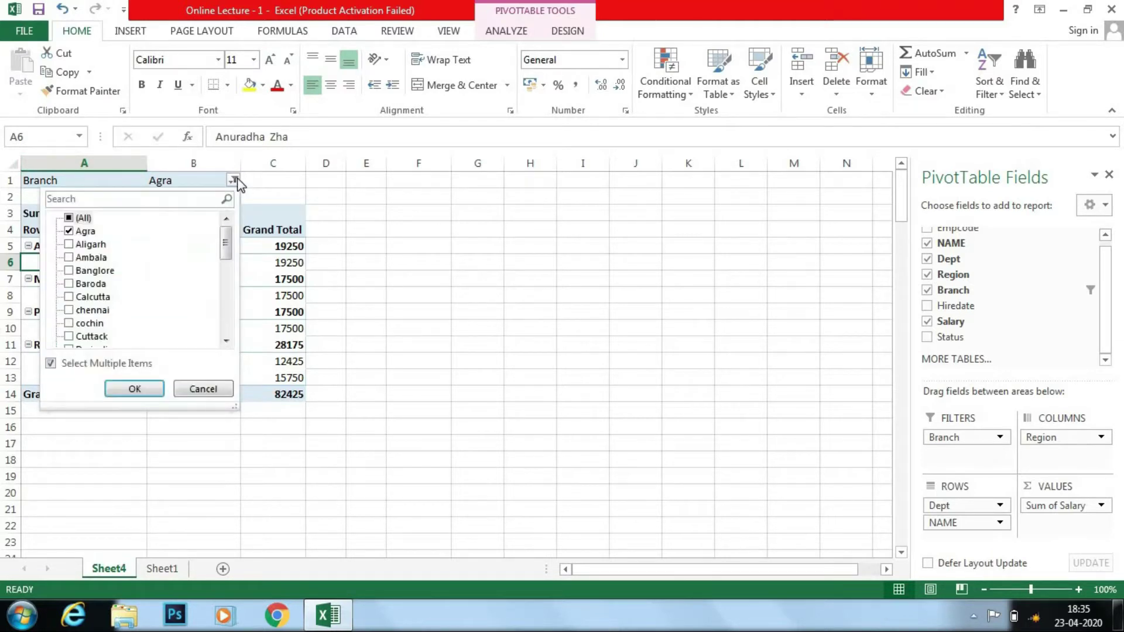
# - Filter Branch to Agra and chennai, then reset the filter to all branches
pyautogui.click(102, 312)
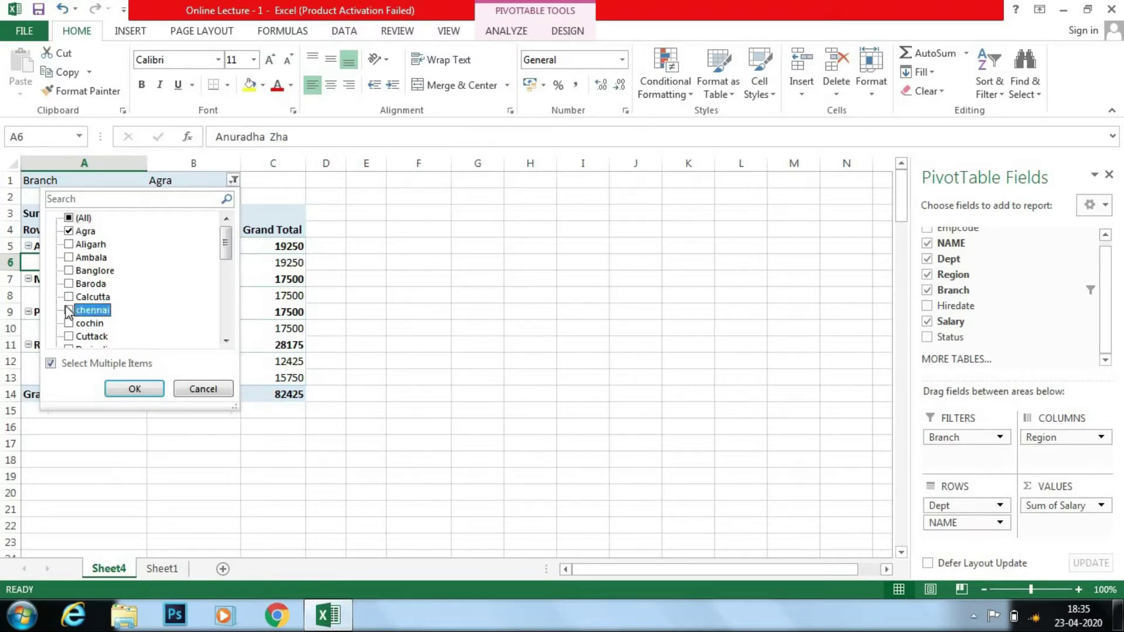
pyautogui.click(125, 391)
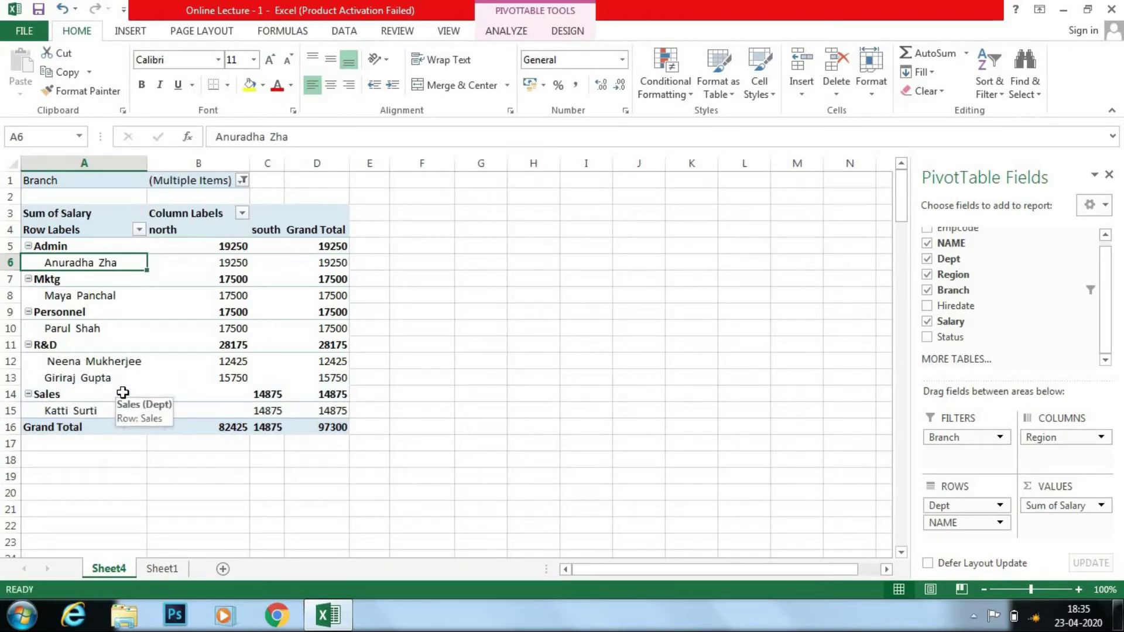
pyautogui.click(242, 180)
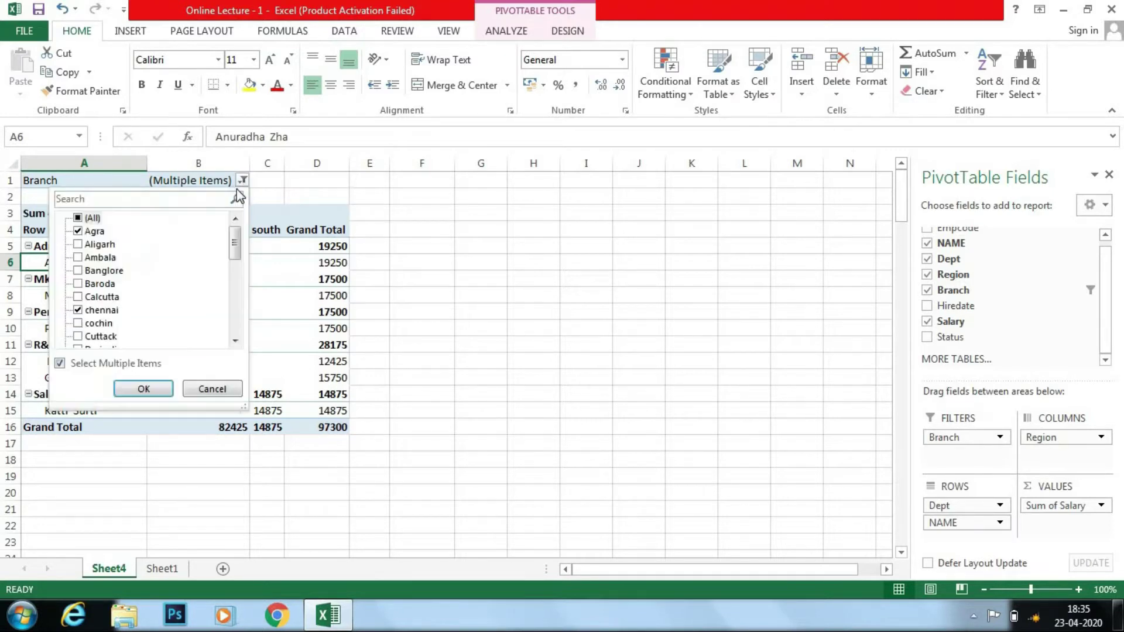
pyautogui.click(92, 218)
pyautogui.click(147, 388)
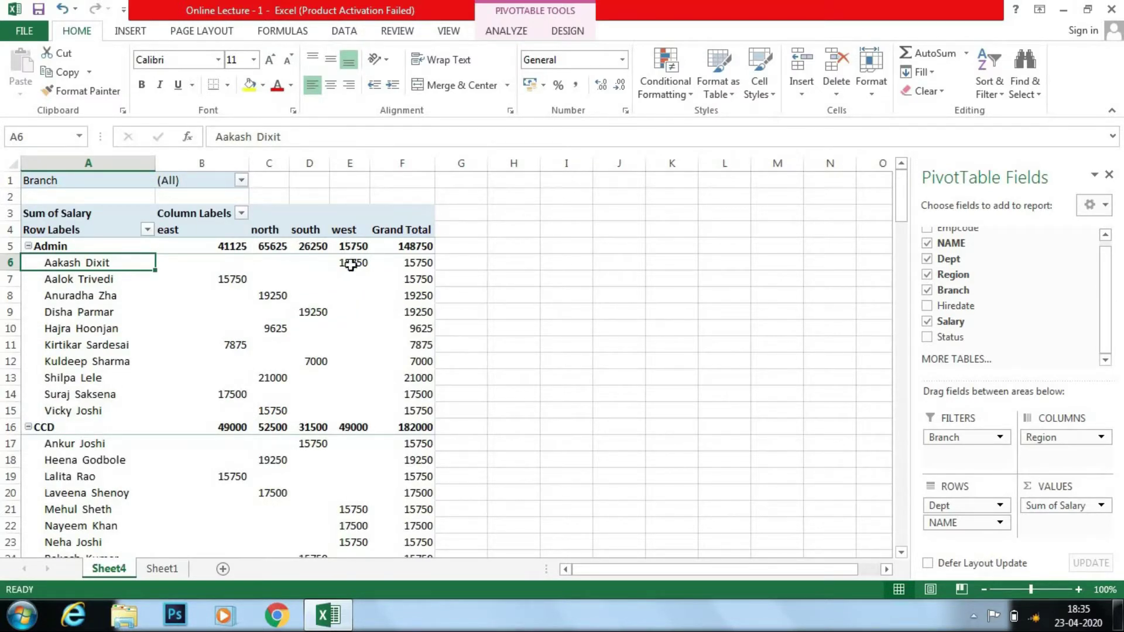
pyautogui.click(266, 267)
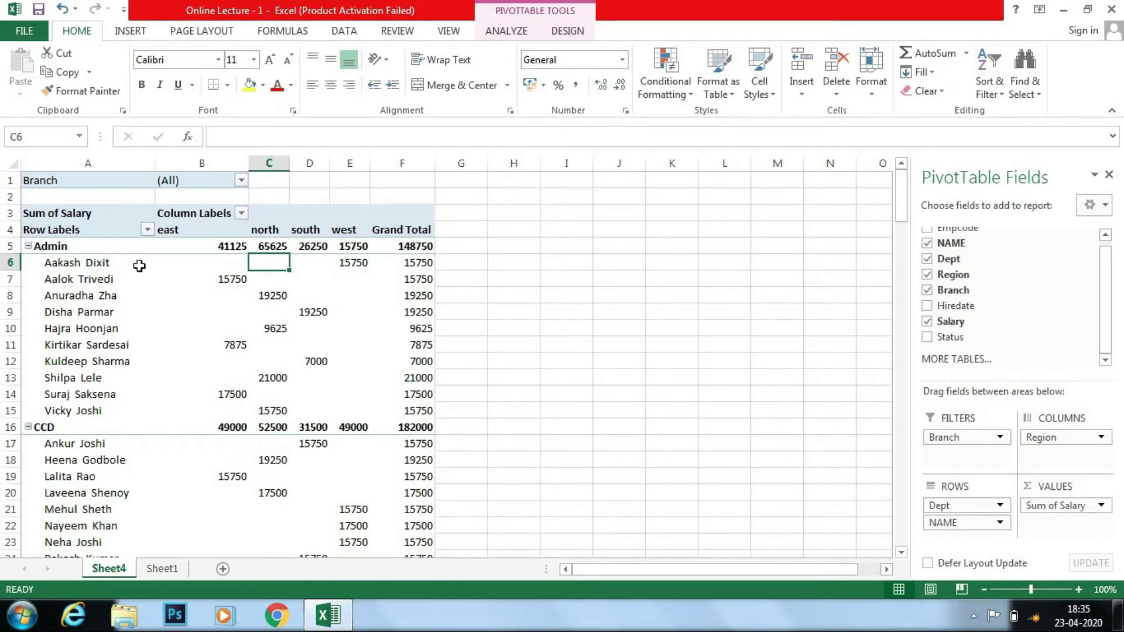
pyautogui.click(95, 262)
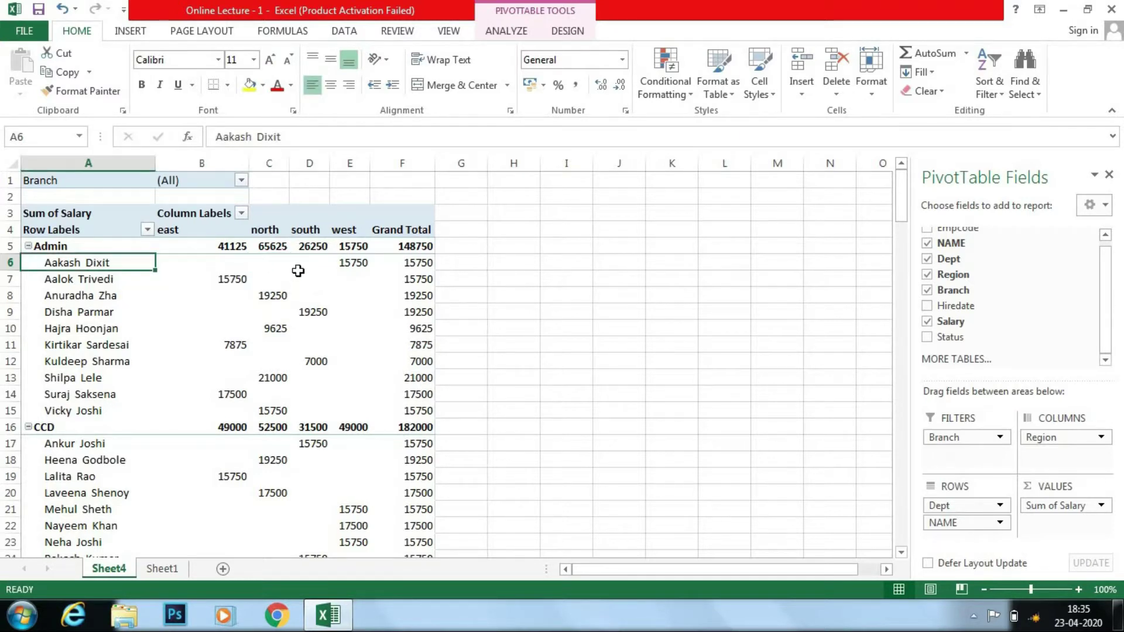
# - Remove NAME from the rows, leaving department salary totals per region, e.g. Admin 148750
pyautogui.click(350, 263)
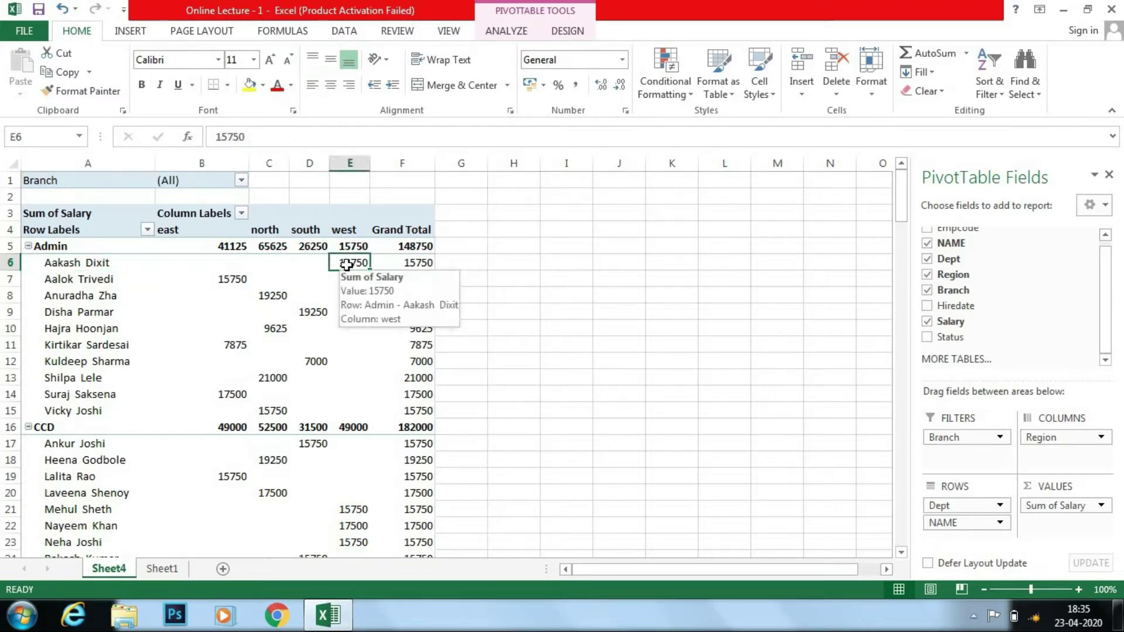
pyautogui.click(959, 524)
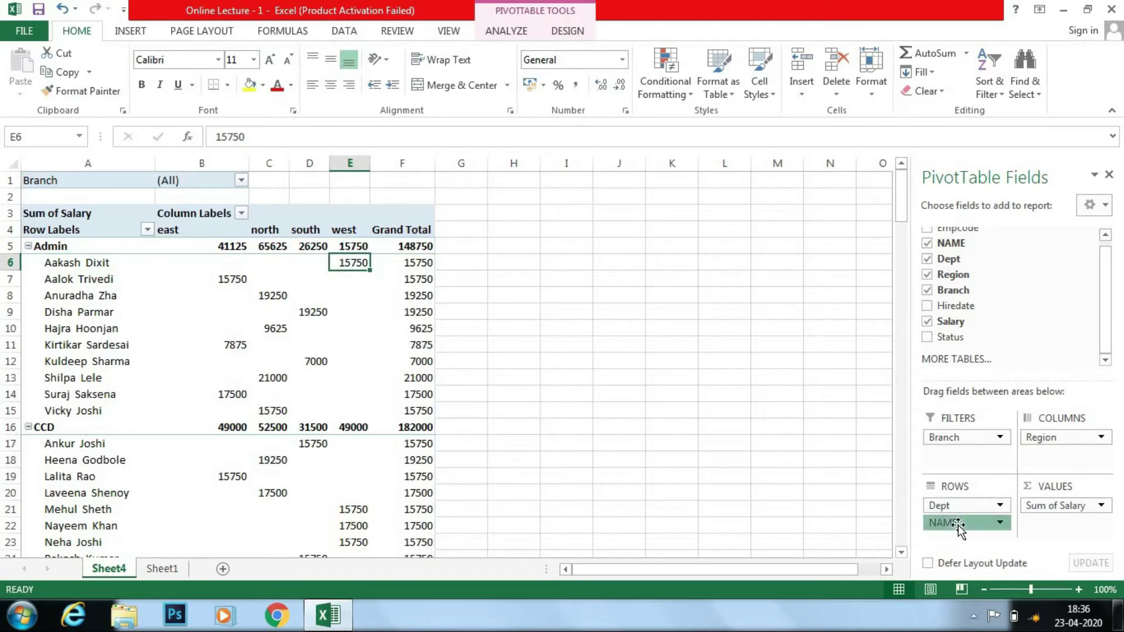
pyautogui.moveTo(958, 525)
pyautogui.mouseDown()
pyautogui.moveTo(859, 508)
pyautogui.moveTo(863, 486)
pyautogui.mouseUp()
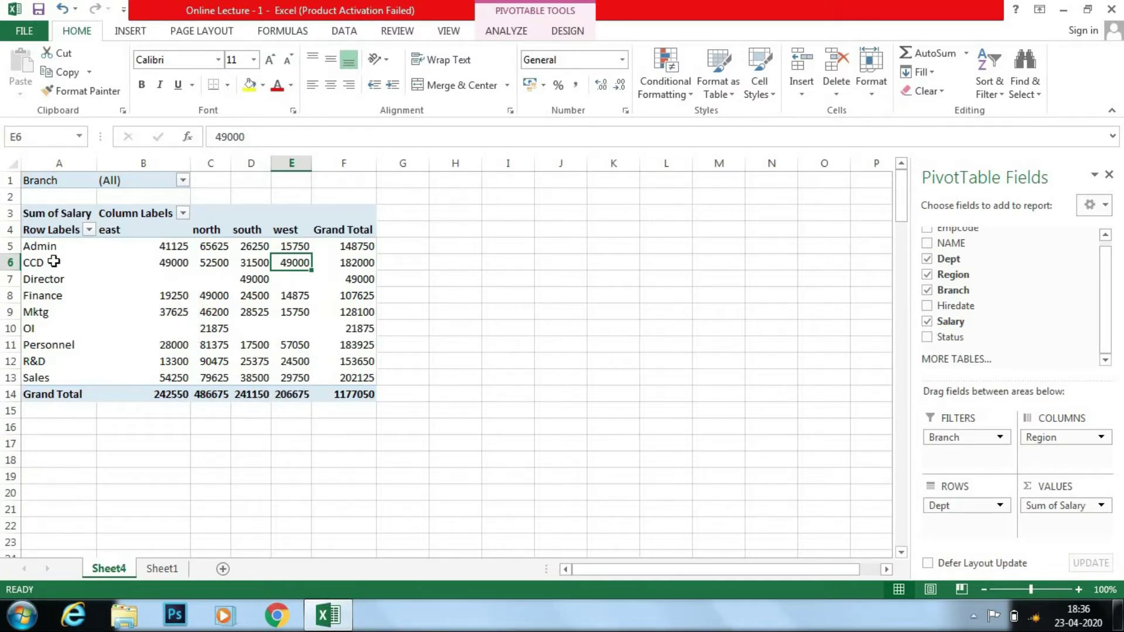
pyautogui.moveTo(167, 246)
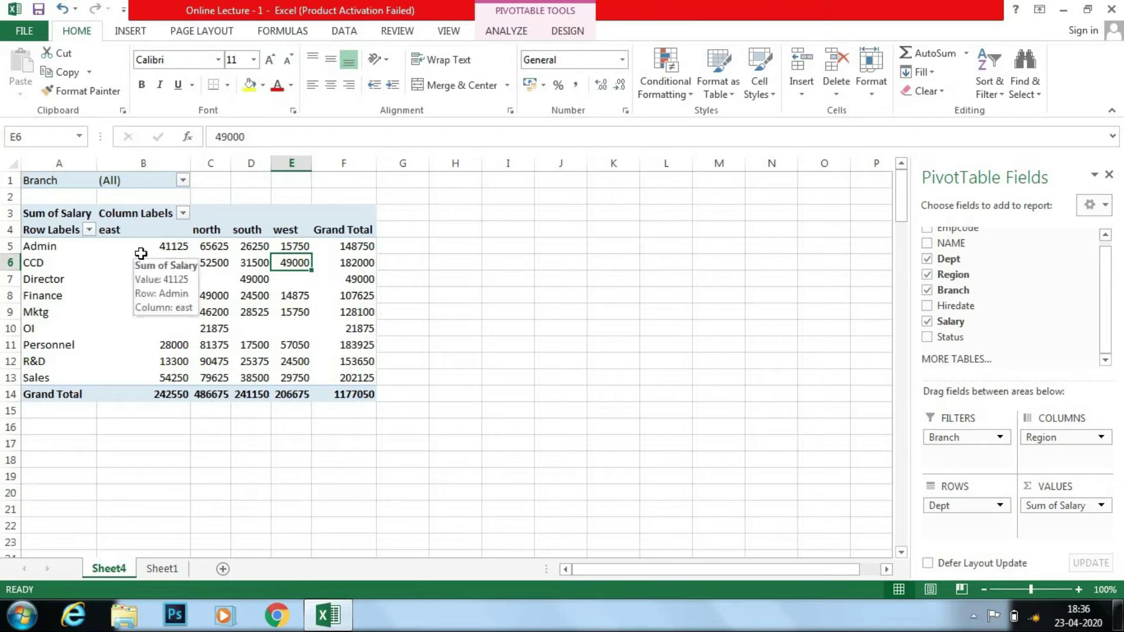
pyautogui.click(174, 251)
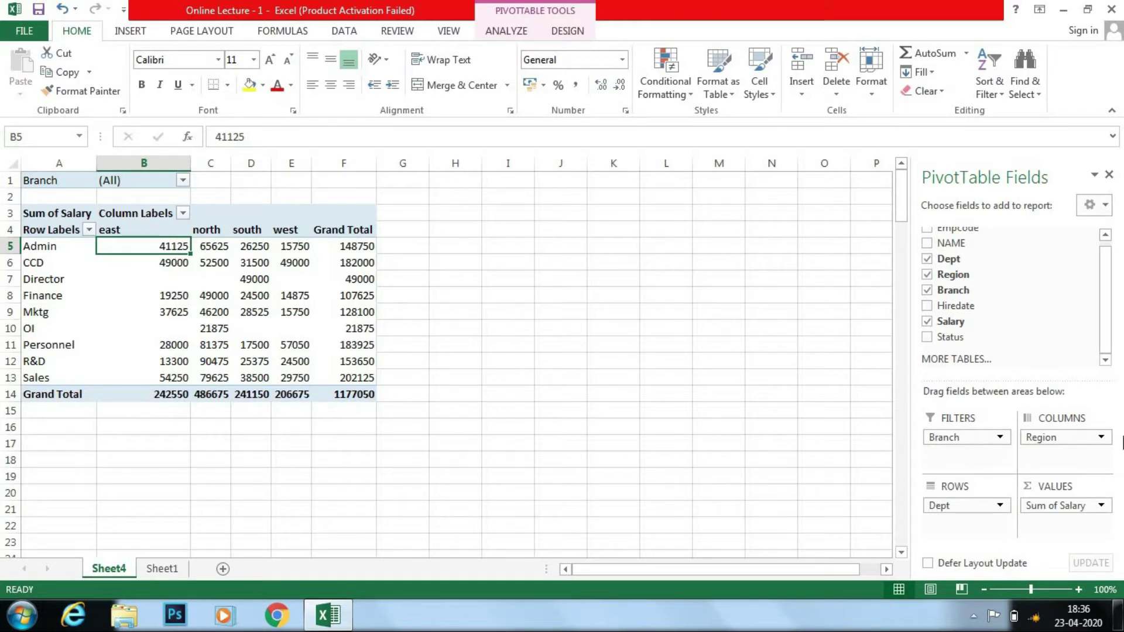
pyautogui.click(1071, 504)
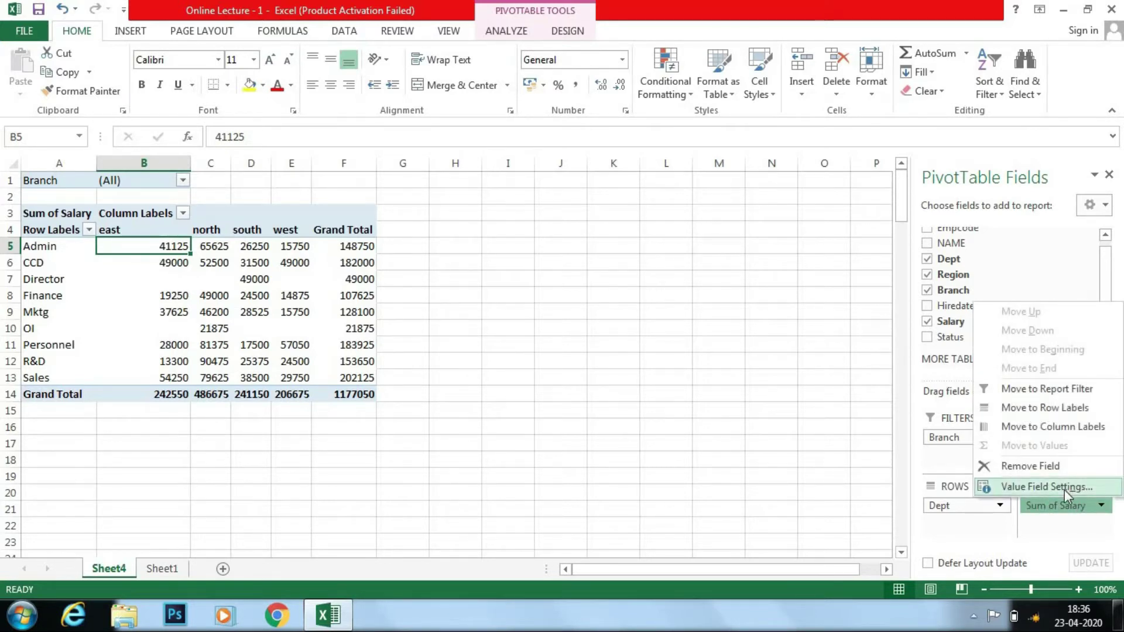
# - Summarize Salary as Count and check the counts, e.g. Admin 10 and grand total 76
pyautogui.click(1064, 489)
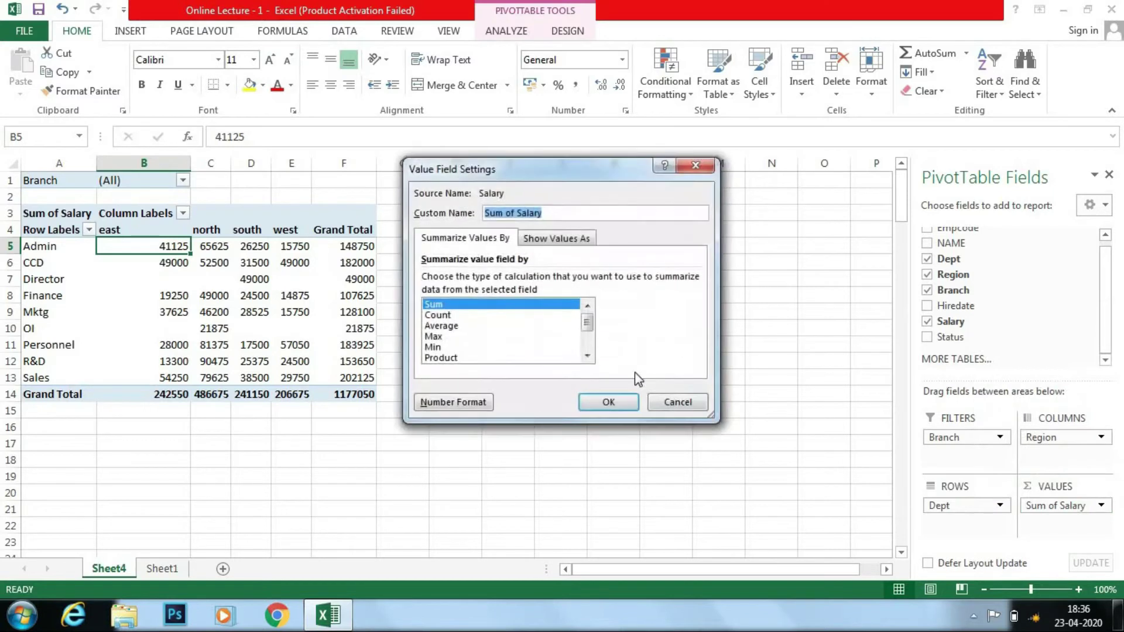
pyautogui.click(449, 317)
pyautogui.click(621, 402)
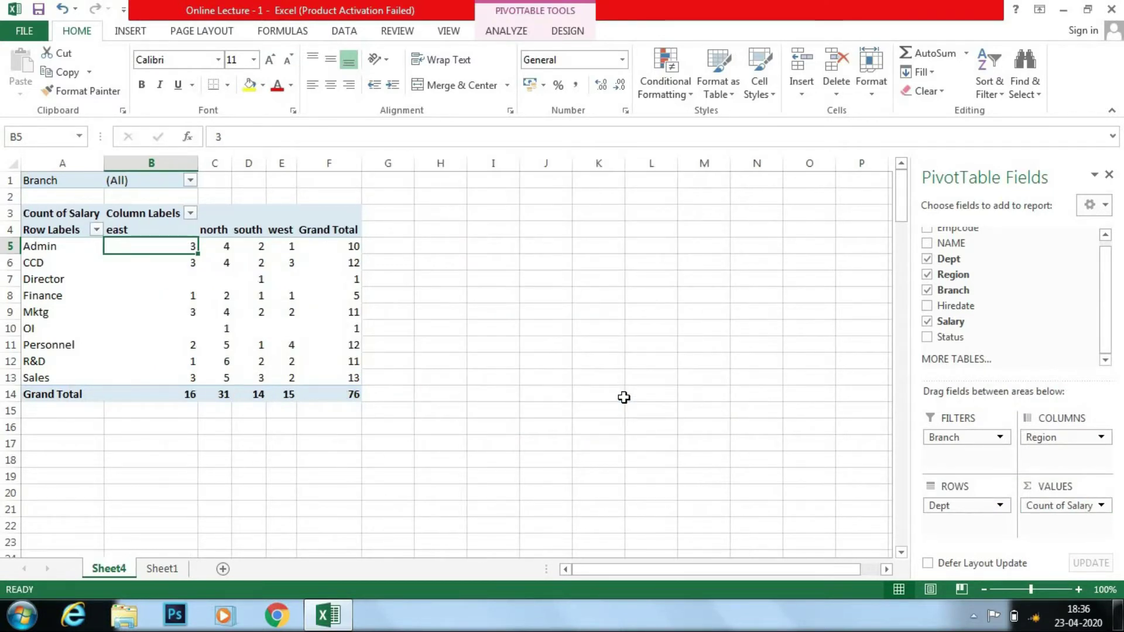
pyautogui.moveTo(213, 263)
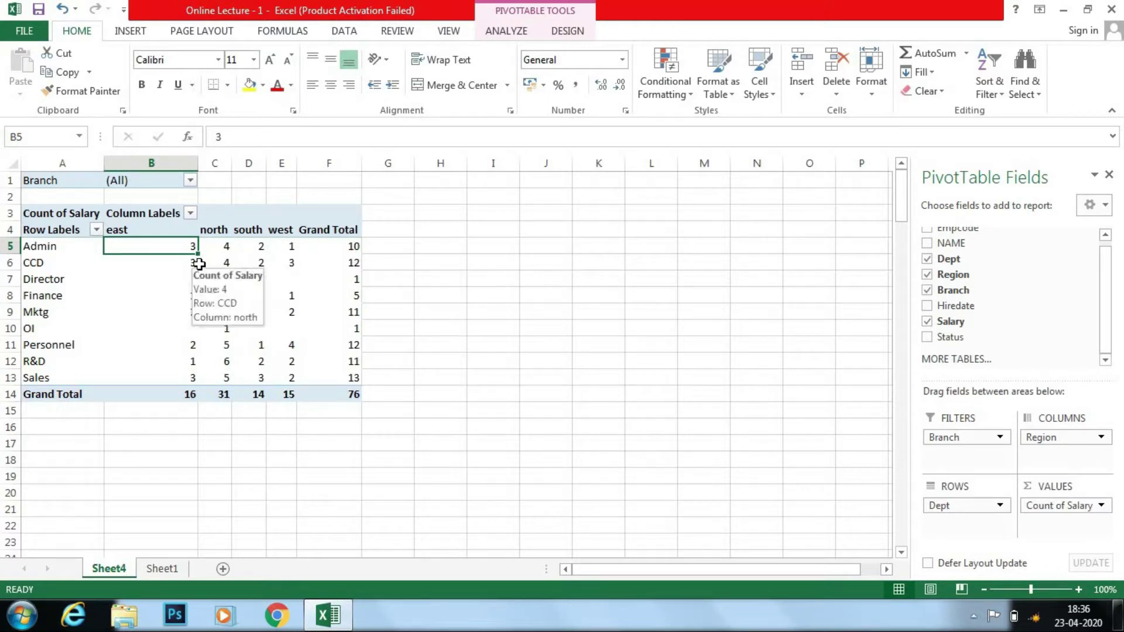
pyautogui.click(230, 246)
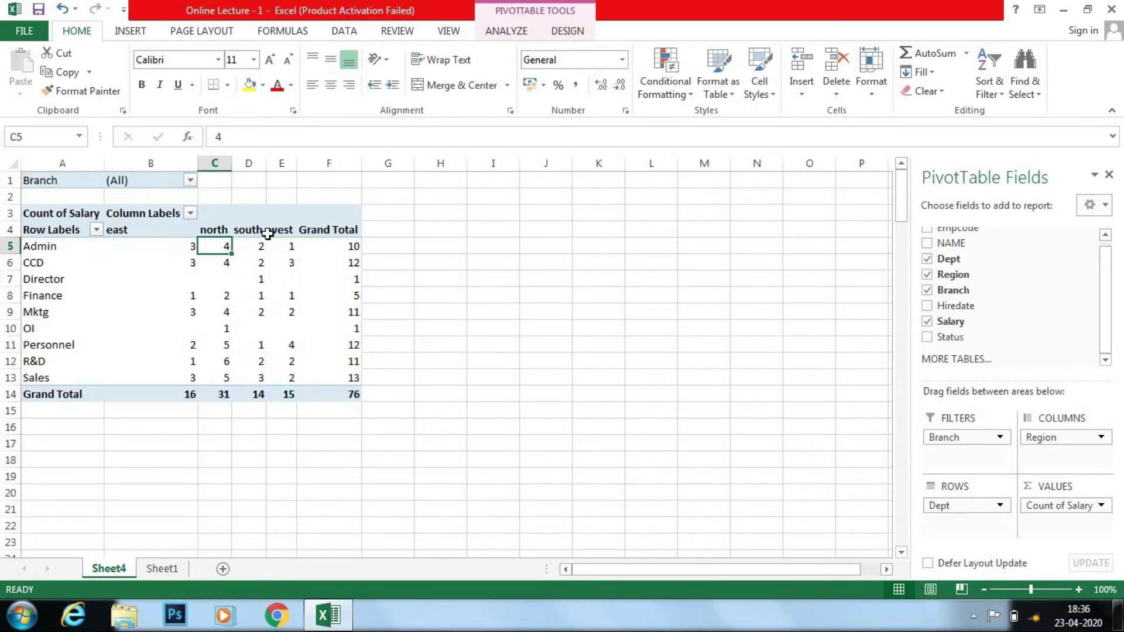
pyautogui.click(254, 246)
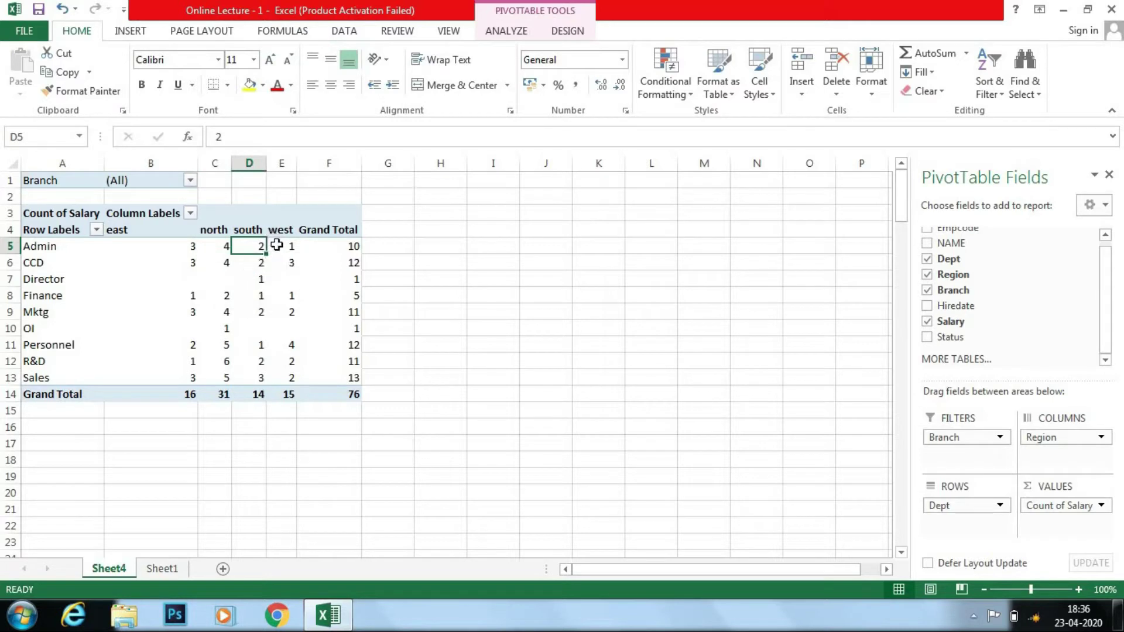
pyautogui.click(345, 244)
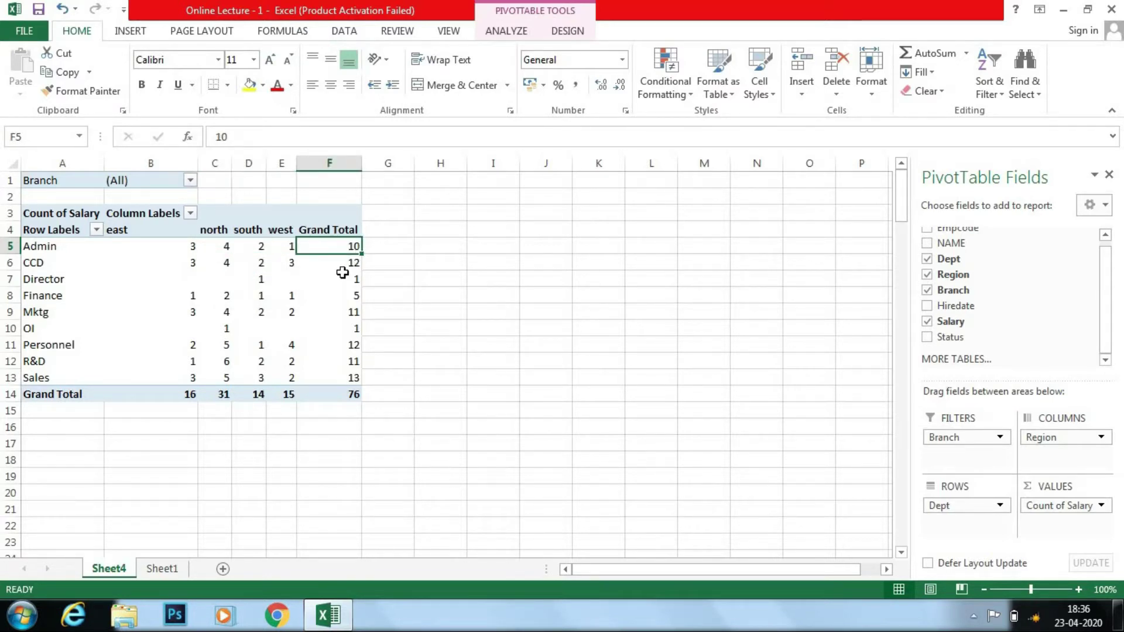
pyautogui.click(343, 273)
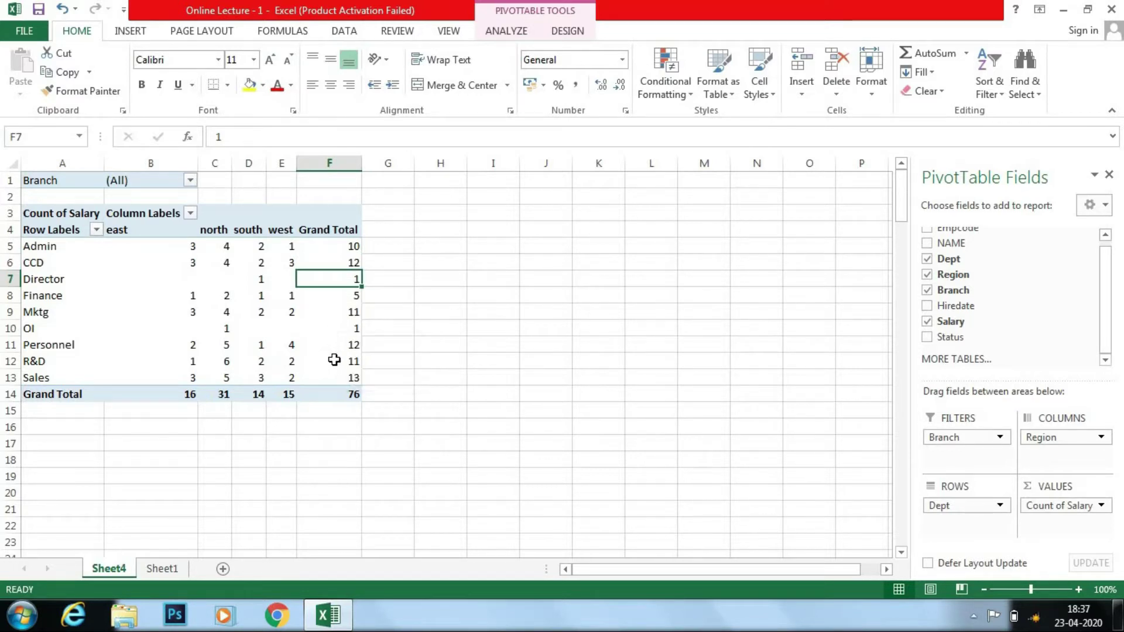
pyautogui.click(335, 399)
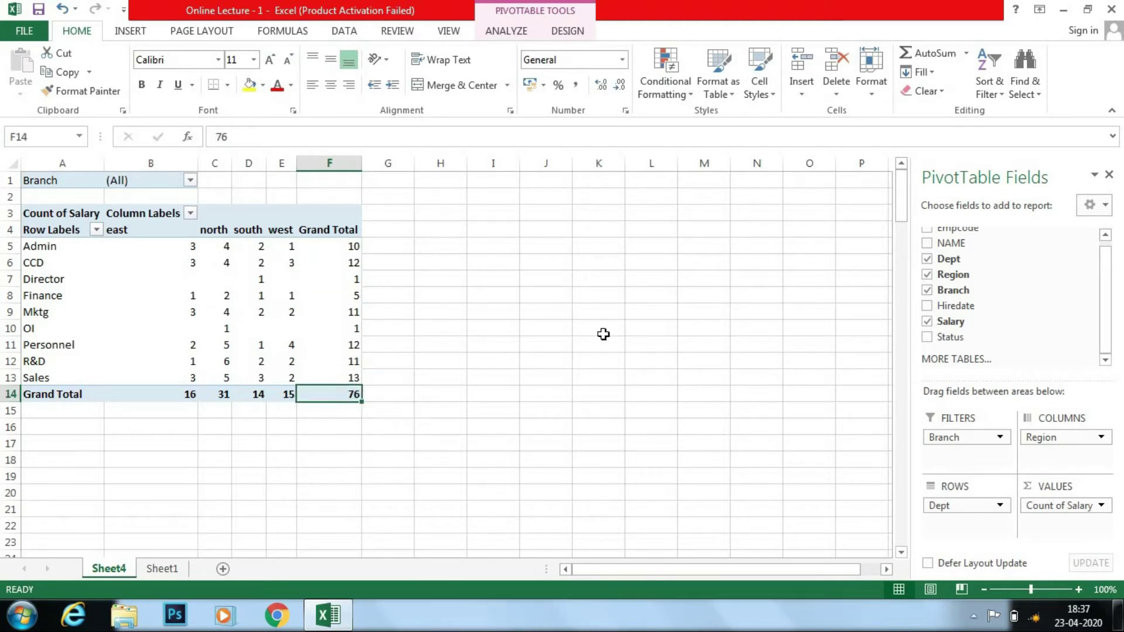
pyautogui.click(1045, 504)
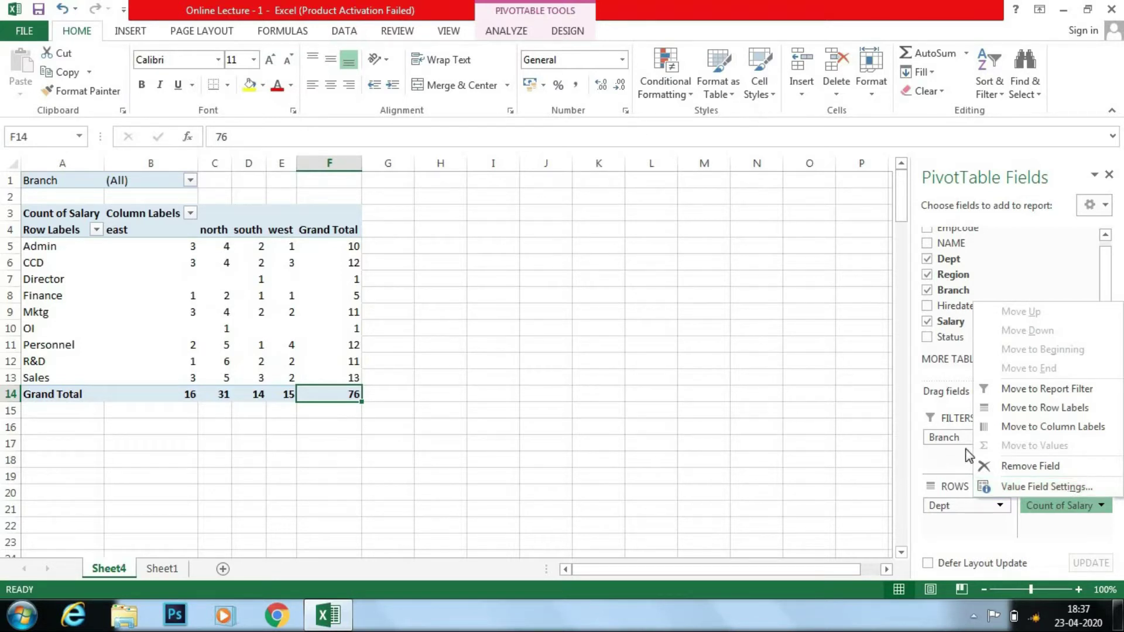
# - Switch Count of Salary back to Sum after briefly trying Max, restoring the 1177050 total
pyautogui.click(1013, 489)
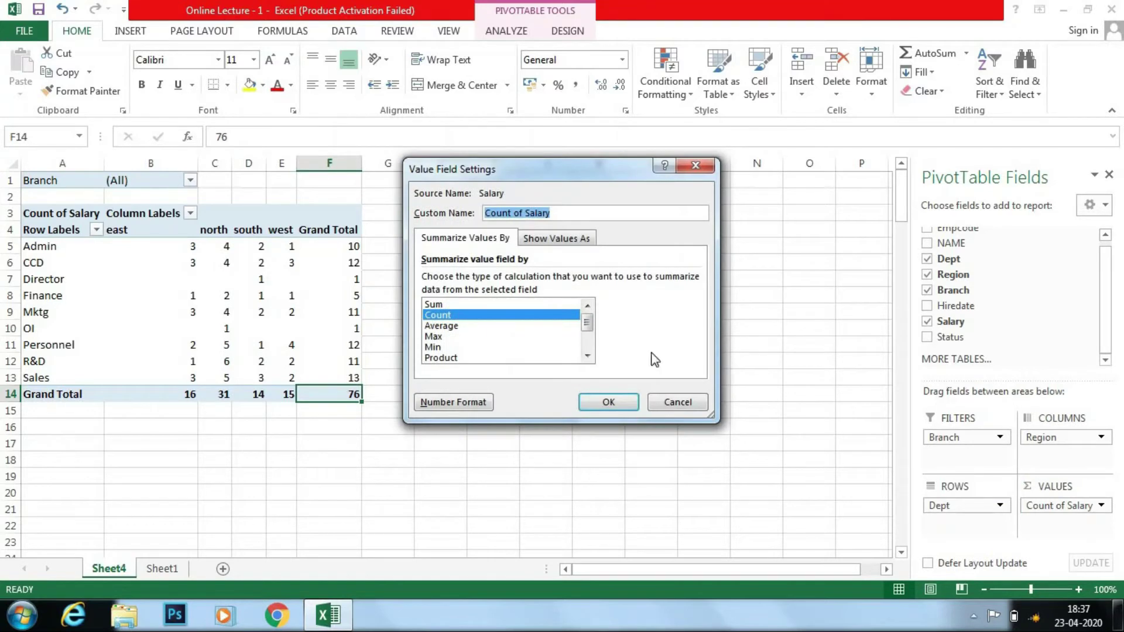
pyautogui.click(499, 338)
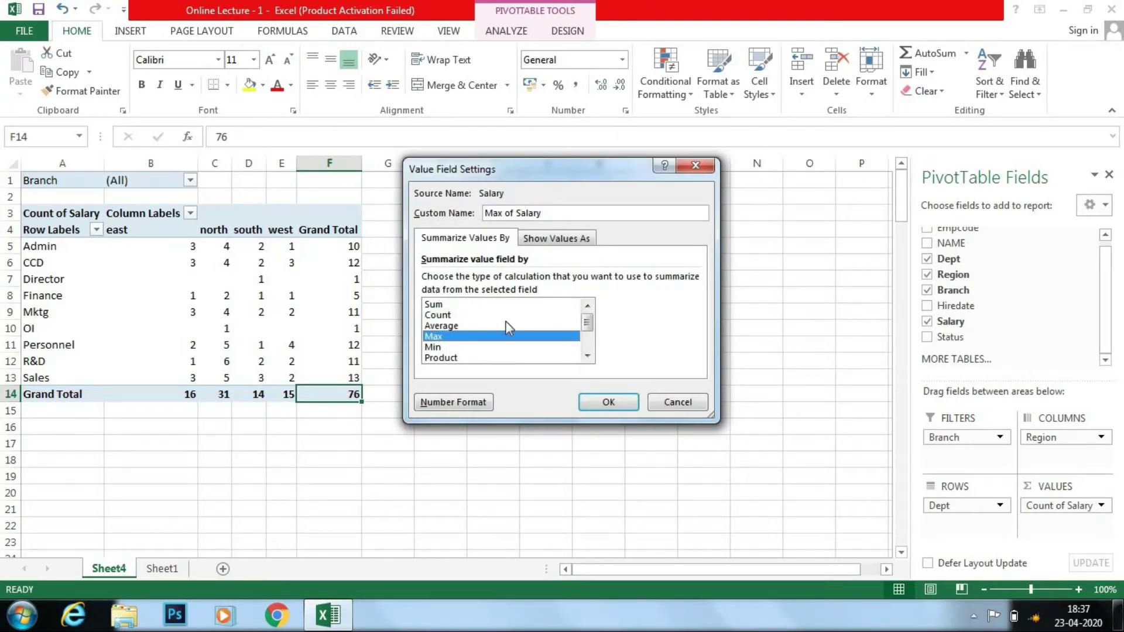
pyautogui.click(472, 308)
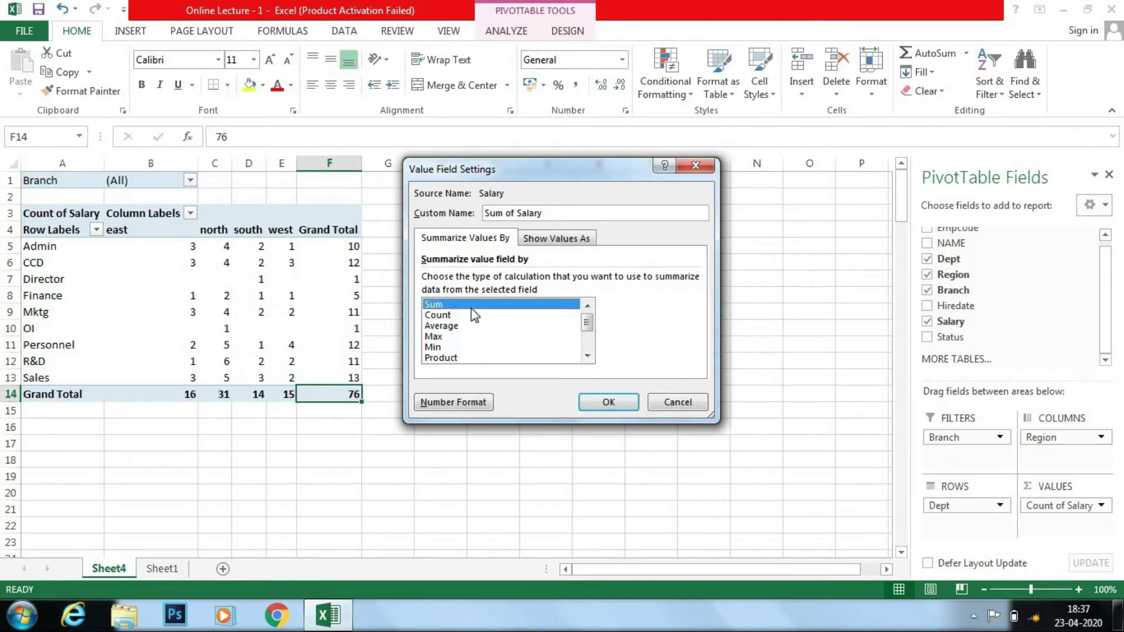
pyautogui.click(609, 403)
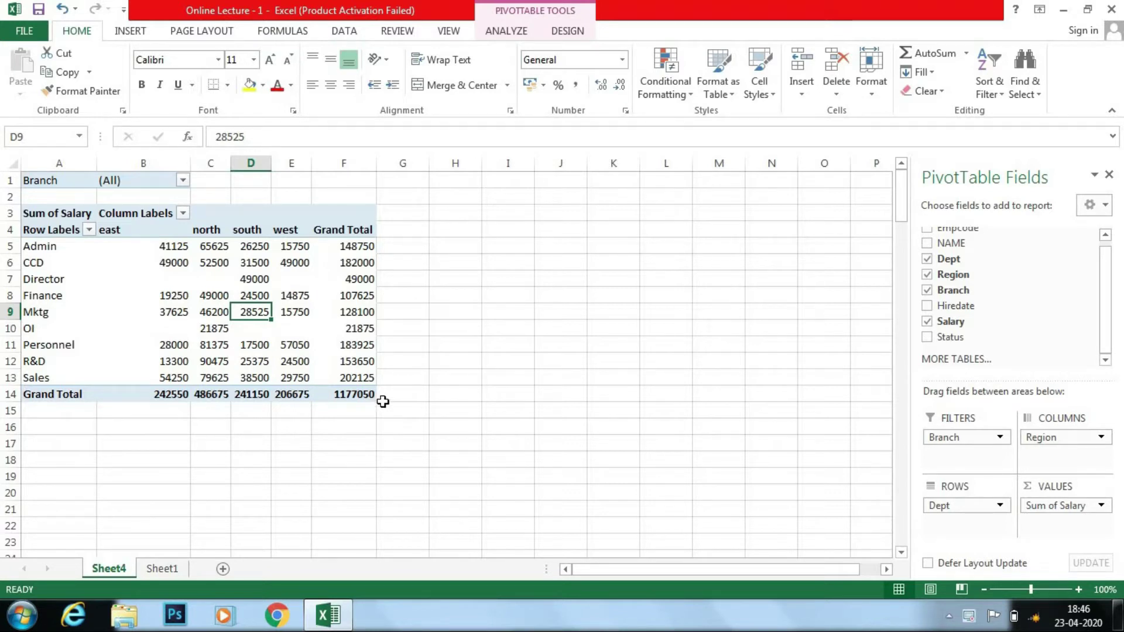
# - Select the CCD and Director values in E6:F7 and browse the PivotTable Analyze and Design tabs
pyautogui.click(501, 358)
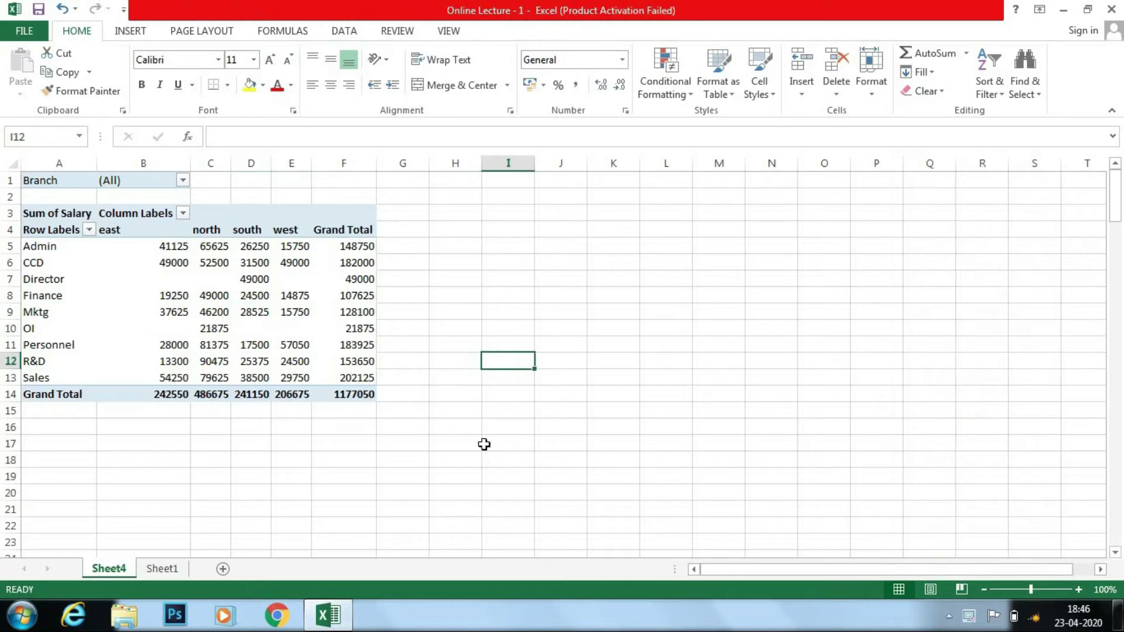
pyautogui.click(449, 31)
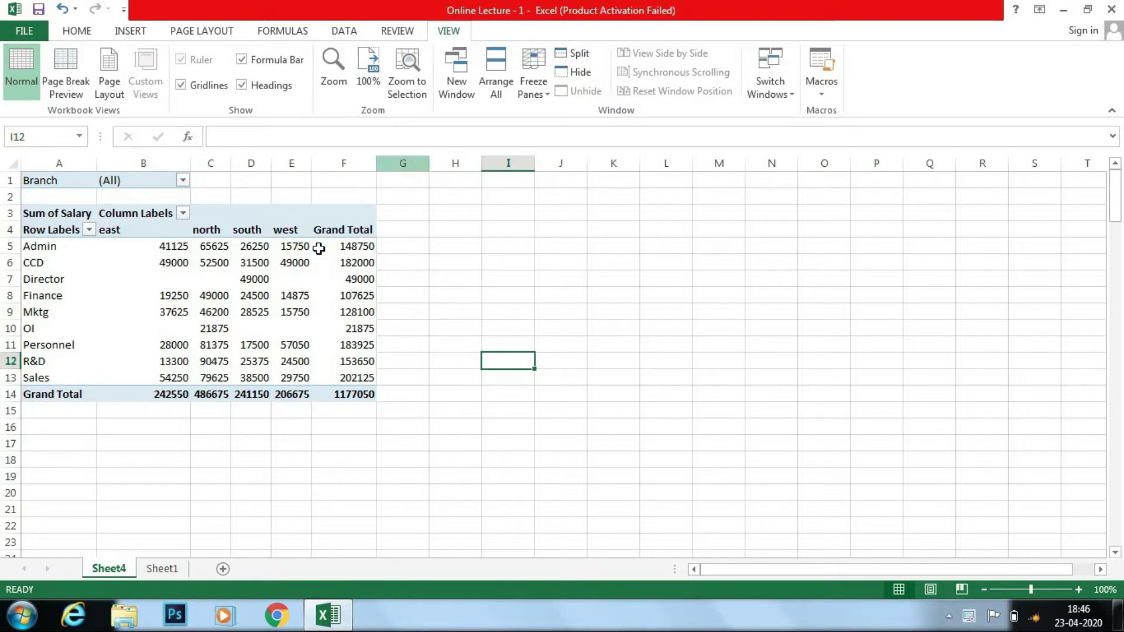
pyautogui.moveTo(312, 269); pyautogui.dragTo(351, 279)
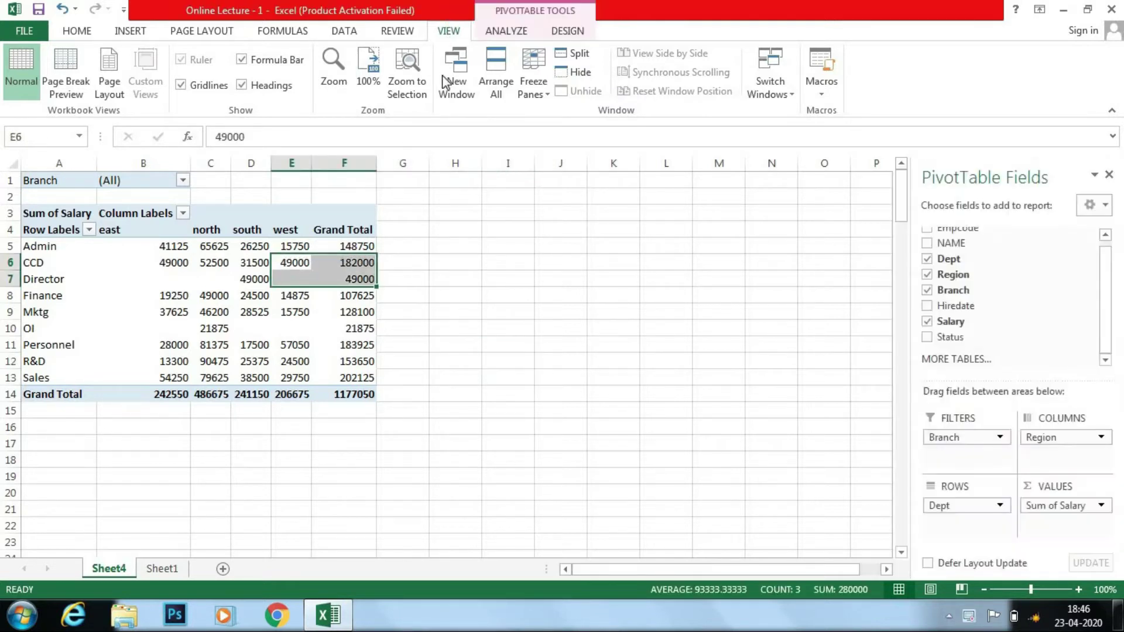
pyautogui.click(504, 31)
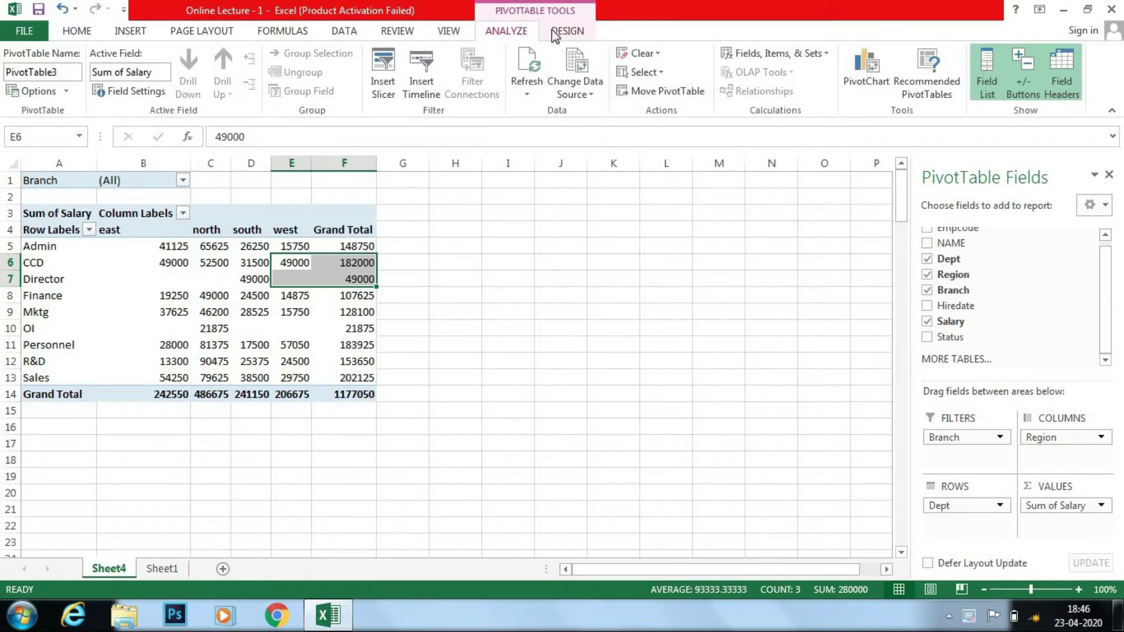
pyautogui.click(553, 30)
pyautogui.click(509, 31)
pyautogui.click(553, 29)
pyautogui.click(514, 32)
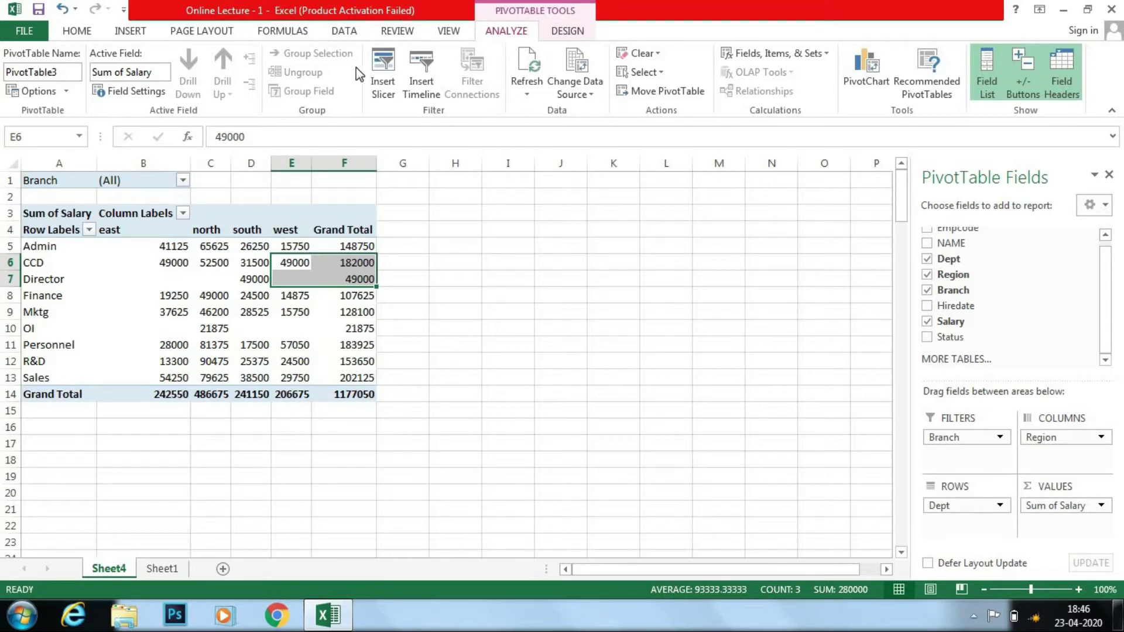
# - Select Mktg's 128100 grand total, then CCD's 49000 west salary
pyautogui.click(421, 306)
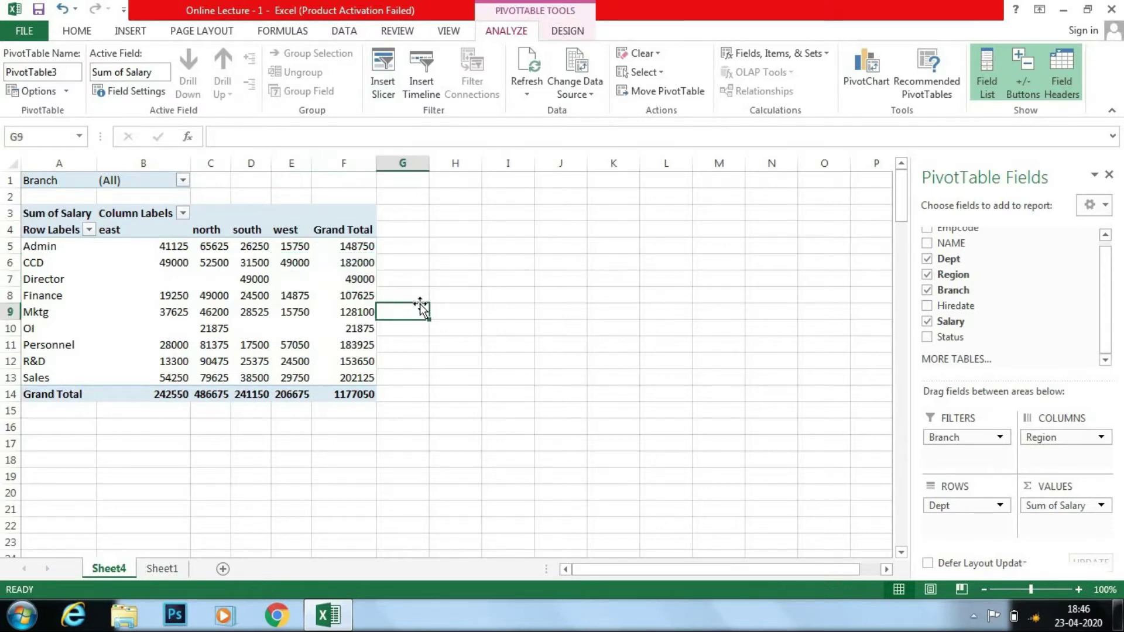
pyautogui.click(352, 314)
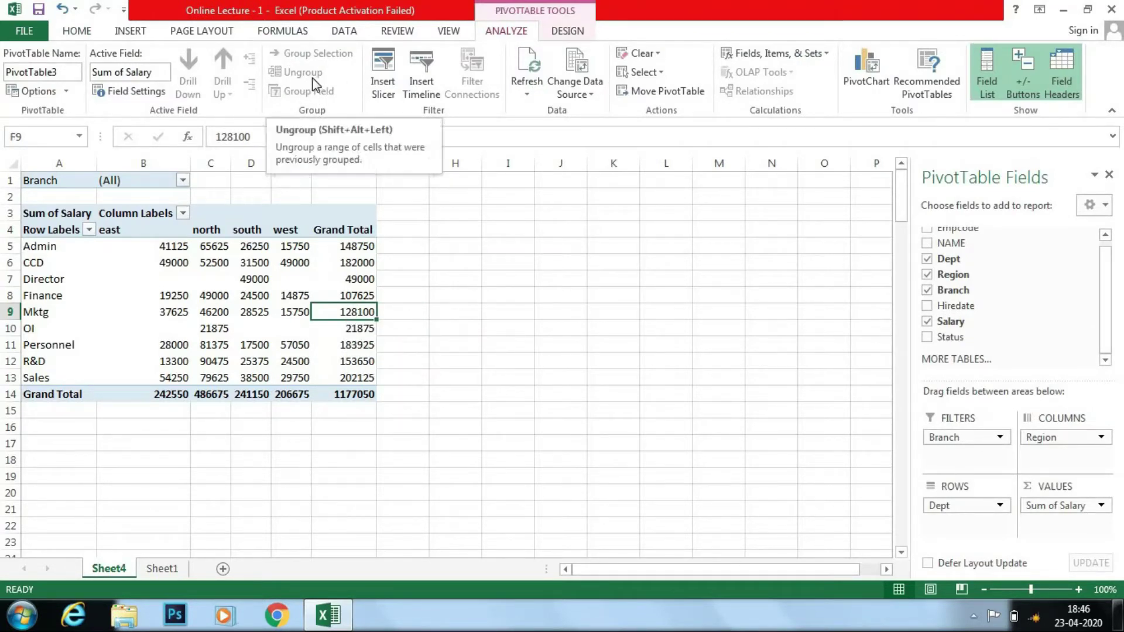
pyautogui.click(289, 261)
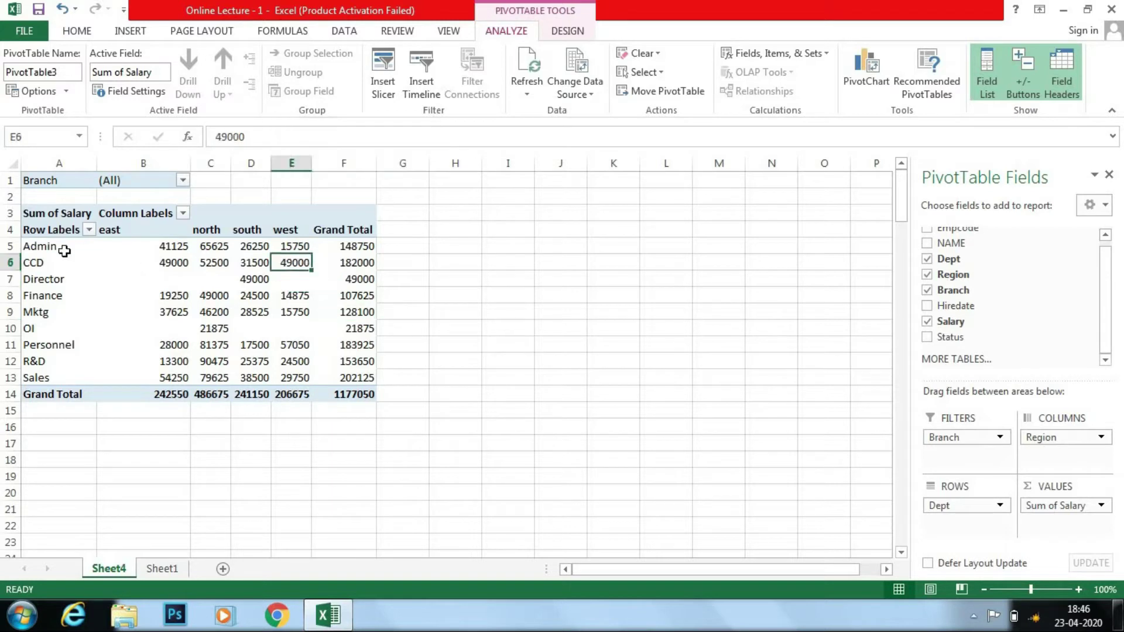
pyautogui.click(65, 251)
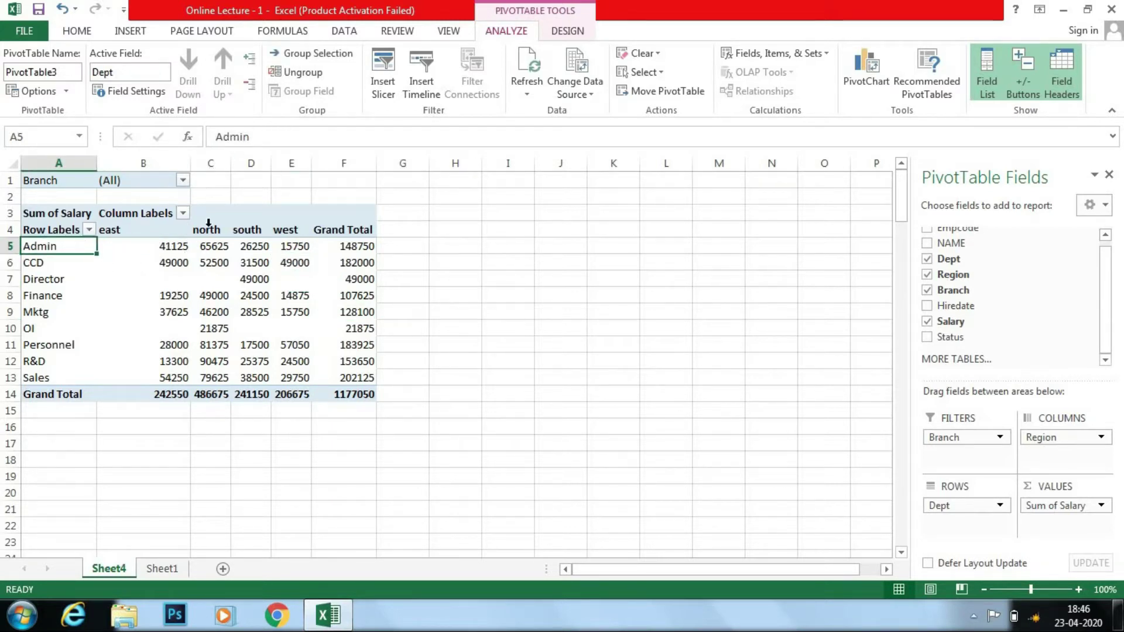
pyautogui.click(326, 57)
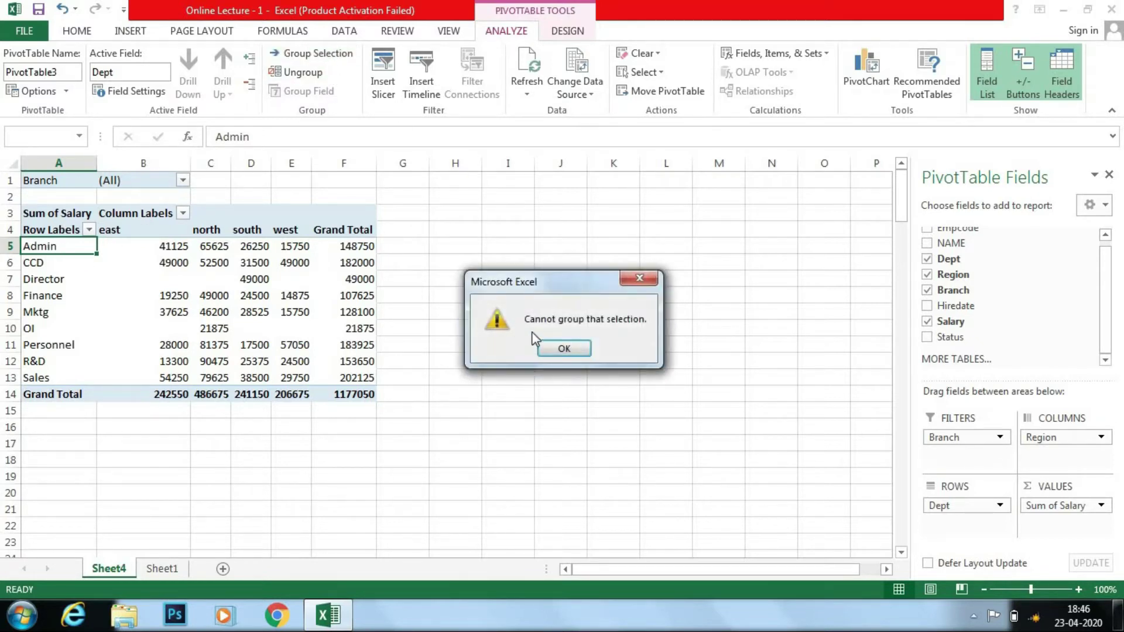
pyautogui.click(584, 343)
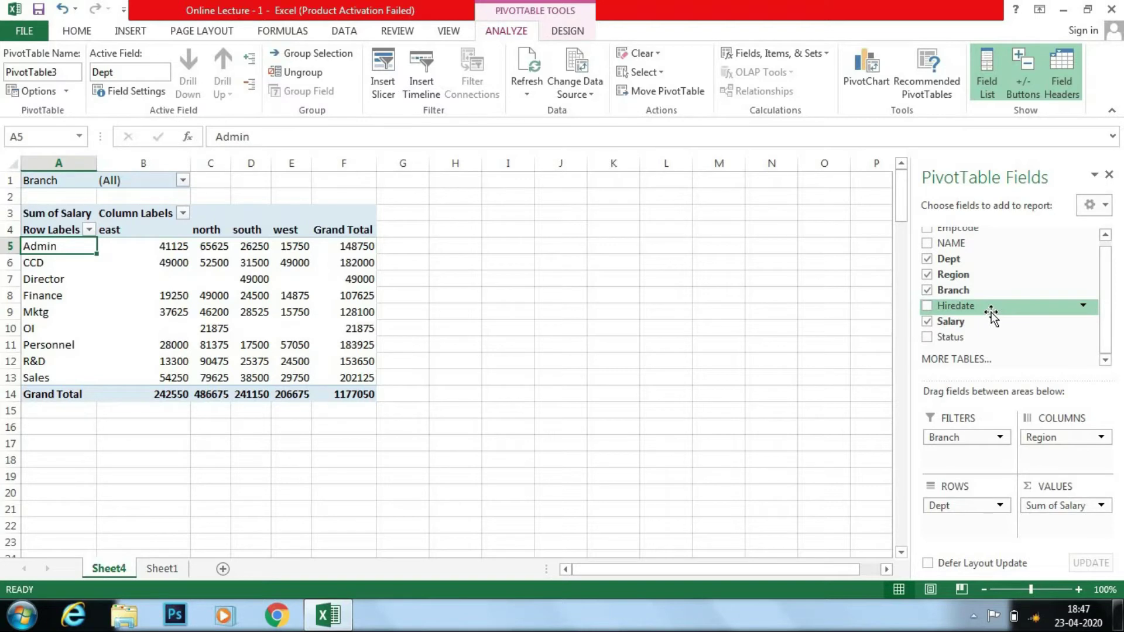
# - Add Hiredate to the pivot's row fields, positioned above Dept
pyautogui.moveTo(991, 316); pyautogui.dragTo(992, 508)
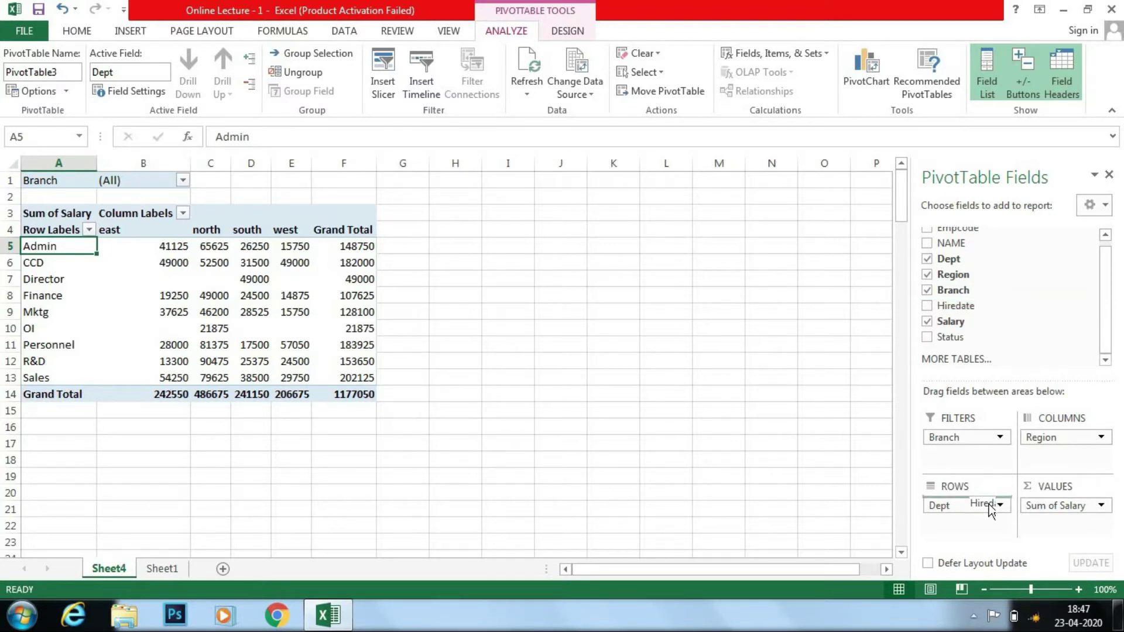
pyautogui.moveTo(994, 509); pyautogui.dragTo(966, 498)
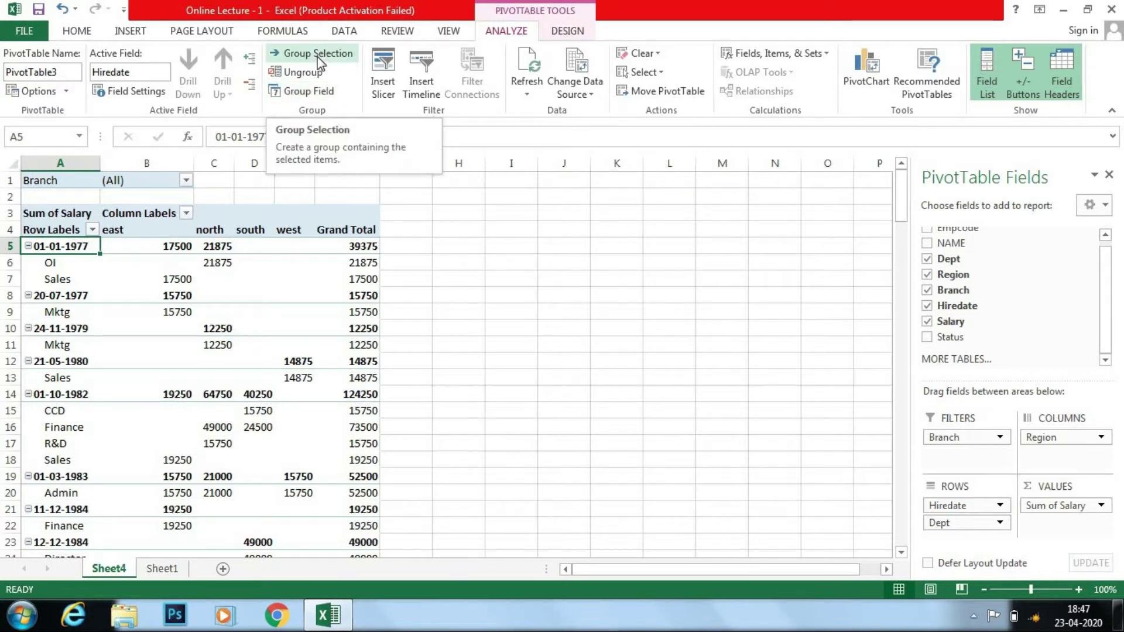
# - Group the pivot's hire dates by month and scroll through the result
pyautogui.click(357, 57)
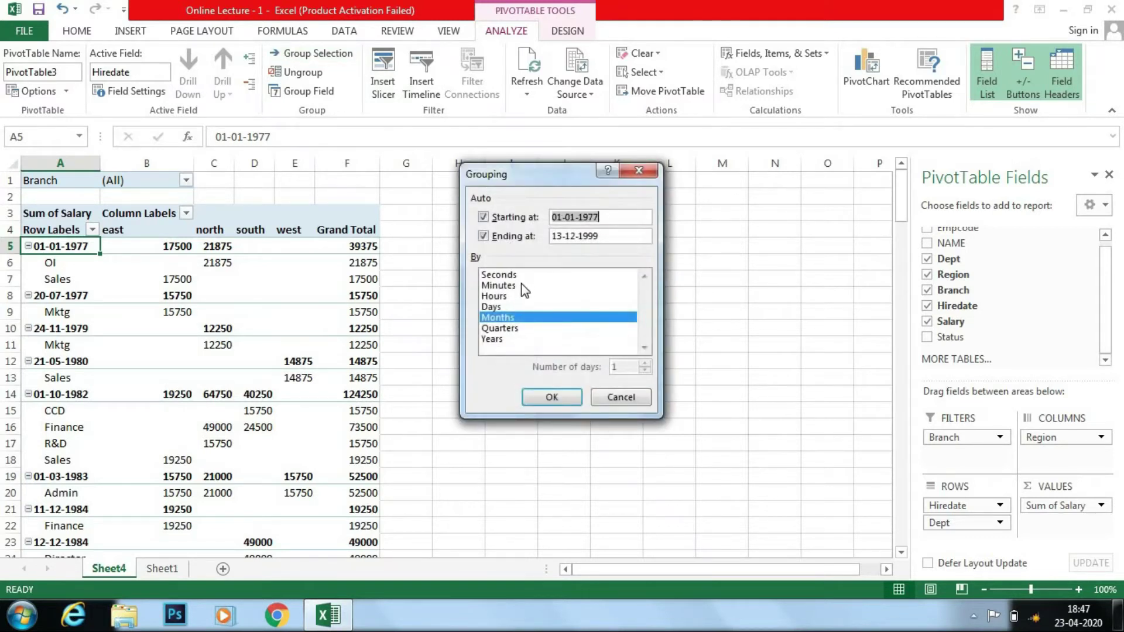
pyautogui.click(524, 339)
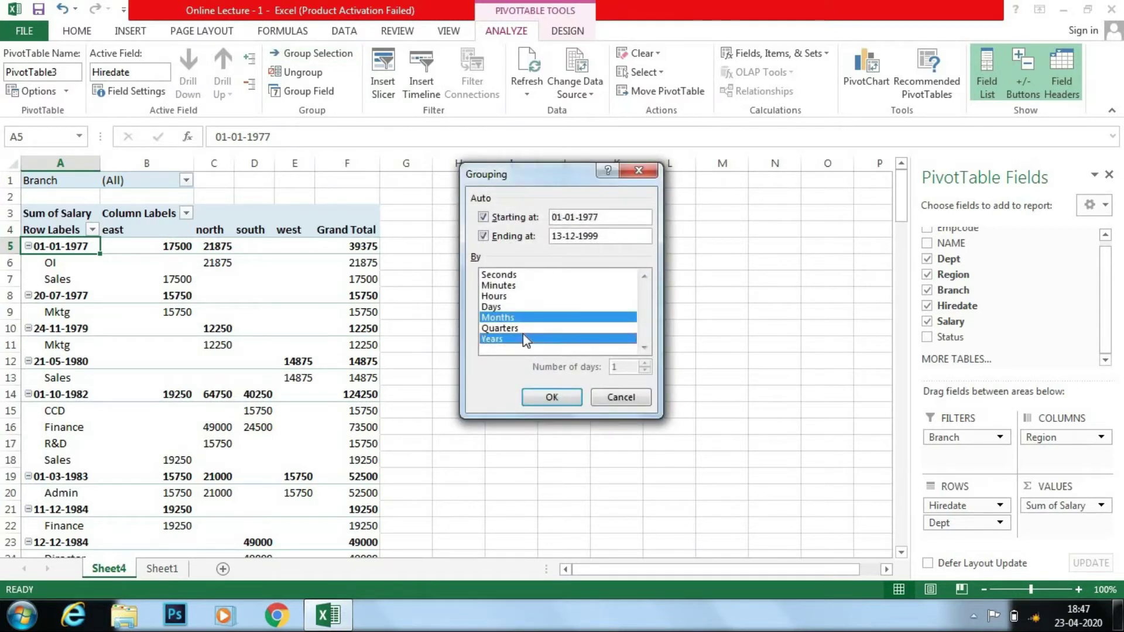
pyautogui.click(524, 321)
pyautogui.click(522, 336)
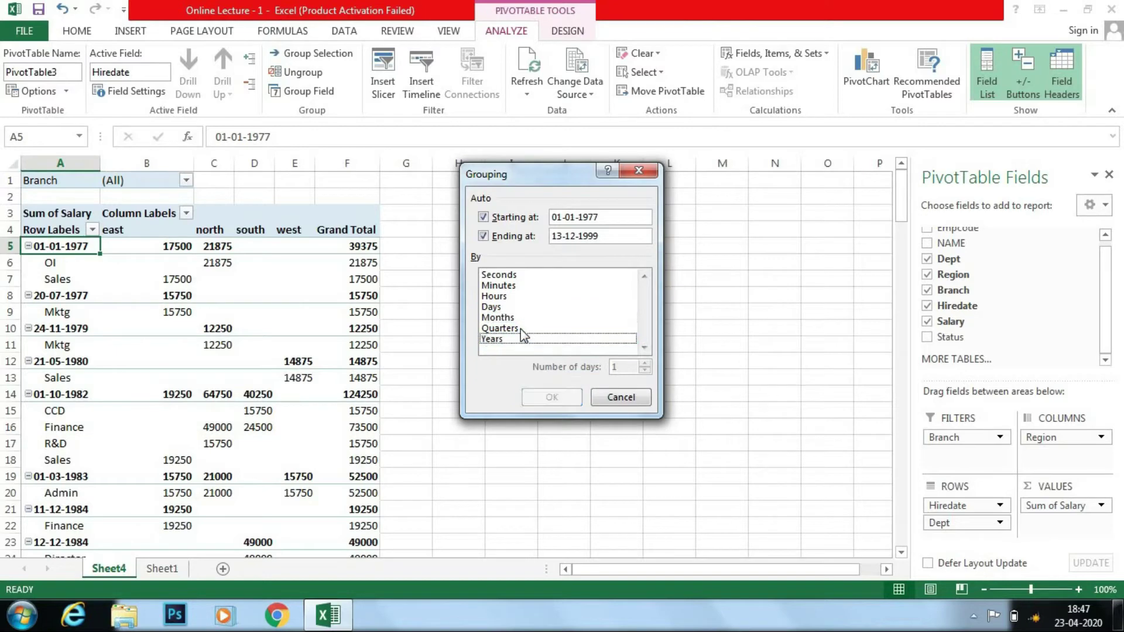
pyautogui.click(498, 317)
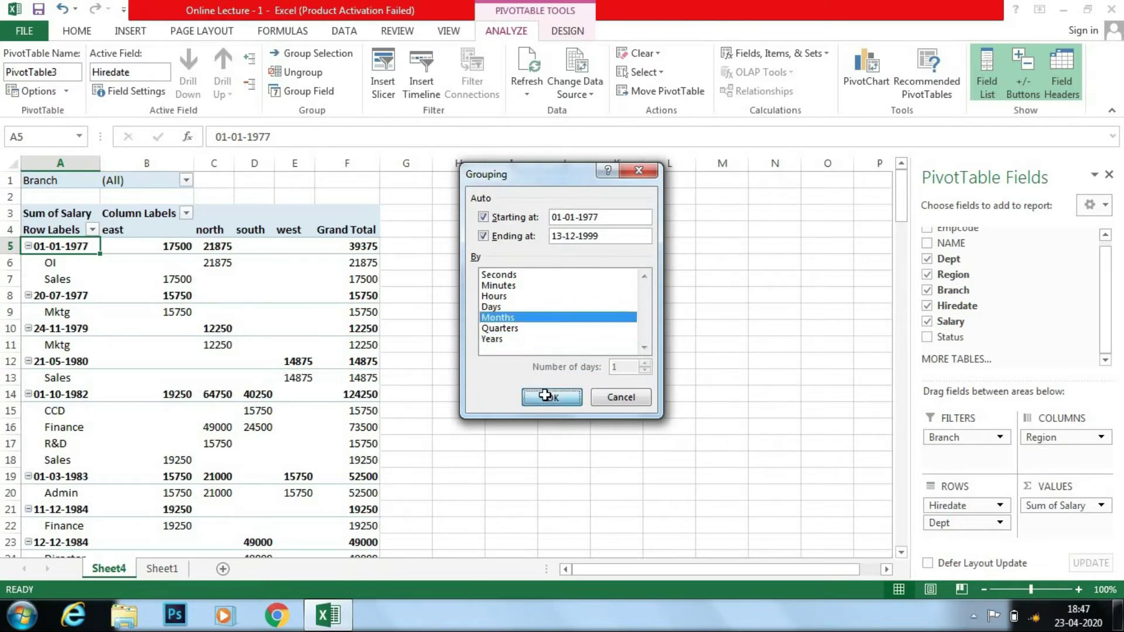
pyautogui.click(552, 397)
pyautogui.scroll(-1, 89, 319)
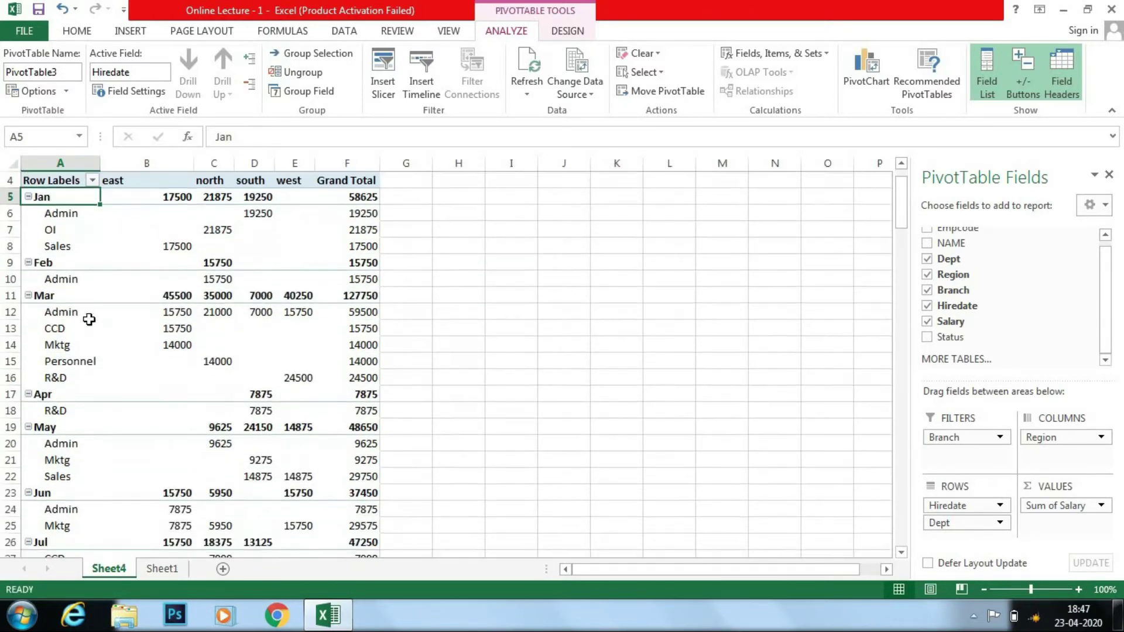
pyautogui.scroll(-1, 94, 328)
pyautogui.scroll(-1, 103, 333)
pyautogui.scroll(-1, 103, 333)
pyautogui.scroll(-1, 103, 333)
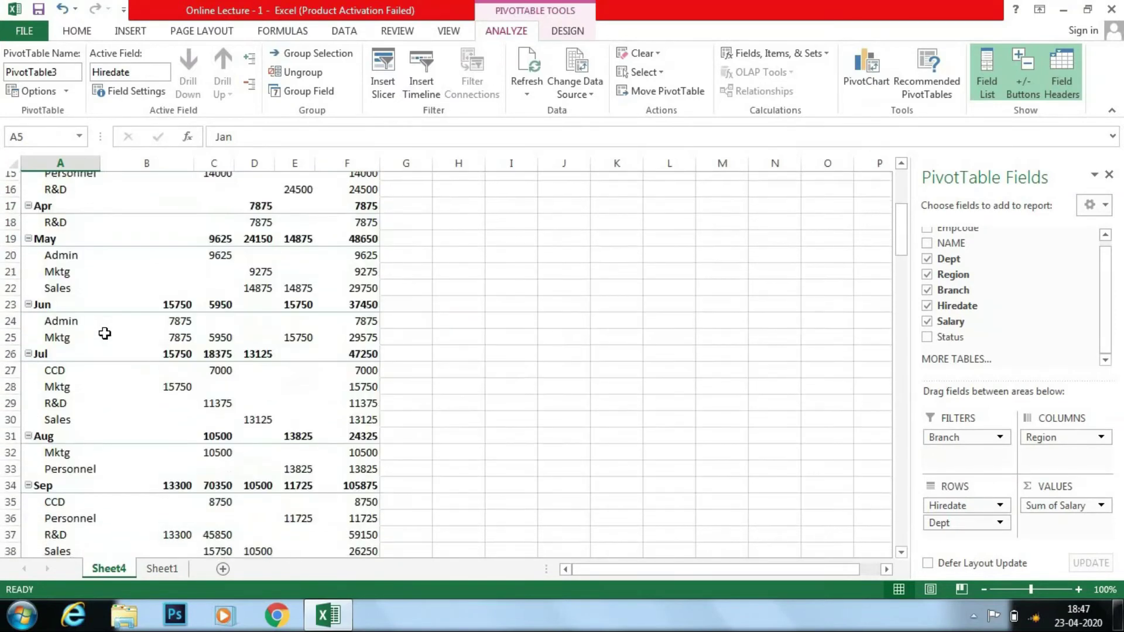
pyautogui.scroll(-2, 105, 333)
pyautogui.scroll(-1, 104, 333)
pyautogui.scroll(-3, 103, 330)
pyautogui.scroll(-3, 105, 332)
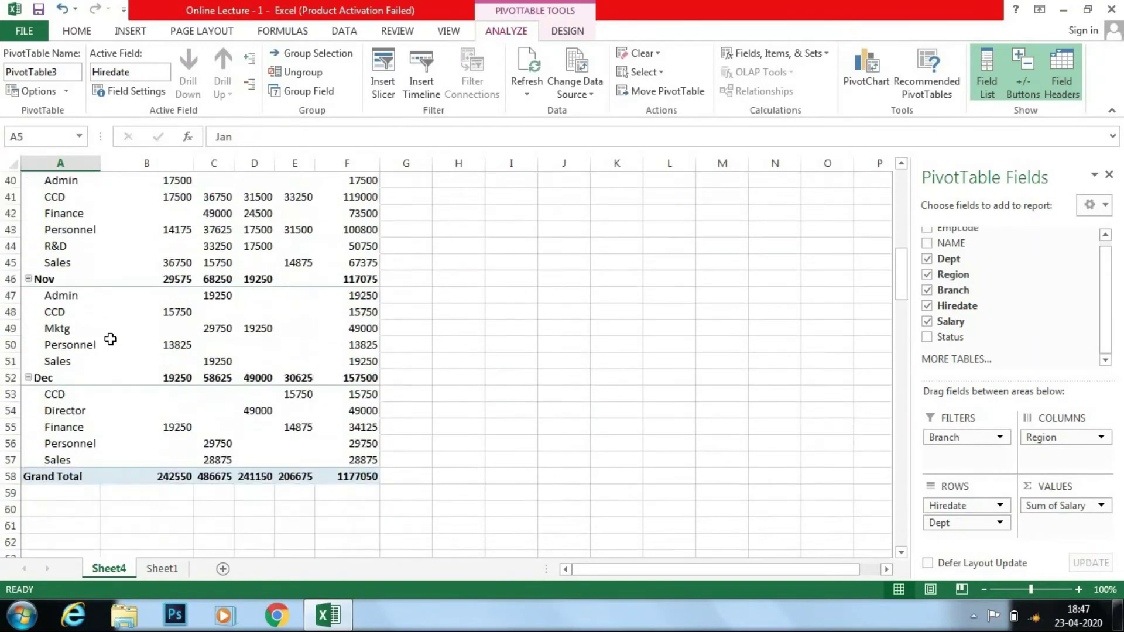
pyautogui.scroll(-1, 110, 334)
pyautogui.scroll(4, 112, 410)
pyautogui.scroll(6, 217, 410)
pyautogui.scroll(1, 318, 409)
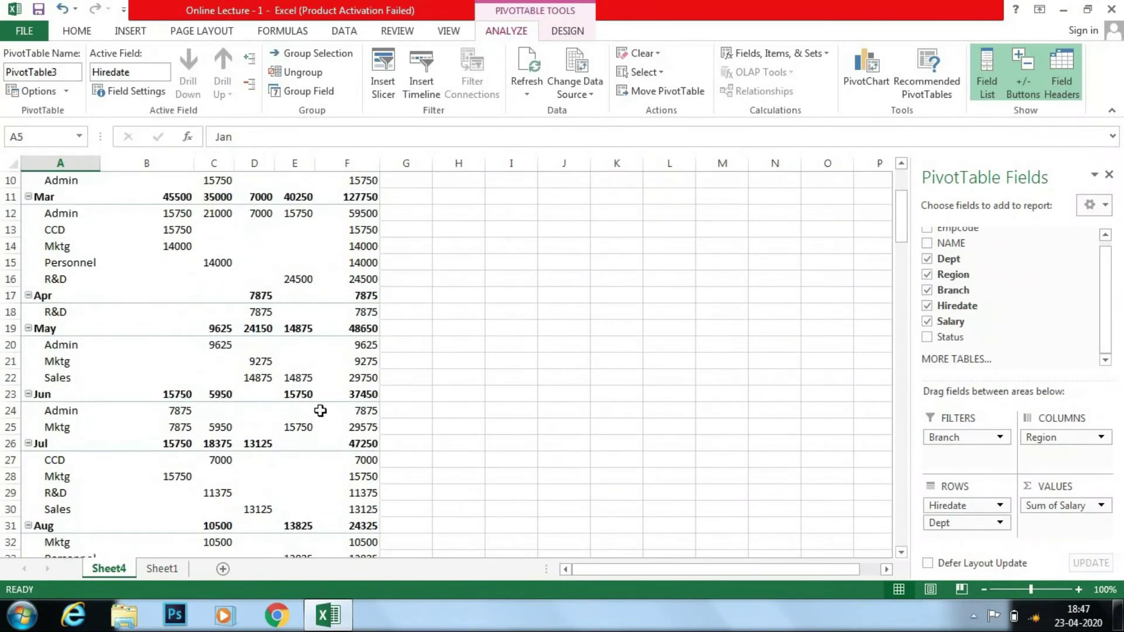
pyautogui.scroll(3, 316, 398)
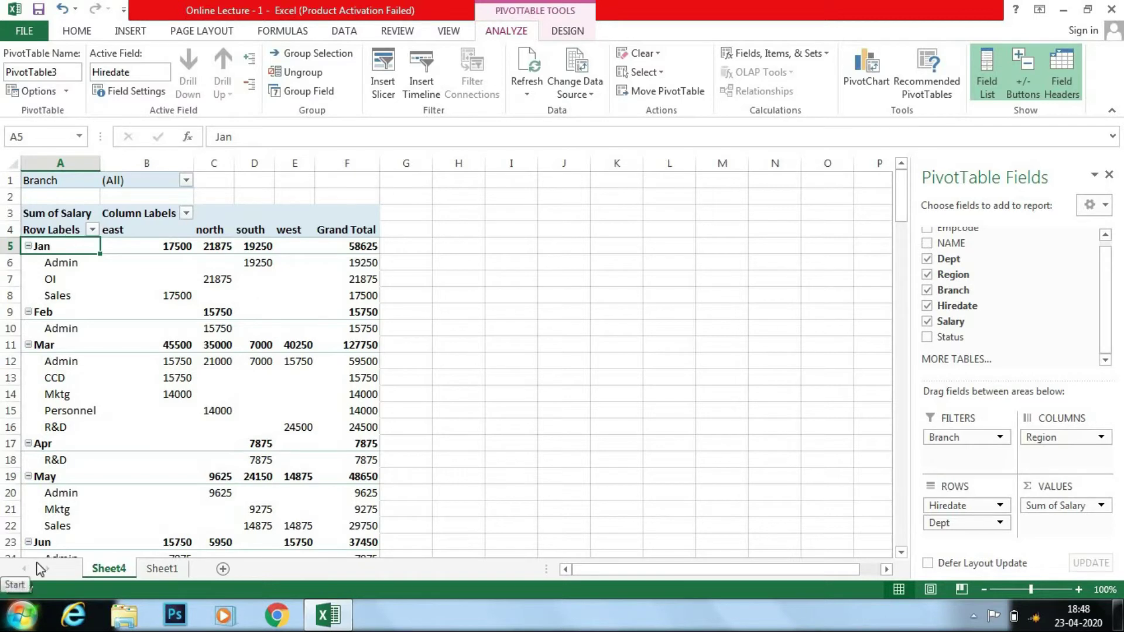
# - Regroup the hire dates by both Years and Months, e.g. 1977 Jan at 39375
pyautogui.click(317, 59)
pyautogui.click(492, 339)
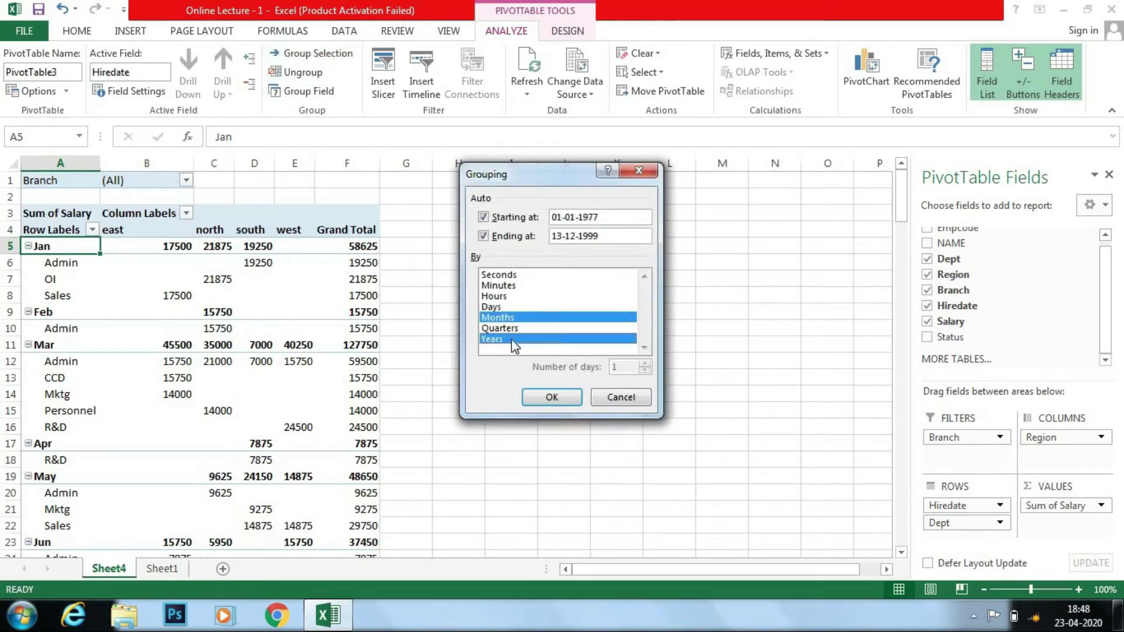
pyautogui.click(552, 397)
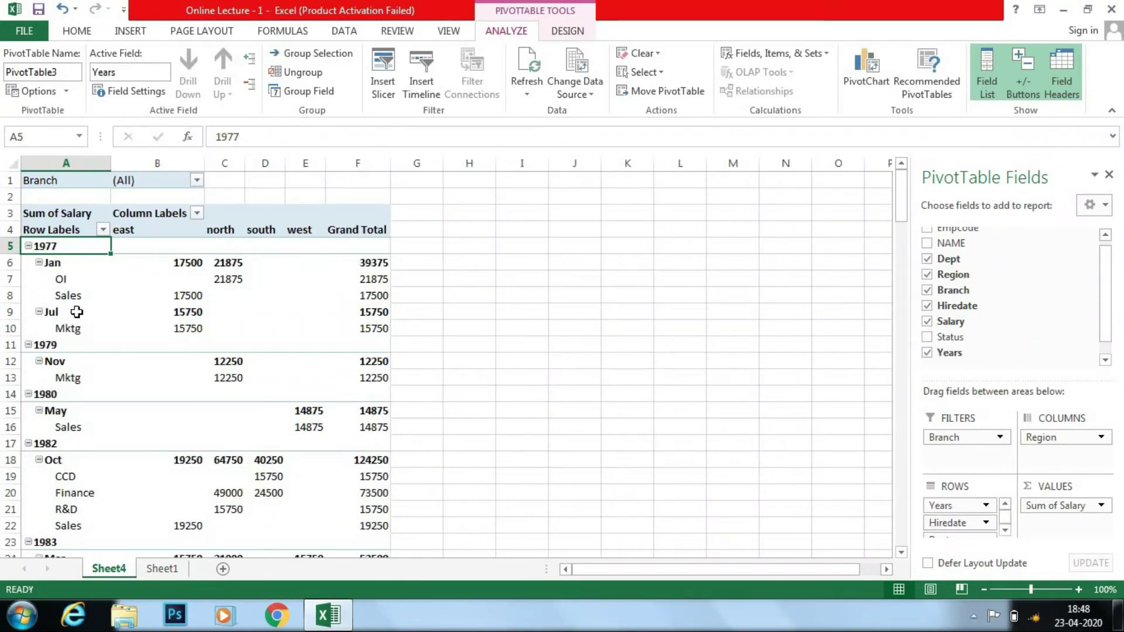
pyautogui.scroll(-1, 78, 347)
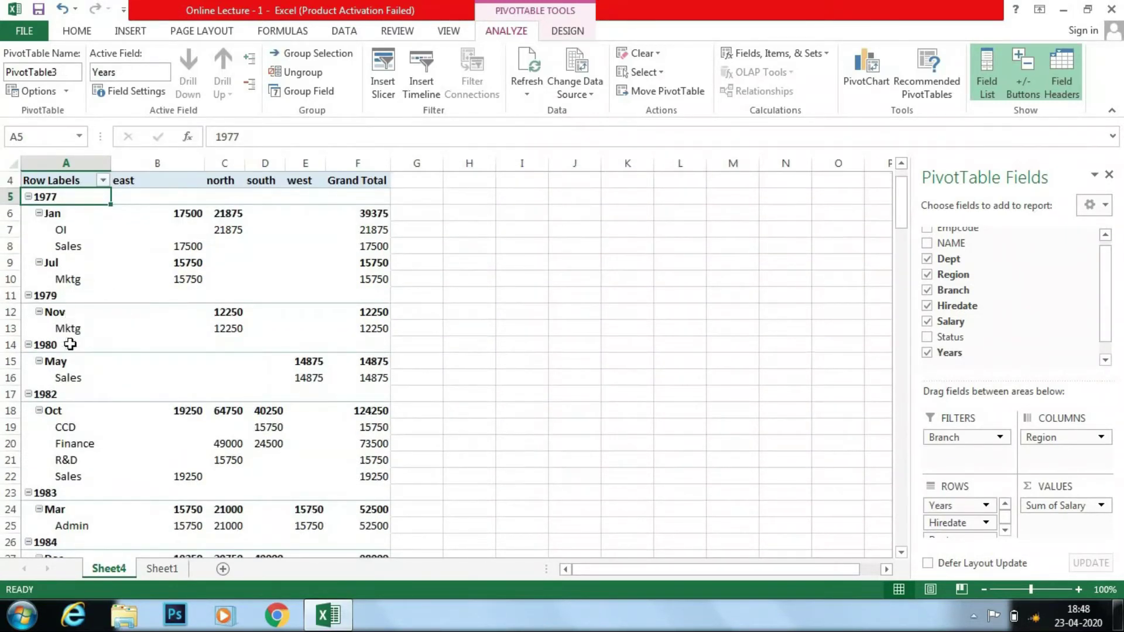
pyautogui.scroll(1, 73, 374)
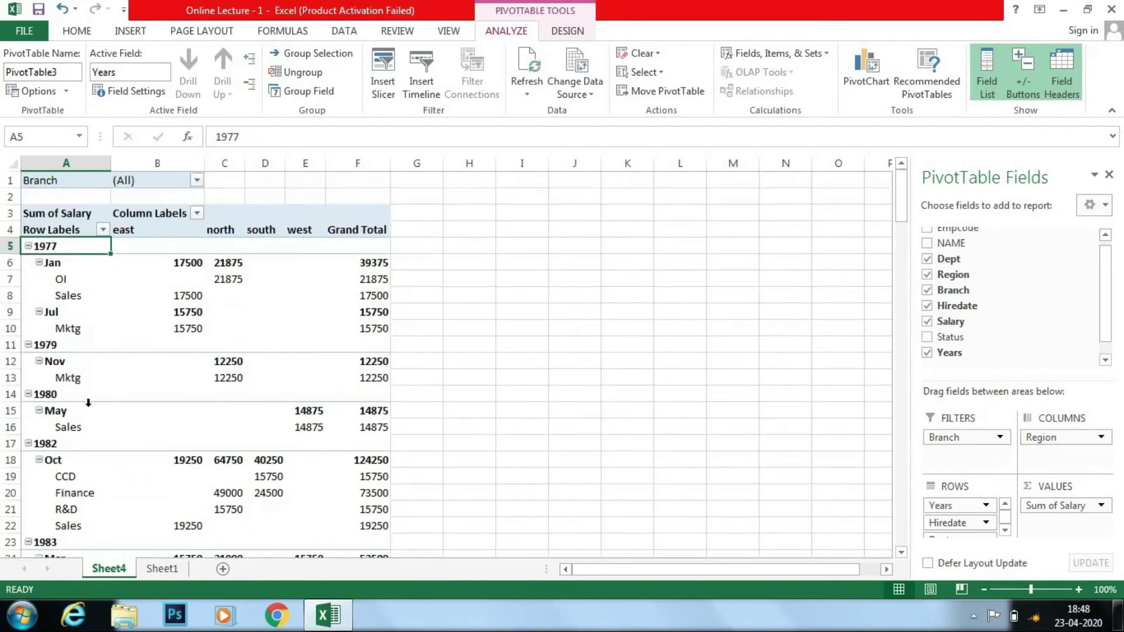
pyautogui.scroll(-4, 79, 392)
pyautogui.scroll(-3, 87, 404)
pyautogui.scroll(6, 90, 410)
pyautogui.scroll(1, 93, 404)
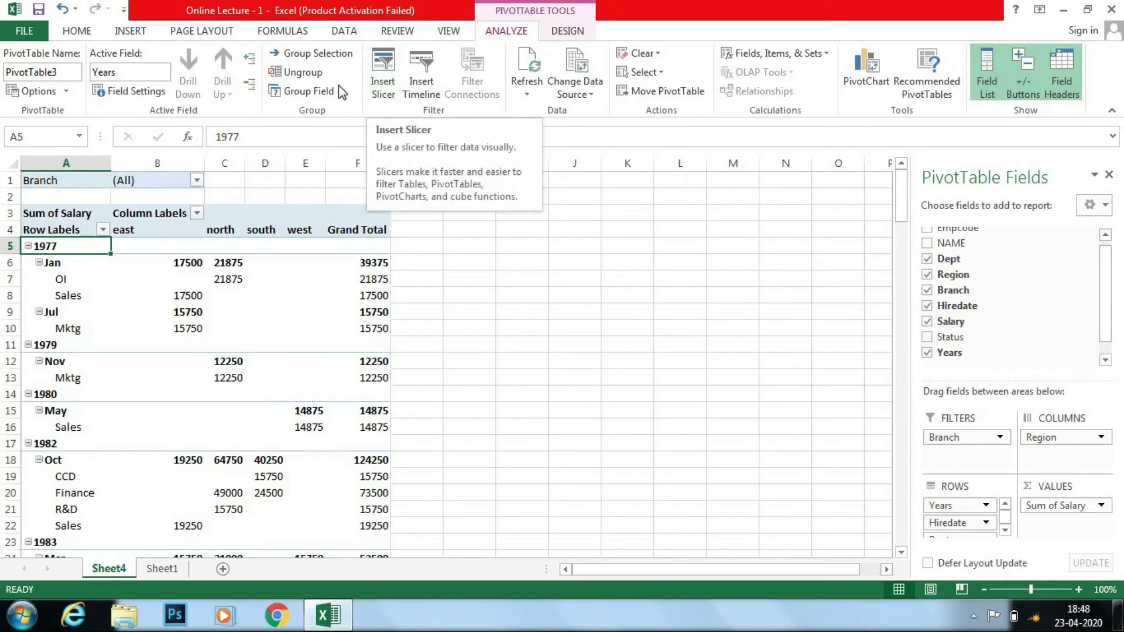
# - Ungroup the hire dates and drag Hiredate out of the pivot's row fields
pyautogui.click(324, 80)
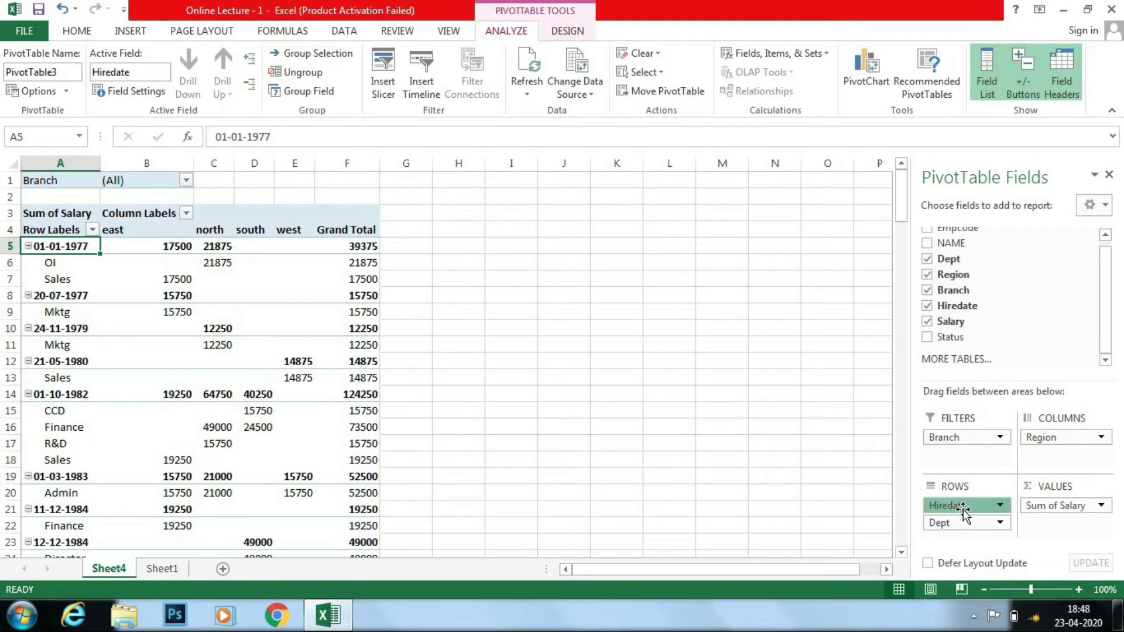
pyautogui.moveTo(963, 505); pyautogui.dragTo(725, 358)
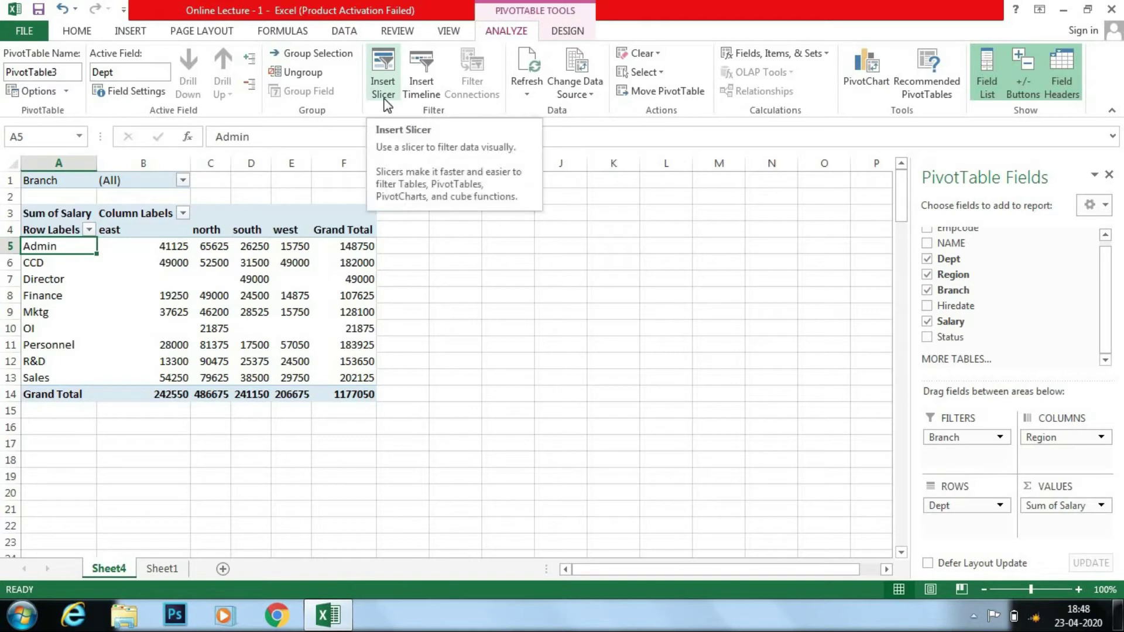
pyautogui.moveTo(937, 437); pyautogui.dragTo(236, 188)
# - Insert a Branch slicer, move it up beside the pivot table and widen it
pyautogui.click(382, 96)
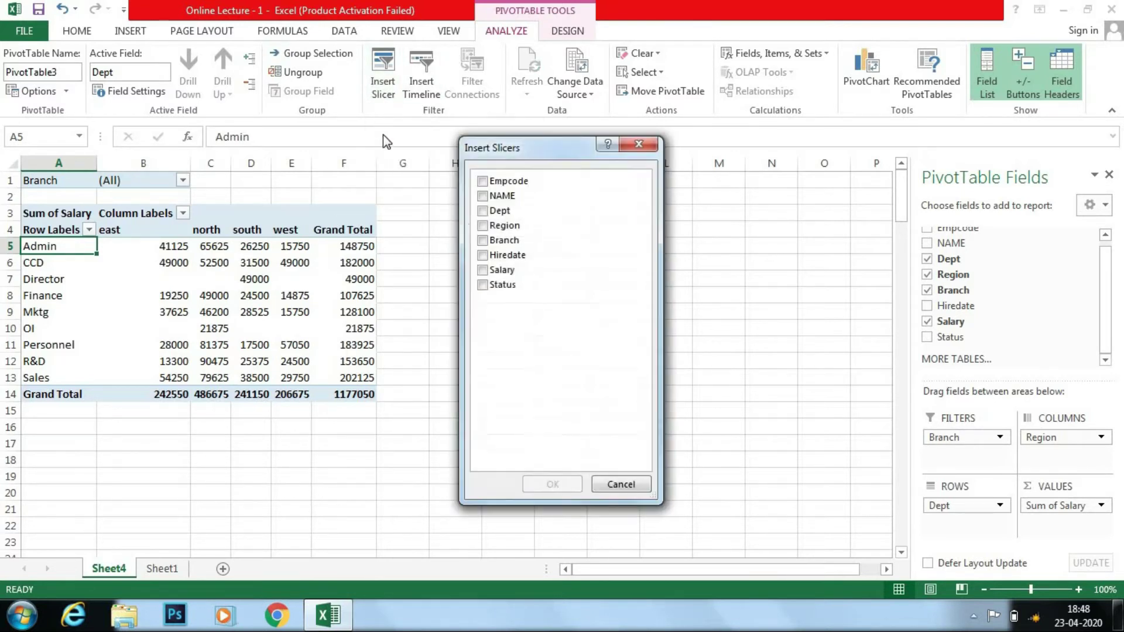
pyautogui.click(483, 241)
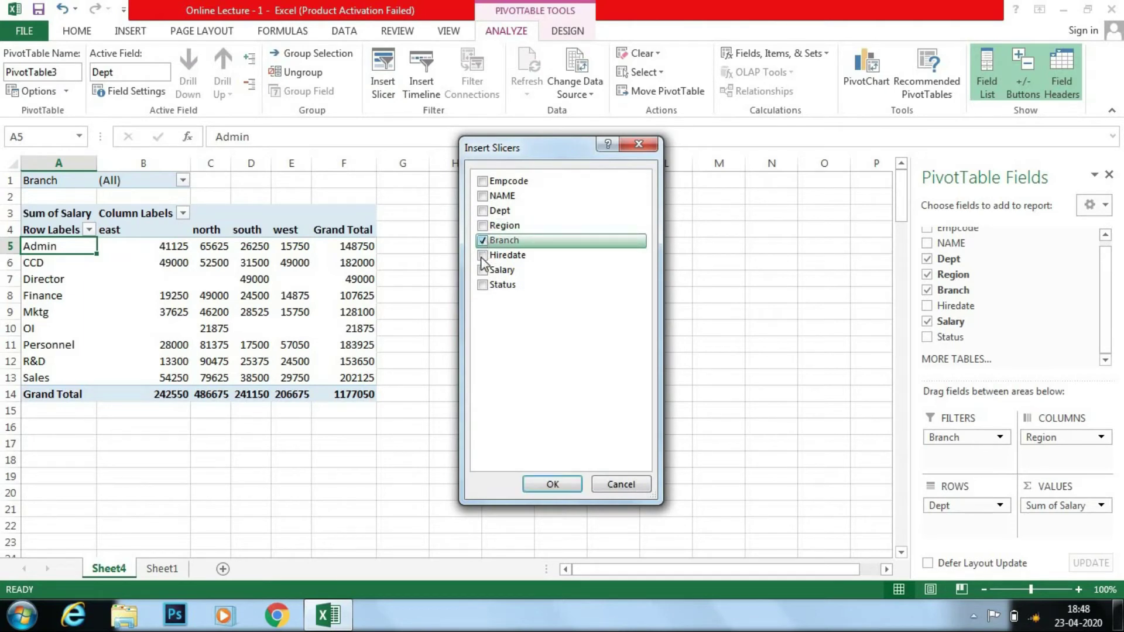
pyautogui.click(560, 489)
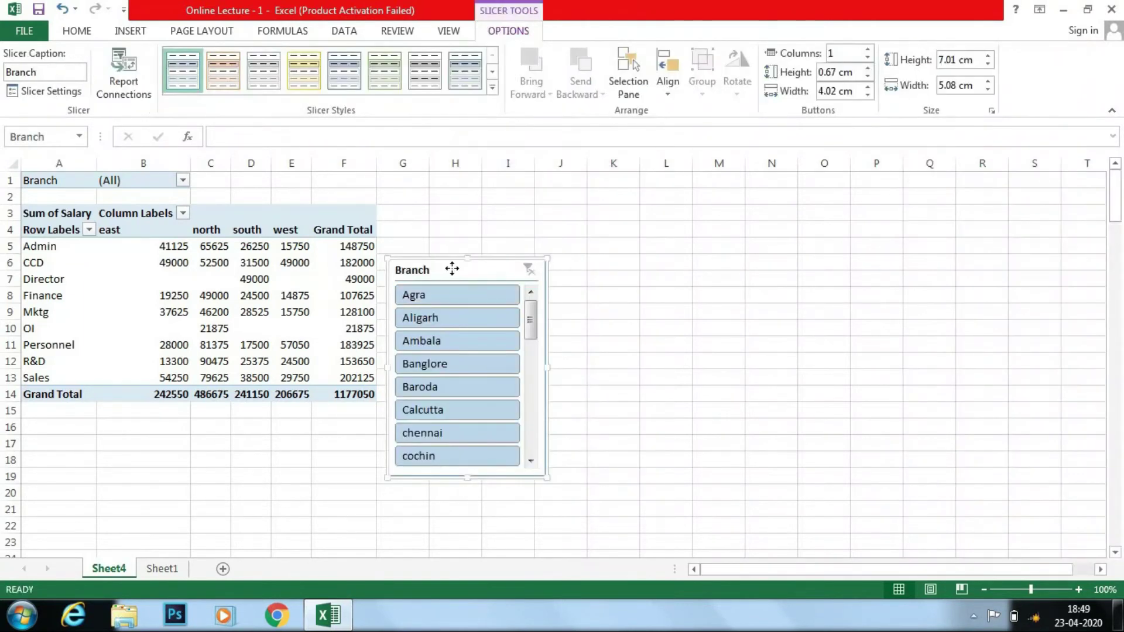
pyautogui.moveTo(451, 269); pyautogui.dragTo(584, 190)
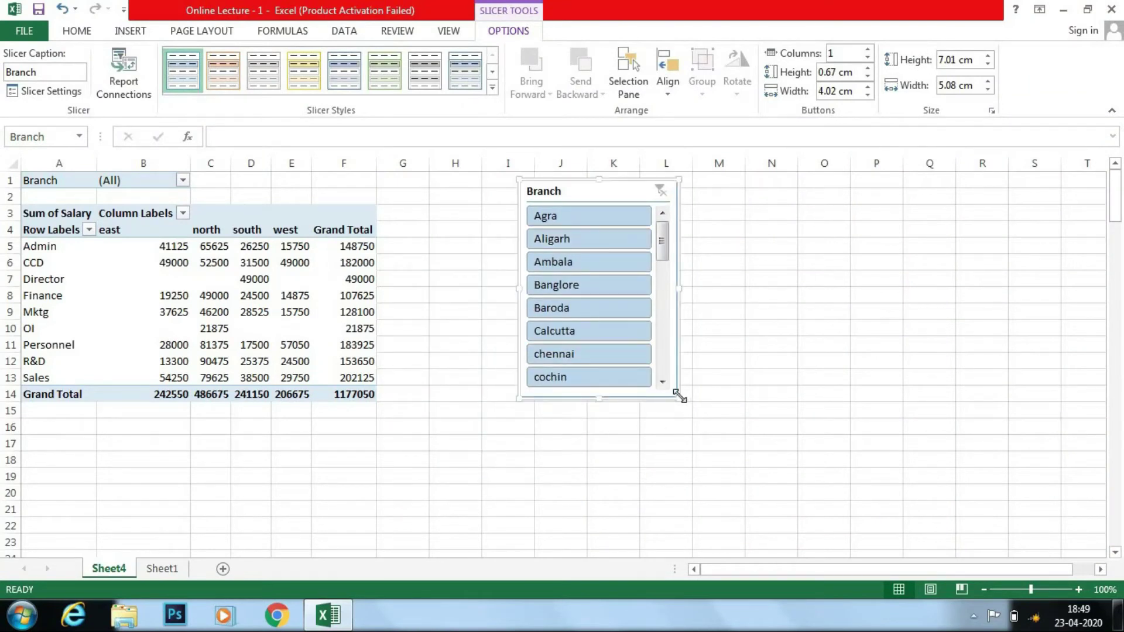
pyautogui.moveTo(679, 398); pyautogui.dragTo(770, 404)
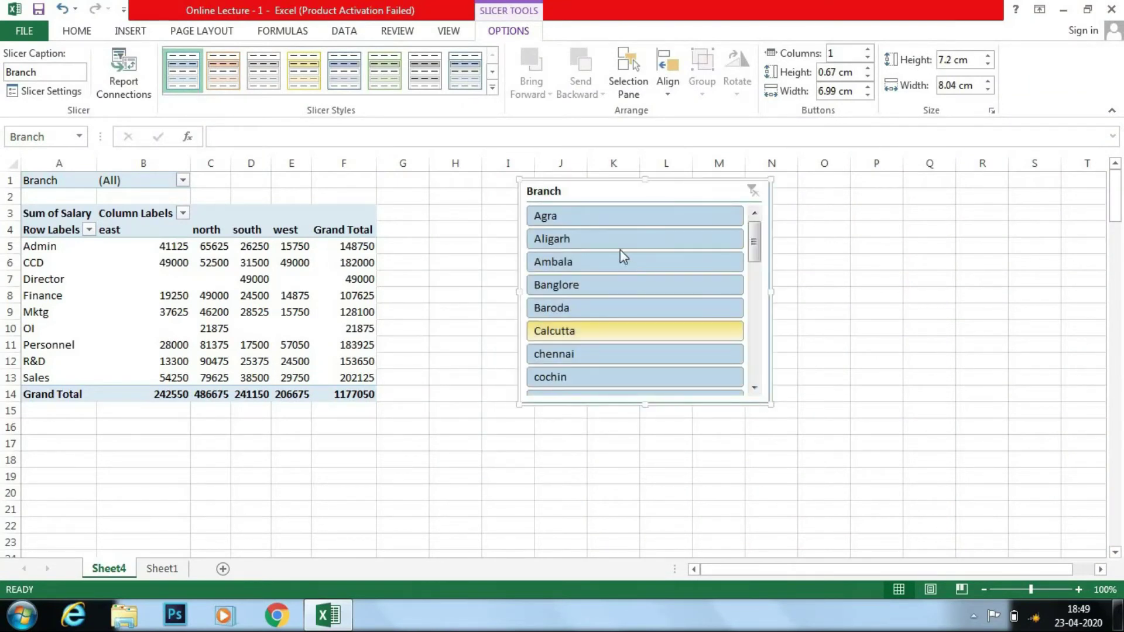
pyautogui.scroll(-1, 615, 272)
pyautogui.scroll(-3, 622, 297)
pyautogui.scroll(-1, 627, 310)
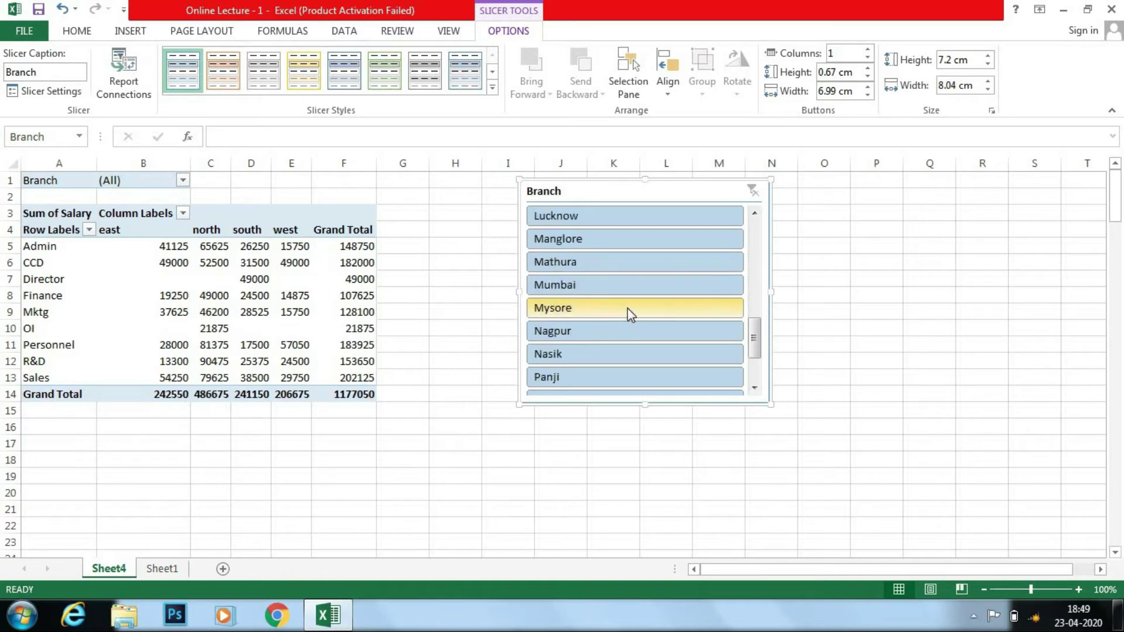
pyautogui.scroll(1, 626, 308)
pyautogui.scroll(2, 627, 309)
pyautogui.scroll(3, 626, 309)
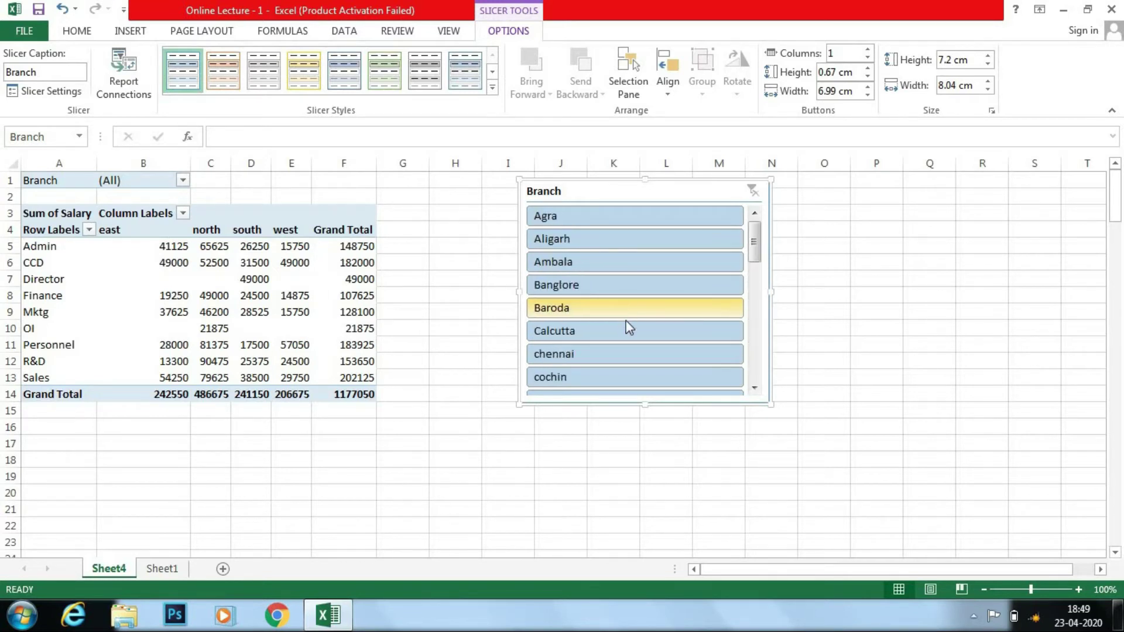
# - Filter the pivot by Baroda, Banglore, Lucknow, Pune, Nagpur, then Mysore branches
pyautogui.click(594, 314)
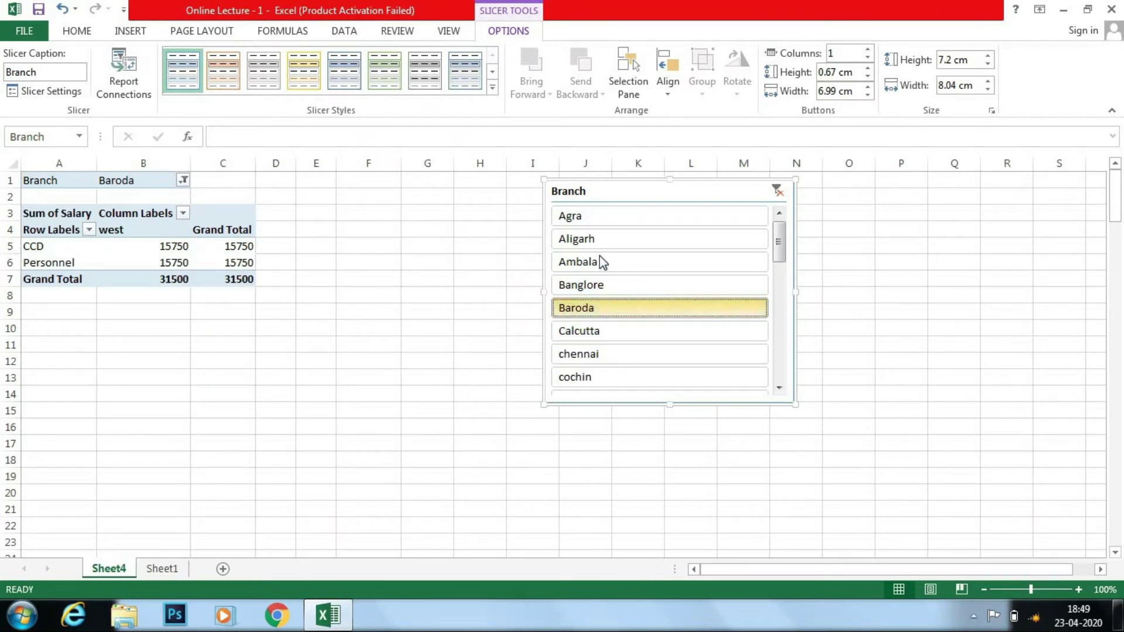
pyautogui.click(606, 290)
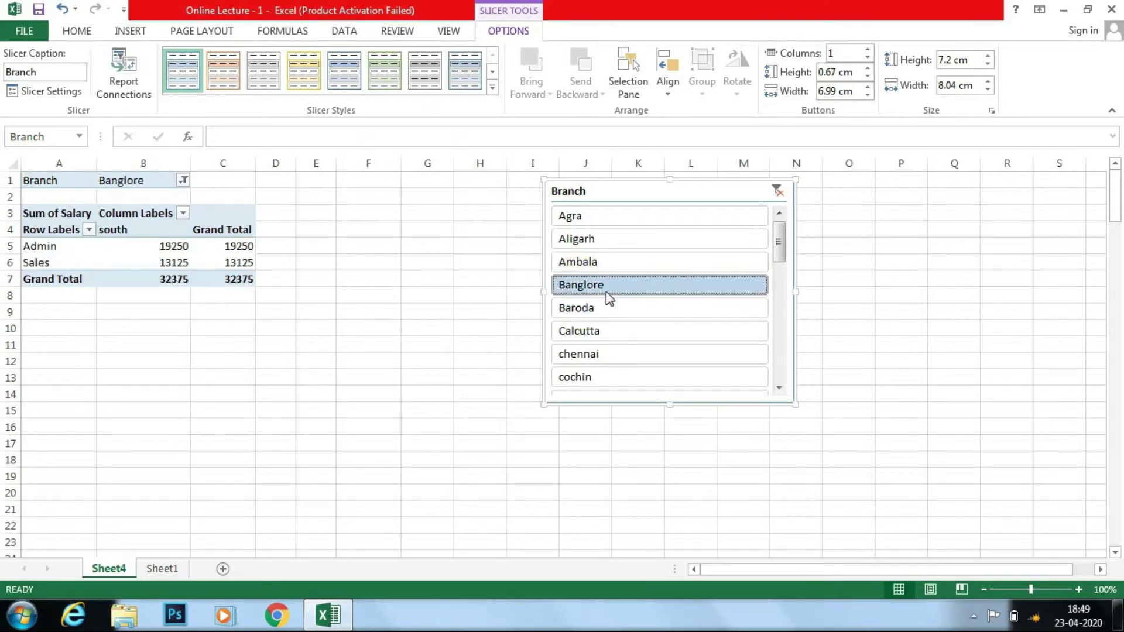
pyautogui.scroll(-3, 792, 312)
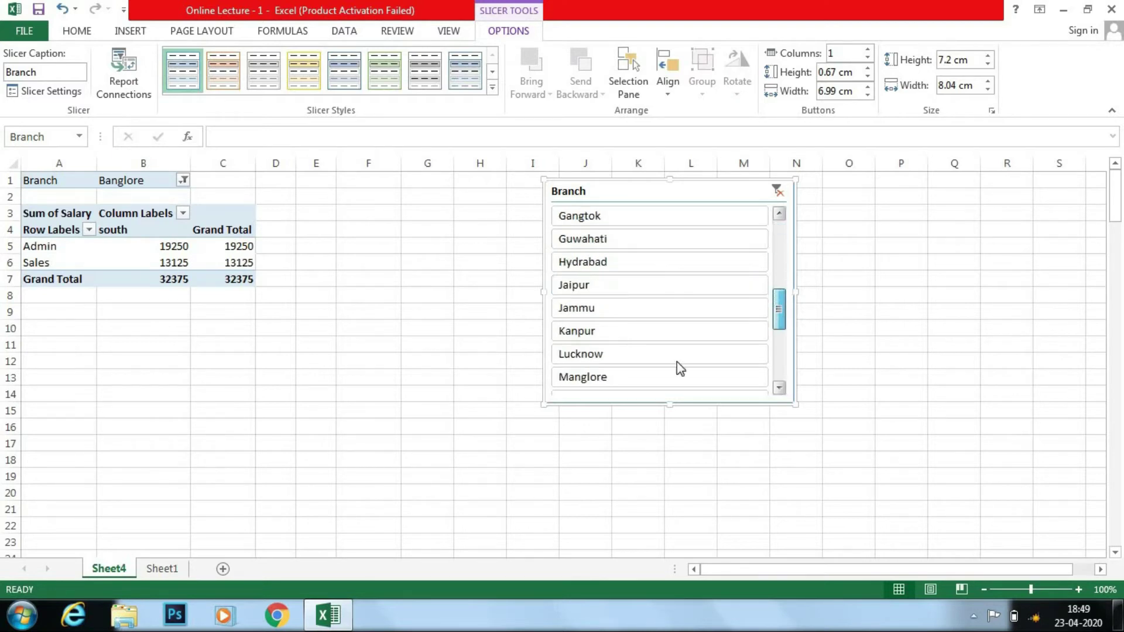
pyautogui.click(677, 360)
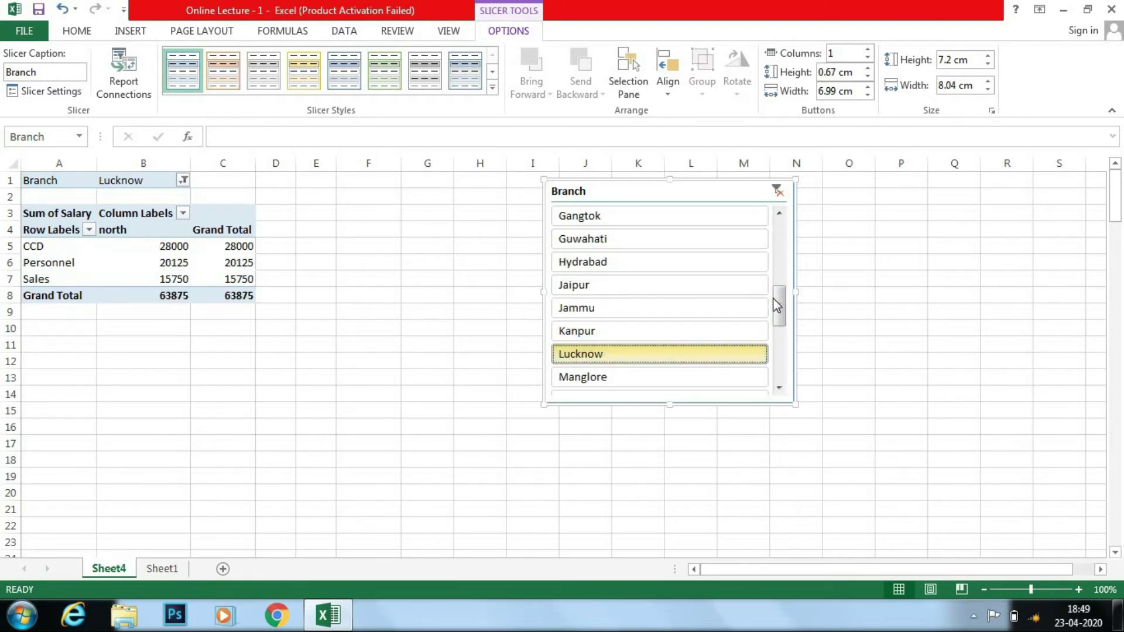
pyautogui.moveTo(778, 301); pyautogui.dragTo(685, 356)
pyautogui.click(685, 356)
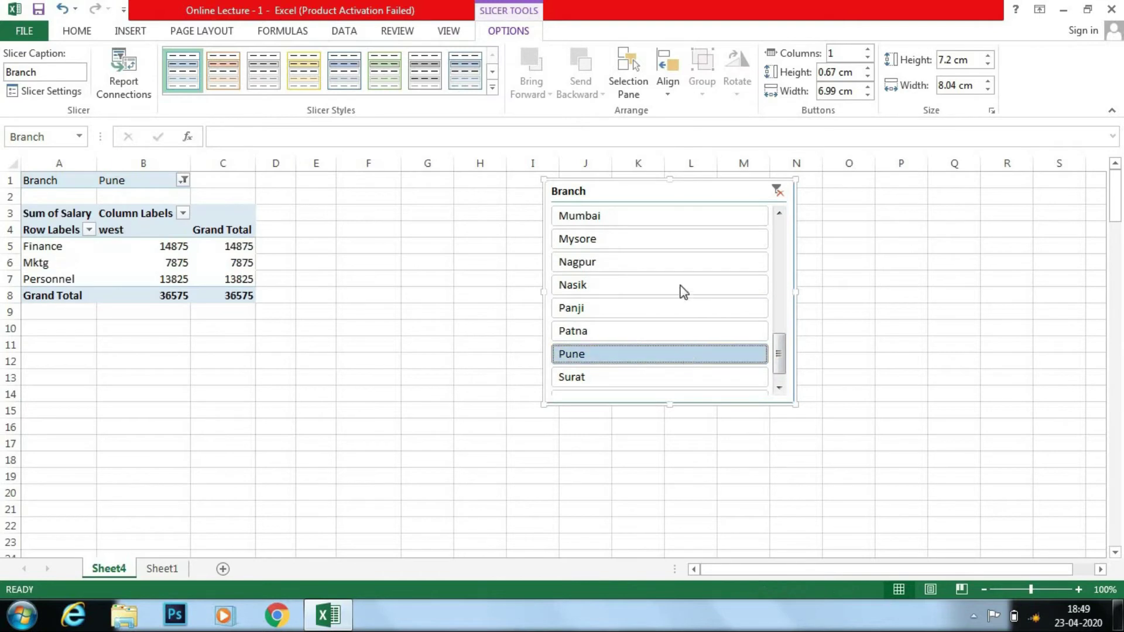
pyautogui.click(682, 268)
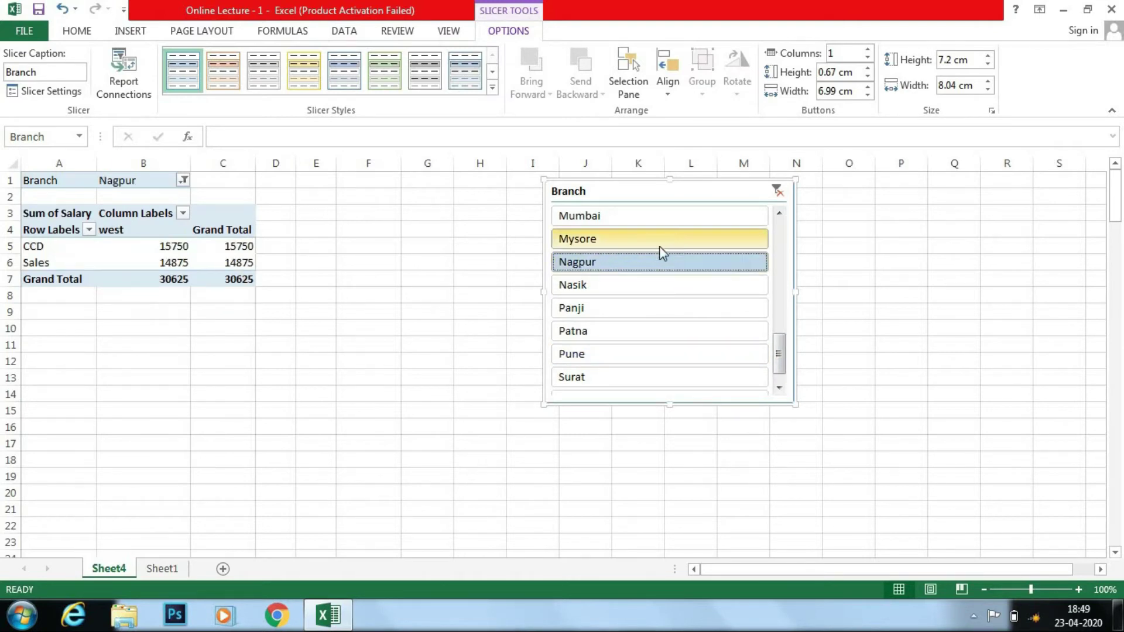
pyautogui.click(659, 241)
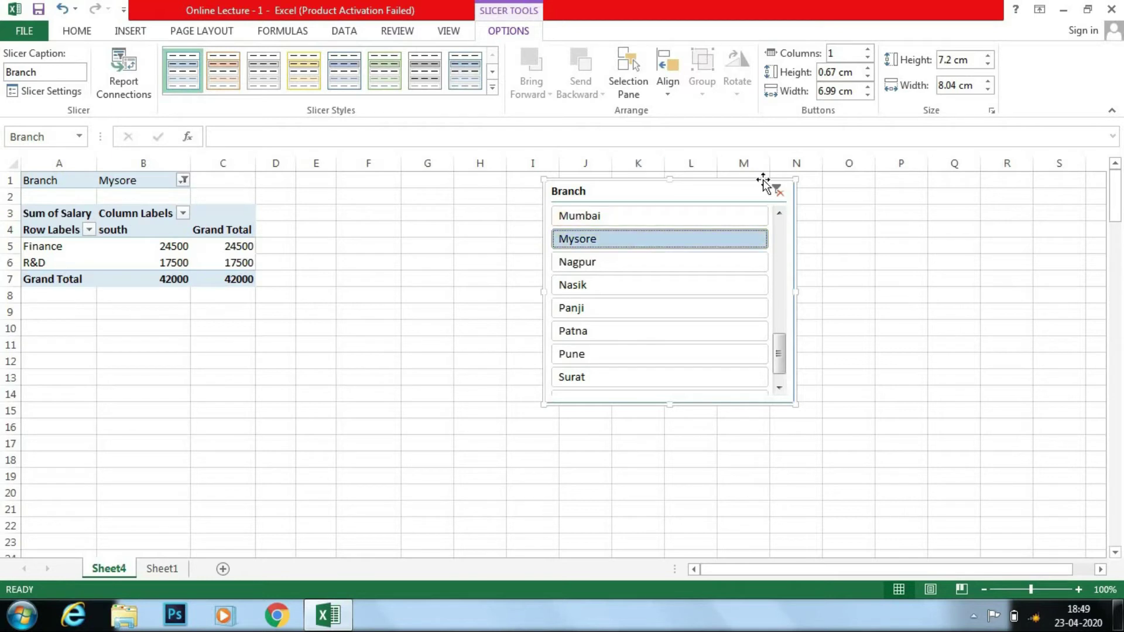
# - Clear the branch filter, shrink the Branch slicer and move it below the pivot table
pyautogui.click(781, 191)
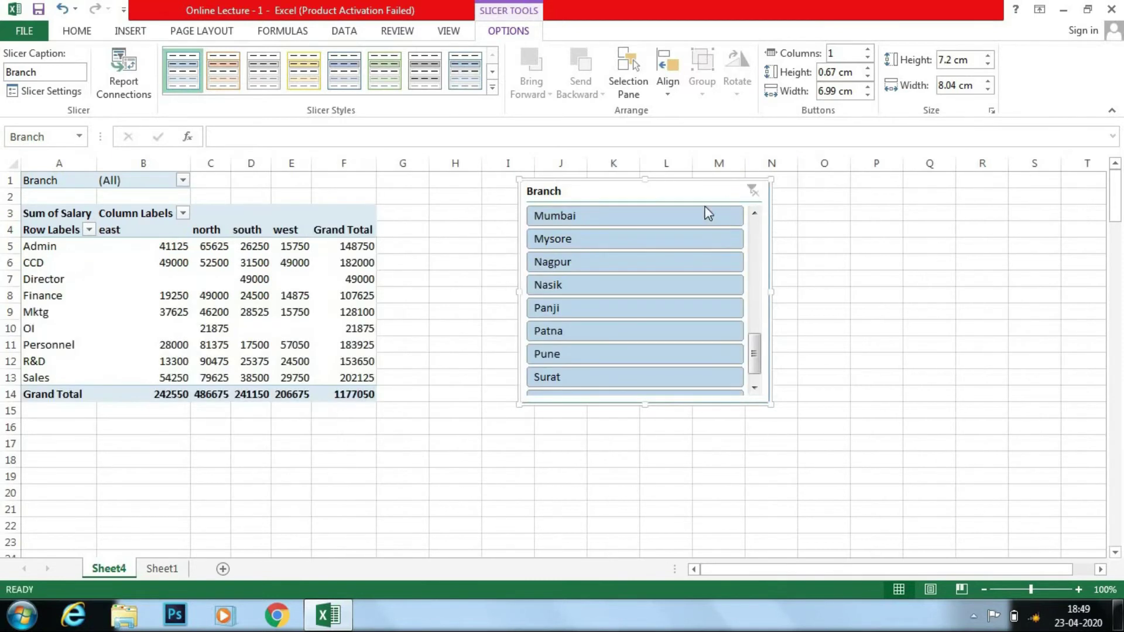
pyautogui.moveTo(610, 206); pyautogui.dragTo(493, 220)
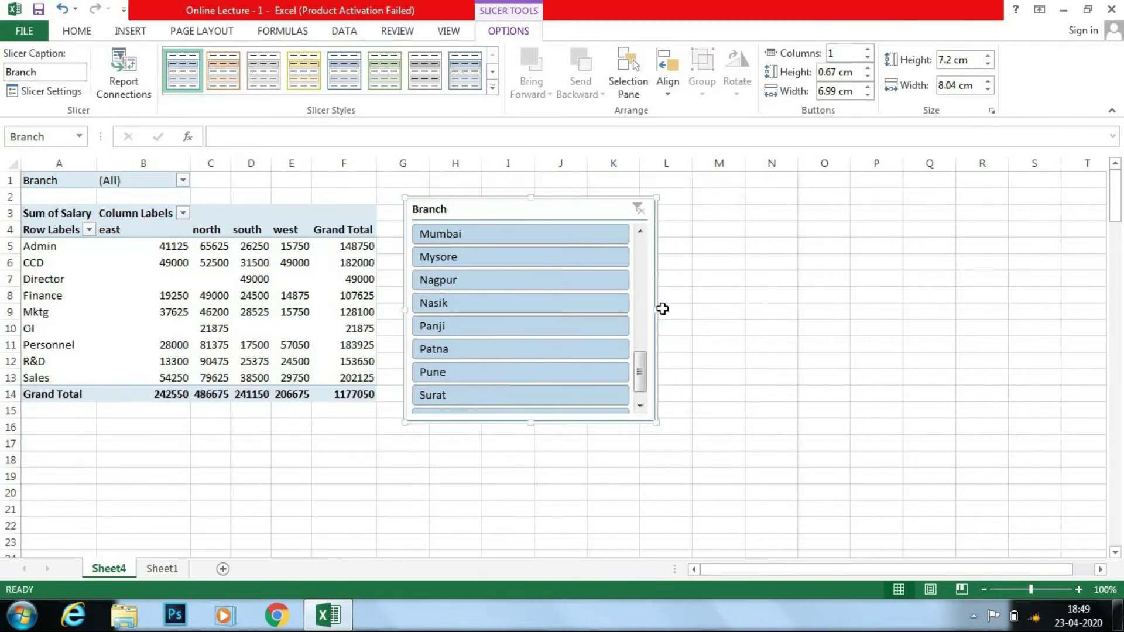
pyautogui.moveTo(642, 308); pyautogui.dragTo(524, 256)
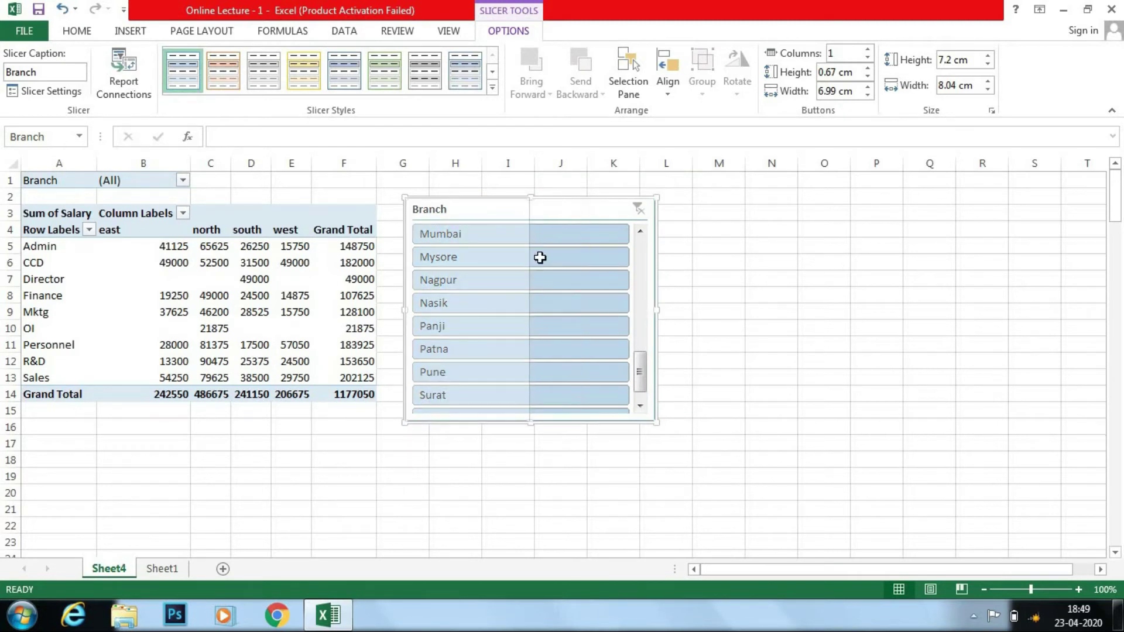
pyautogui.moveTo(521, 197); pyautogui.dragTo(515, 307)
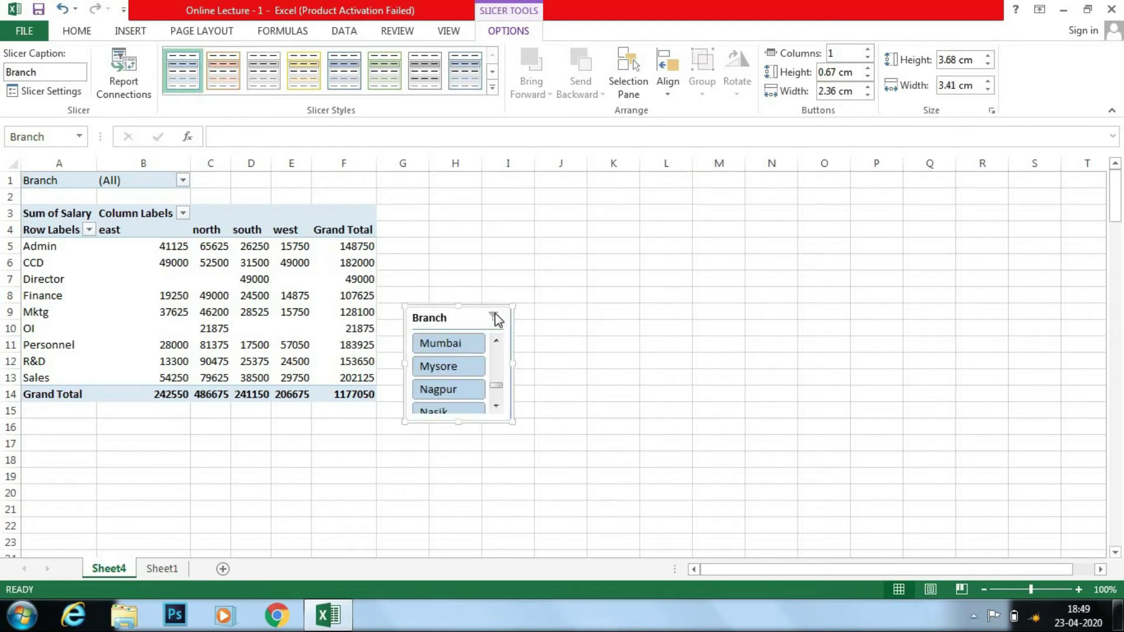
pyautogui.moveTo(465, 344)
pyautogui.mouseDown()
pyautogui.moveTo(198, 455)
pyautogui.moveTo(123, 465)
pyautogui.moveTo(368, 432)
pyautogui.mouseUp()
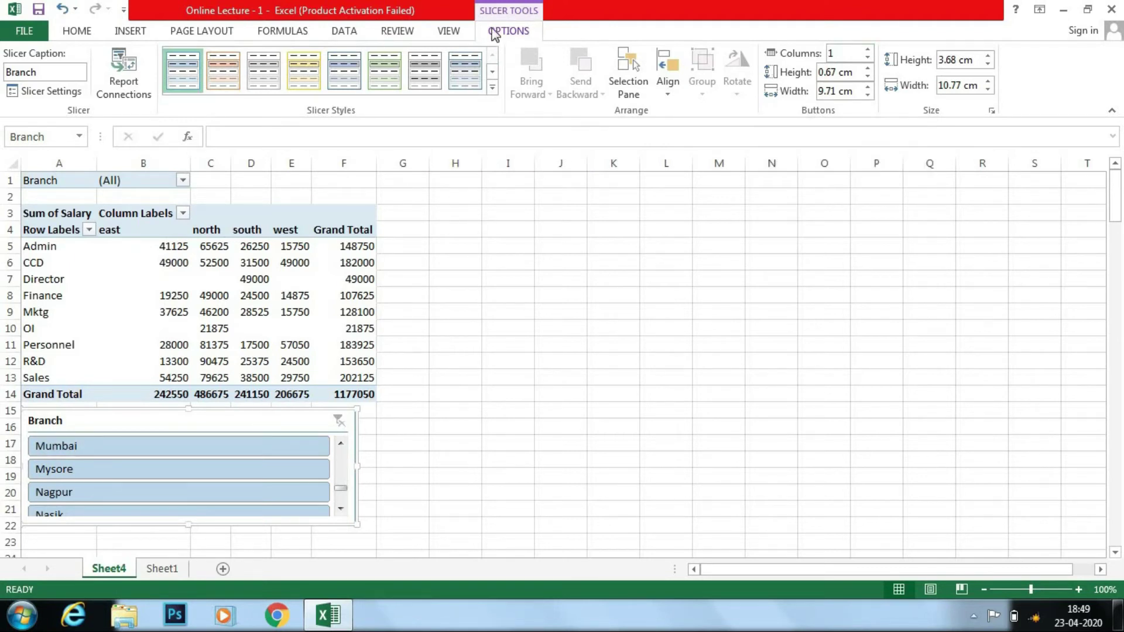
# - Lay out the Branch slicer's buttons in 3 columns
pyautogui.click(867, 51)
pyautogui.click(866, 51)
pyautogui.click(866, 51)
pyautogui.click(866, 51)
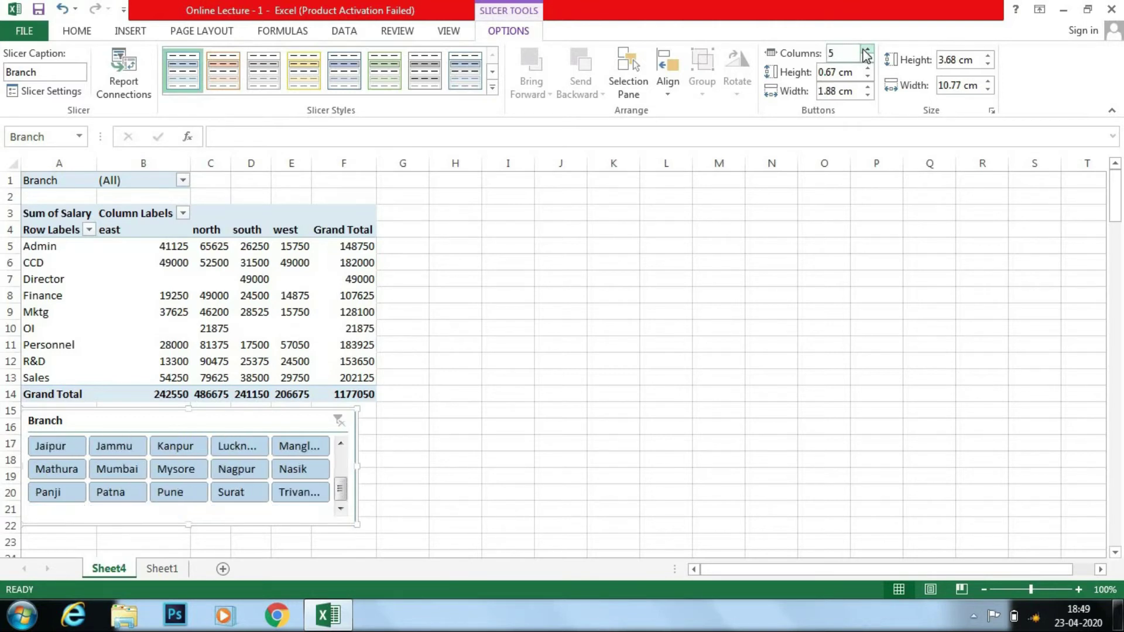
pyautogui.click(867, 51)
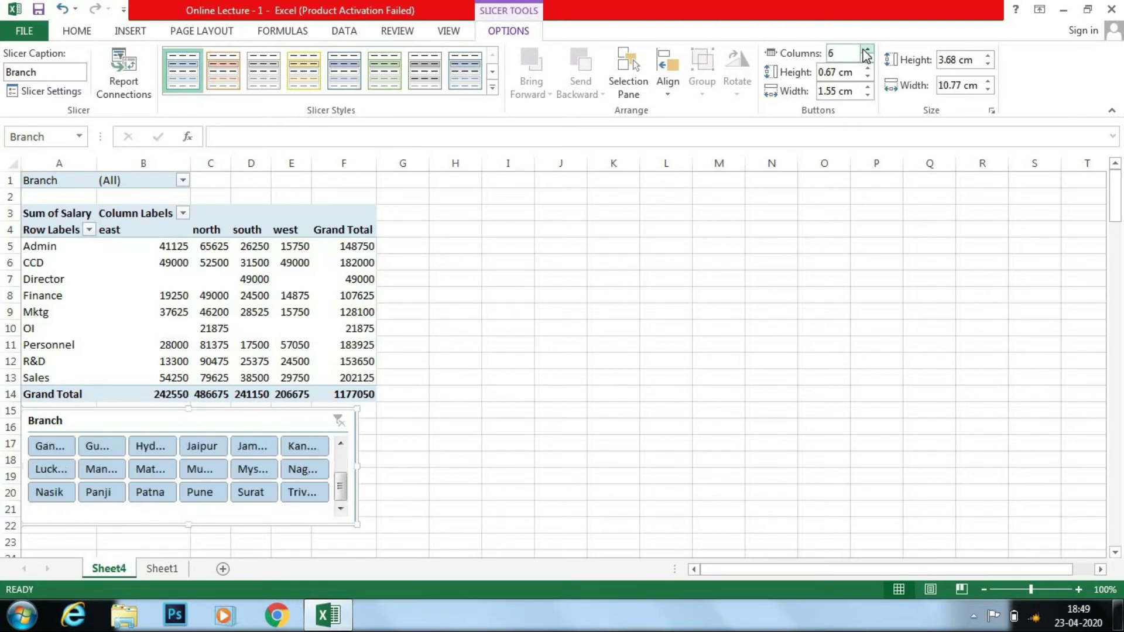
pyautogui.click(867, 60)
pyautogui.click(867, 61)
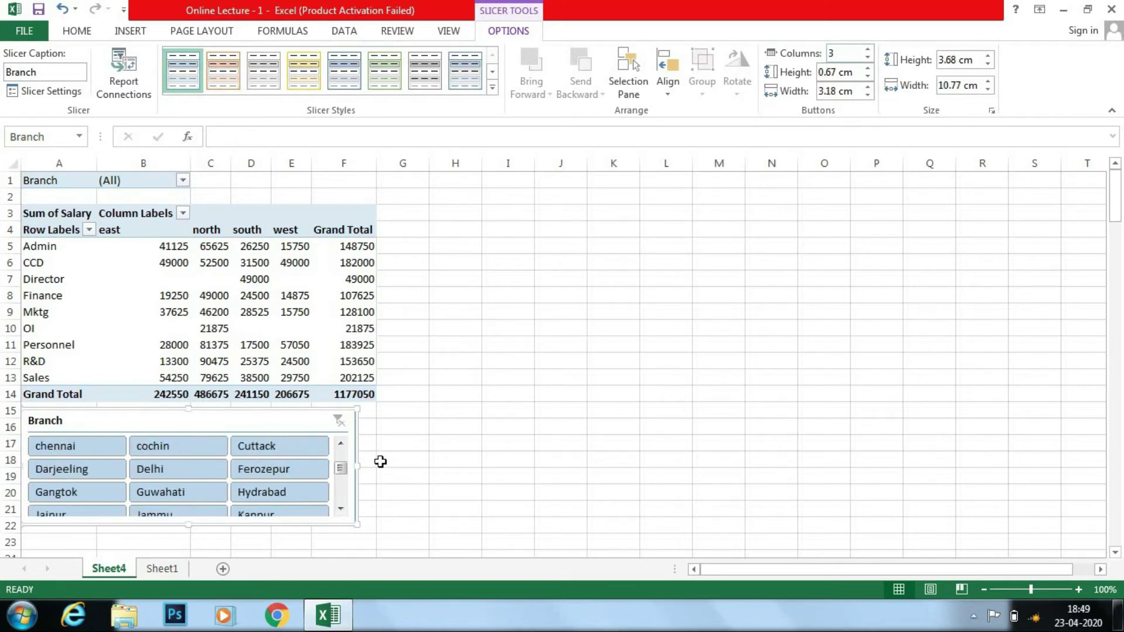
pyautogui.moveTo(342, 471); pyautogui.dragTo(342, 456)
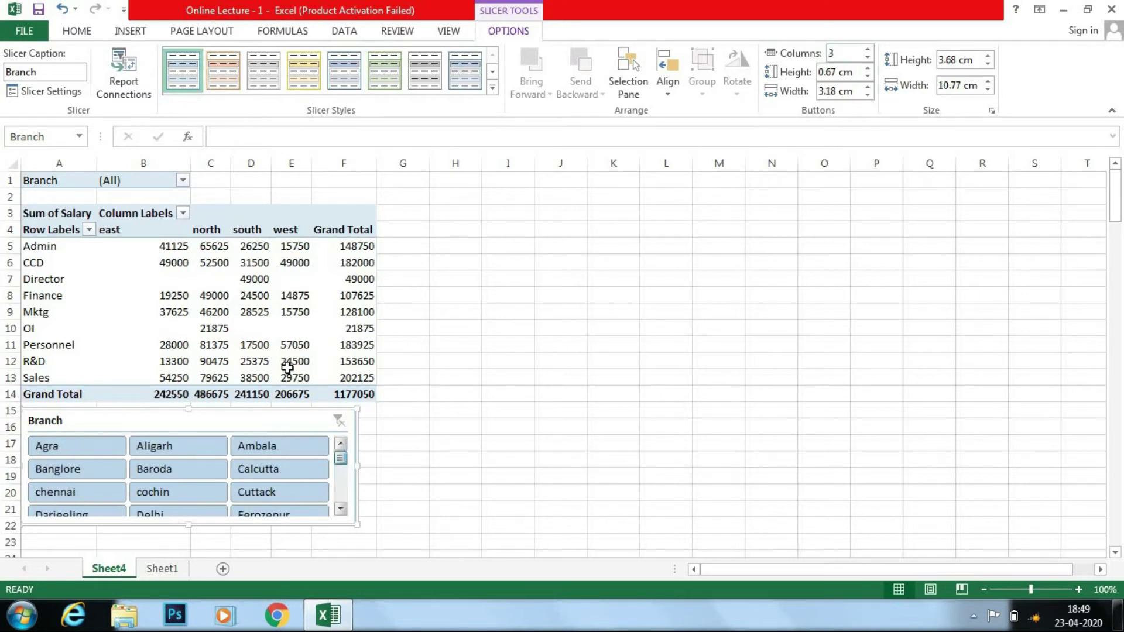
pyautogui.click(281, 334)
# - Insert a Hiredate timeline for the pivot and drag it next to the Branch slicer
pyautogui.click(502, 32)
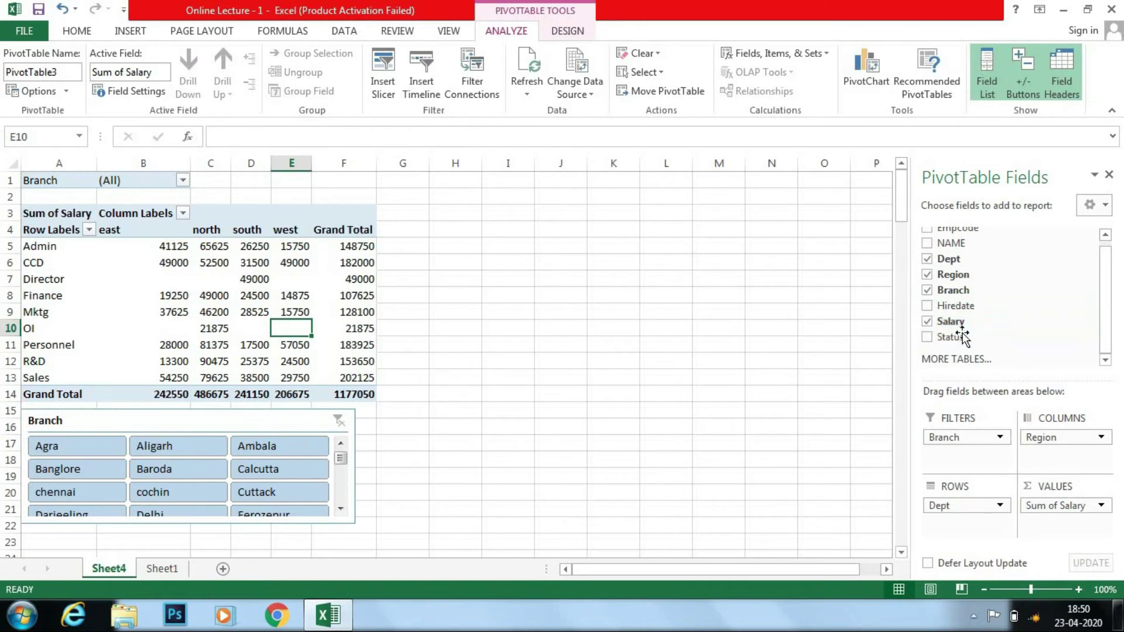
pyautogui.click(416, 77)
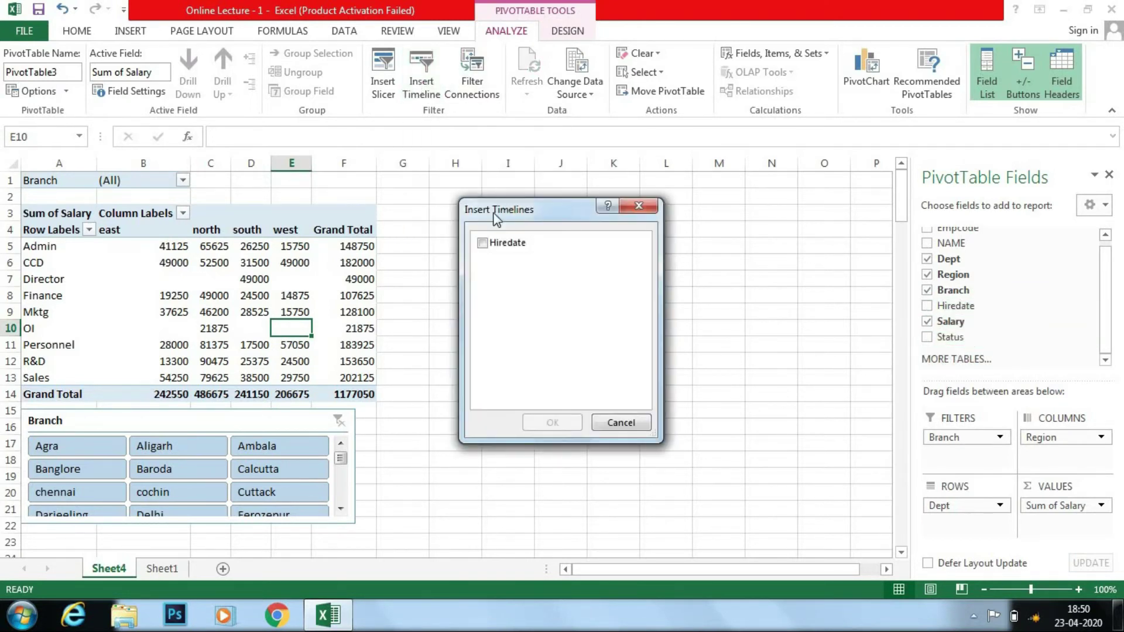
pyautogui.click(483, 244)
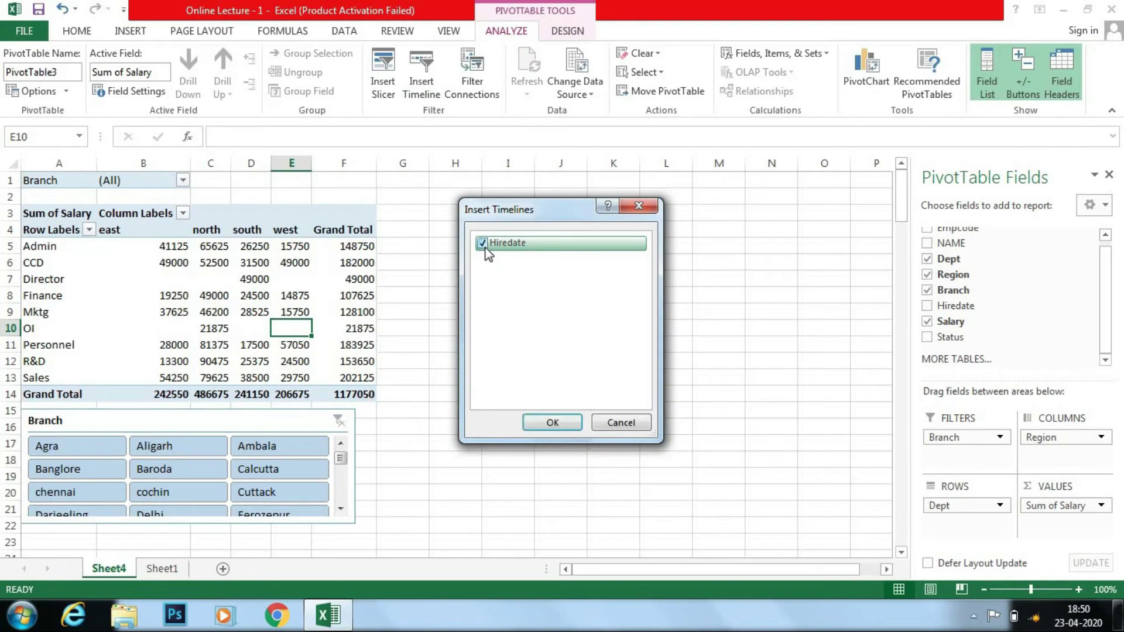
pyautogui.click(548, 417)
pyautogui.moveTo(477, 322)
pyautogui.mouseDown()
pyautogui.moveTo(593, 261)
pyautogui.moveTo(637, 322)
pyautogui.moveTo(527, 414)
pyautogui.mouseUp()
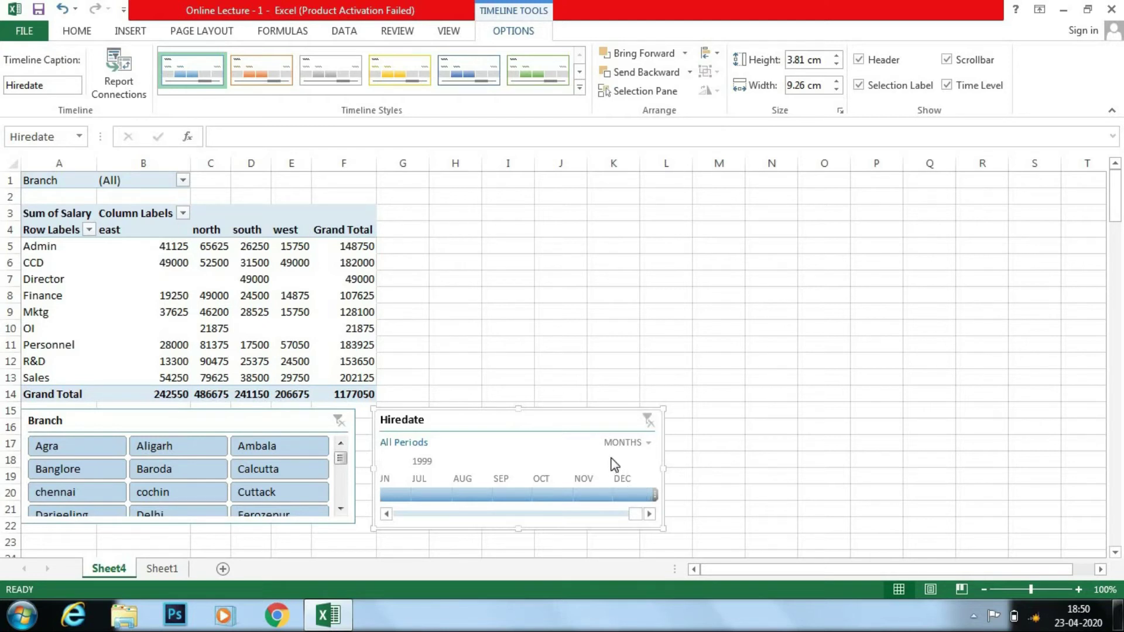
# - Switch the timeline to Years and filter the pivot to hires in 1997, 1998 and 1999
pyautogui.click(637, 447)
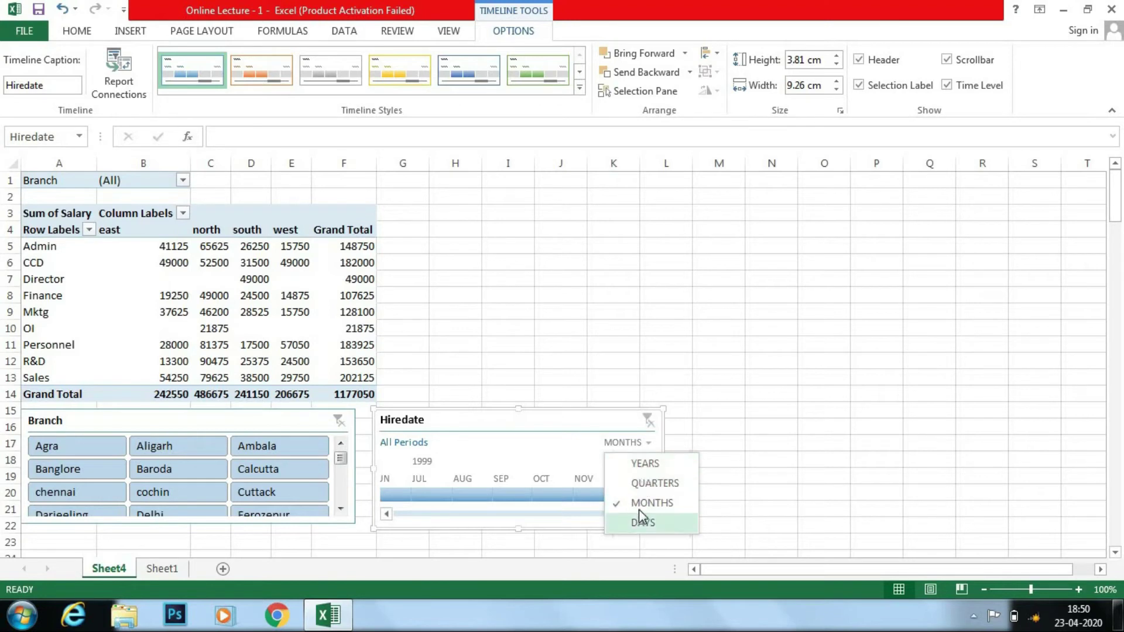
pyautogui.click(648, 463)
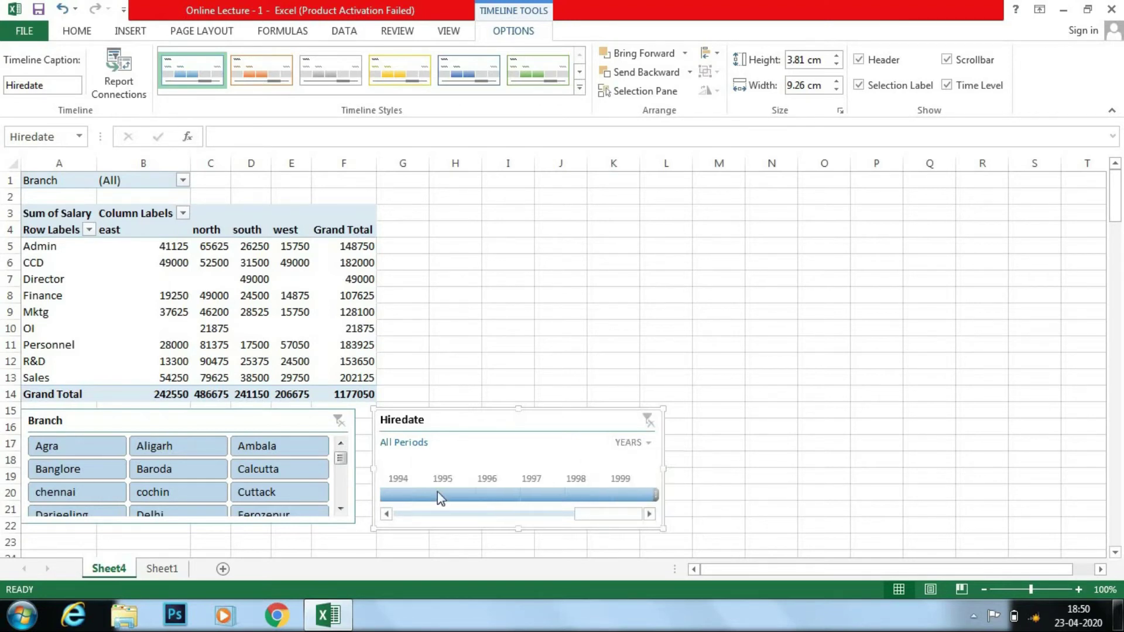
pyautogui.click(545, 498)
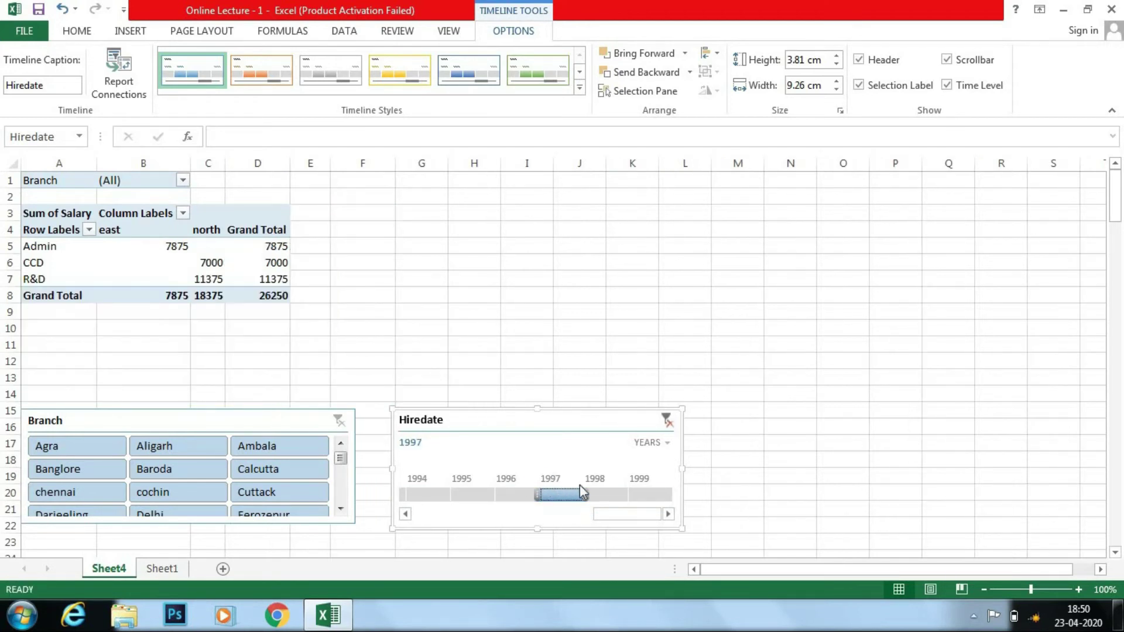
pyautogui.click(600, 497)
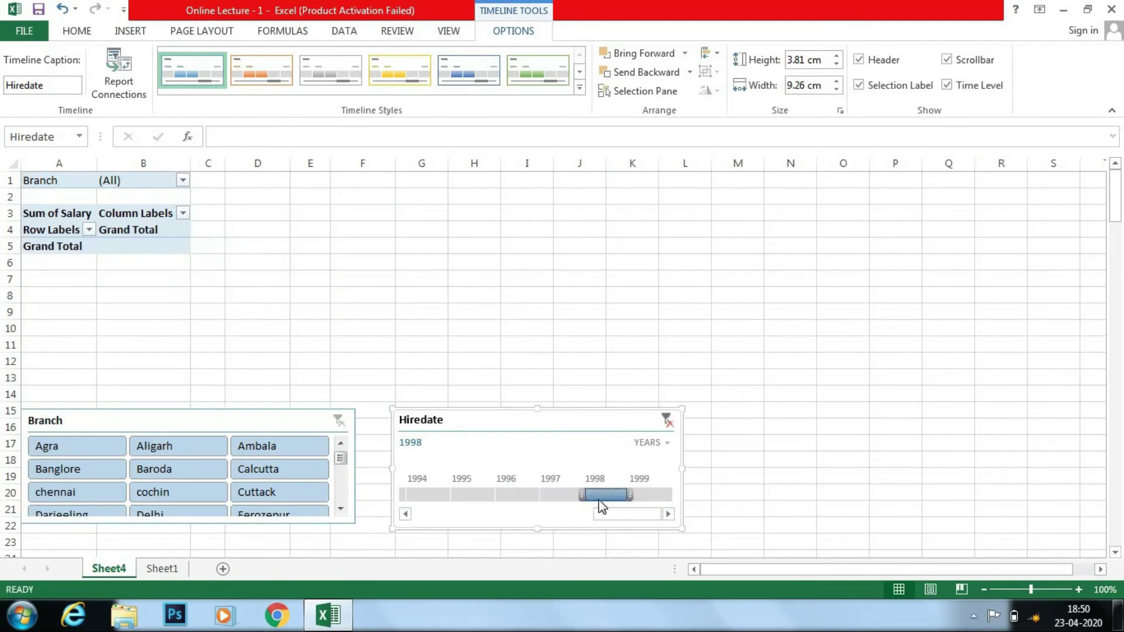
pyautogui.click(665, 497)
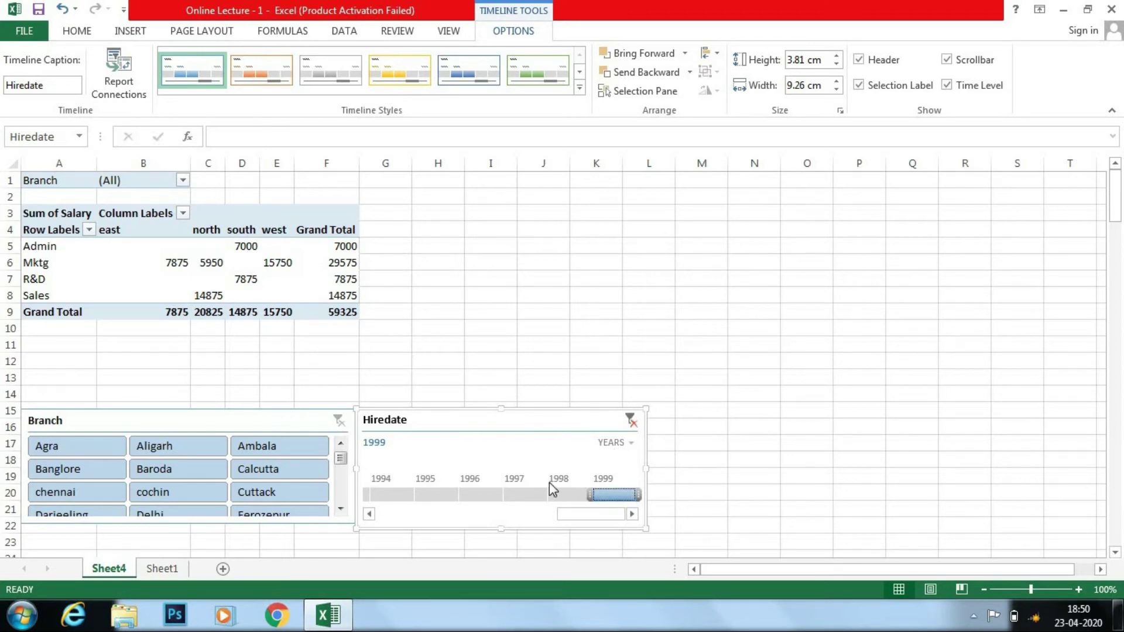
# - Clear the Hiredate timeline filter so all periods show, then reselect the pivot table
pyautogui.click(630, 421)
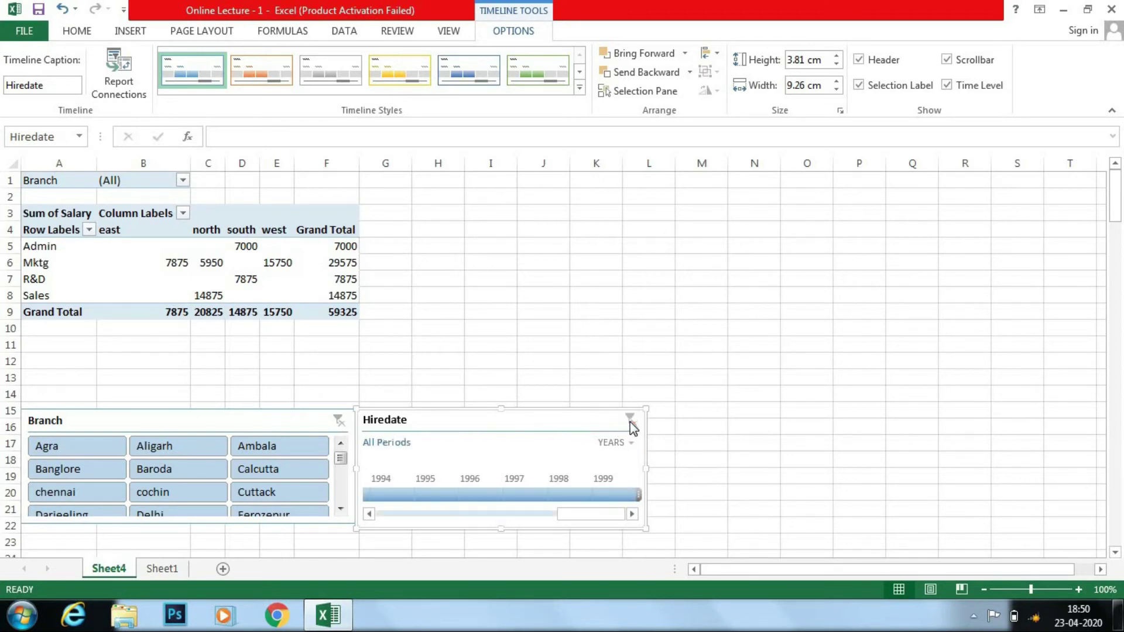
pyautogui.click(637, 443)
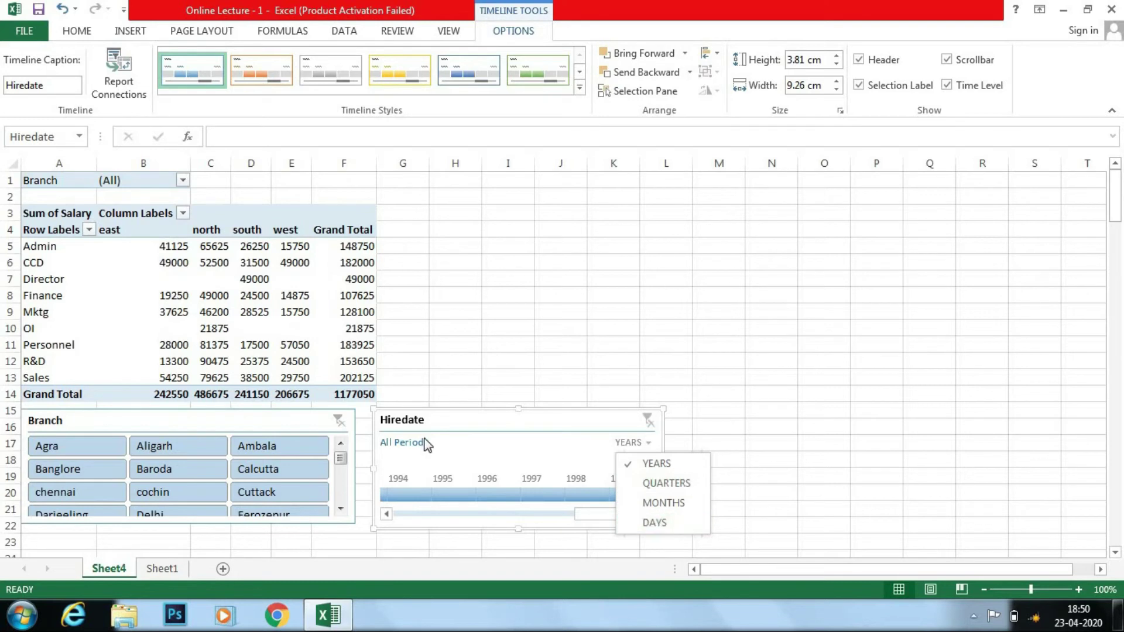
pyautogui.click(373, 380)
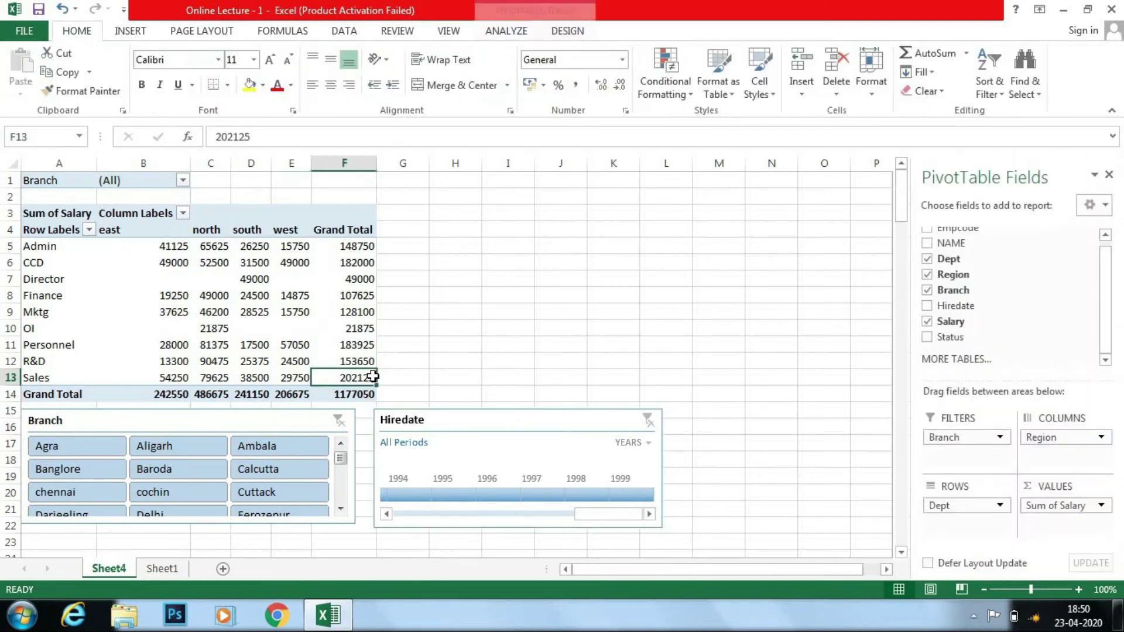
pyautogui.click(292, 284)
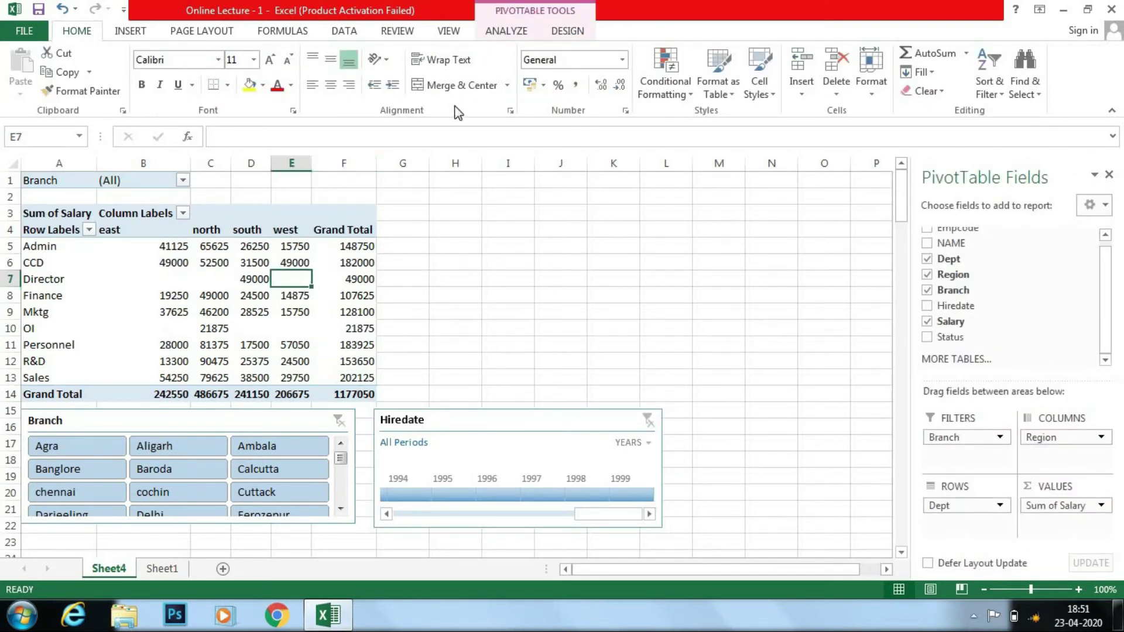
pyautogui.click(495, 34)
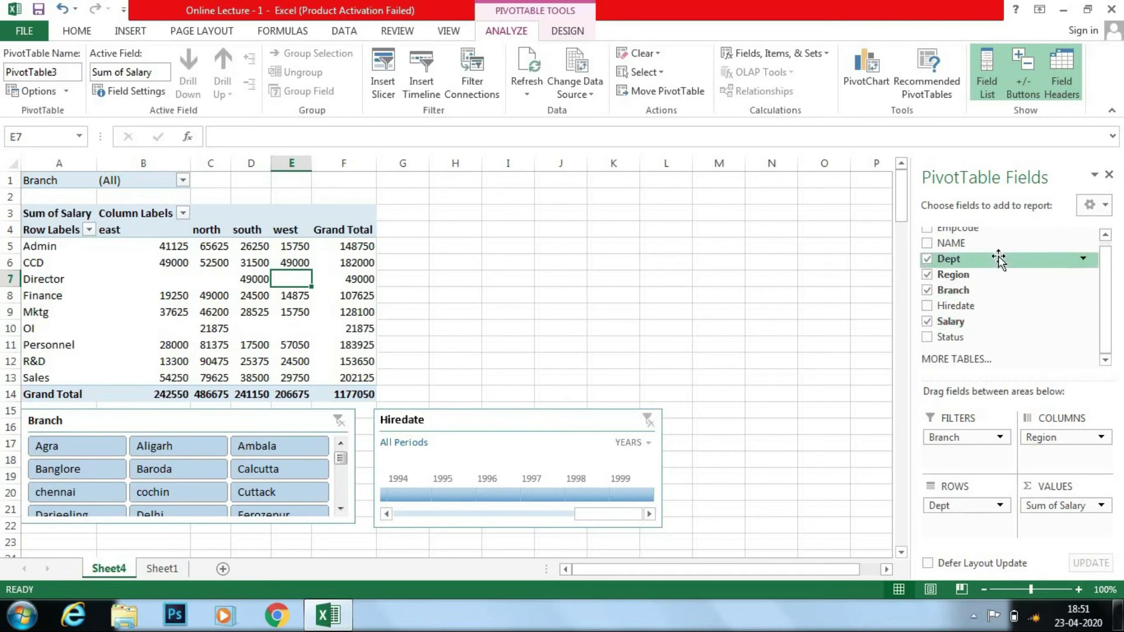
pyautogui.click(174, 570)
pyautogui.scroll(1, 621, 312)
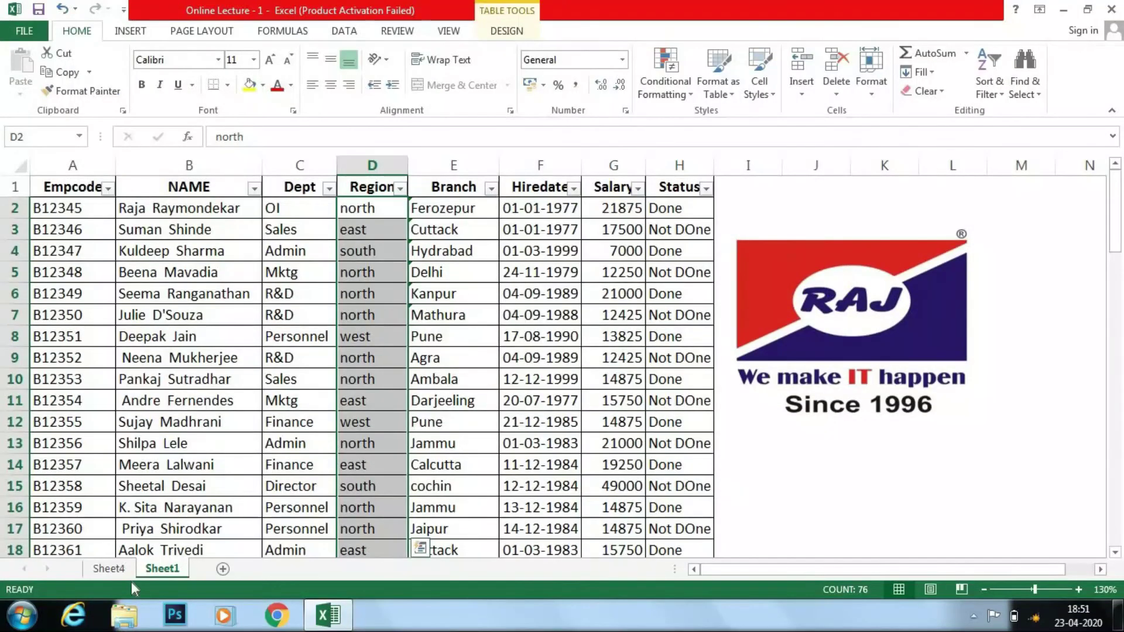
pyautogui.click(109, 568)
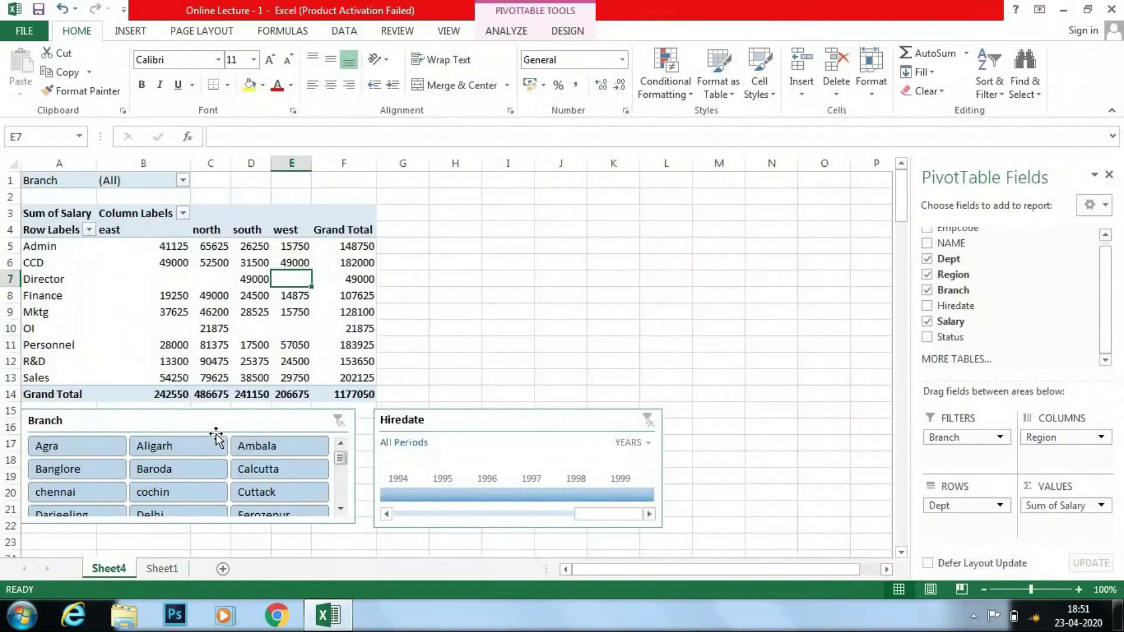
pyautogui.click(348, 252)
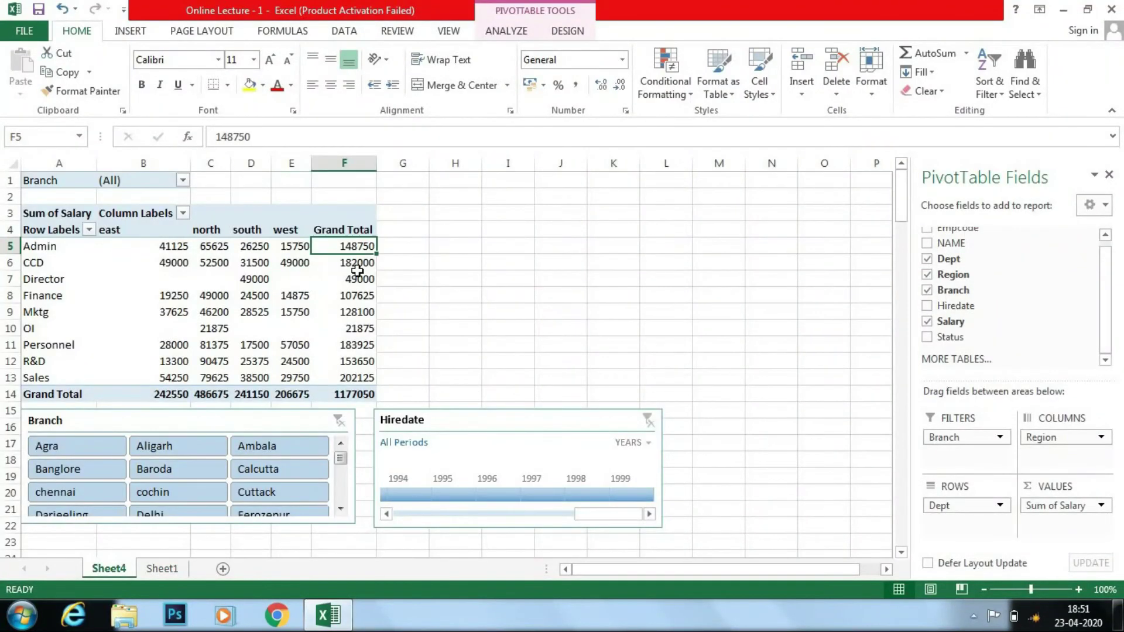
pyautogui.click(507, 31)
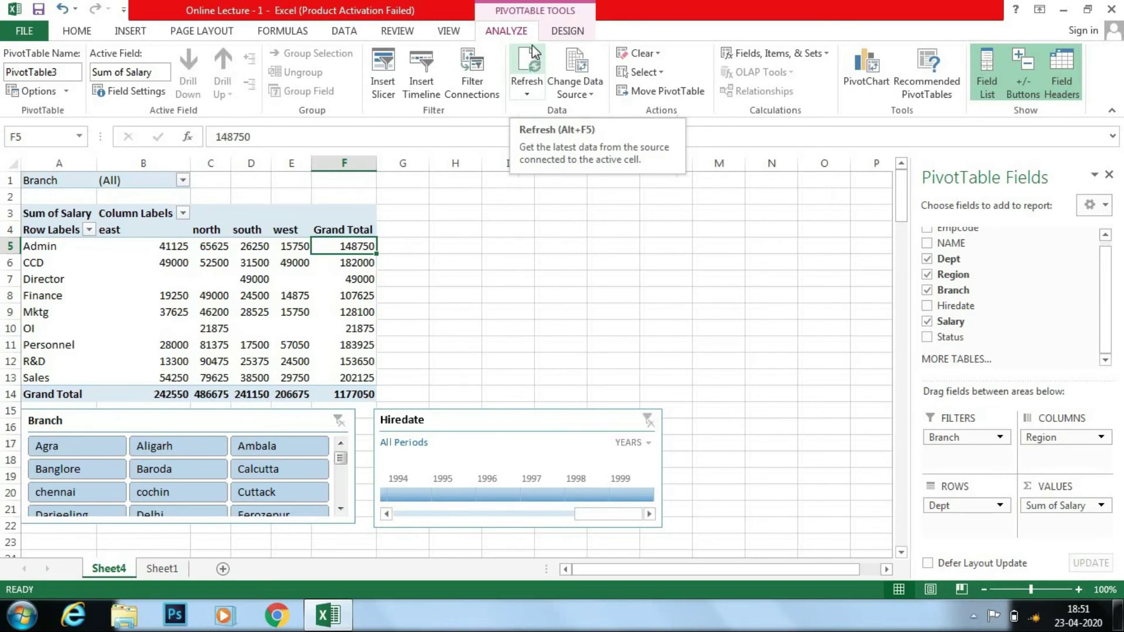
pyautogui.click(528, 42)
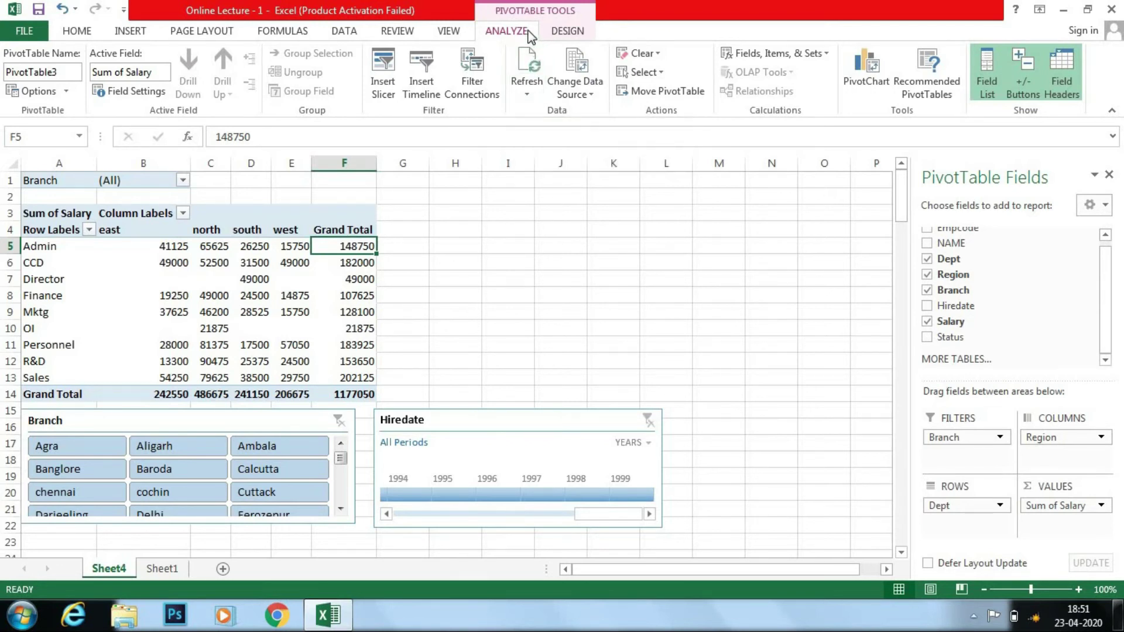
pyautogui.click(276, 261)
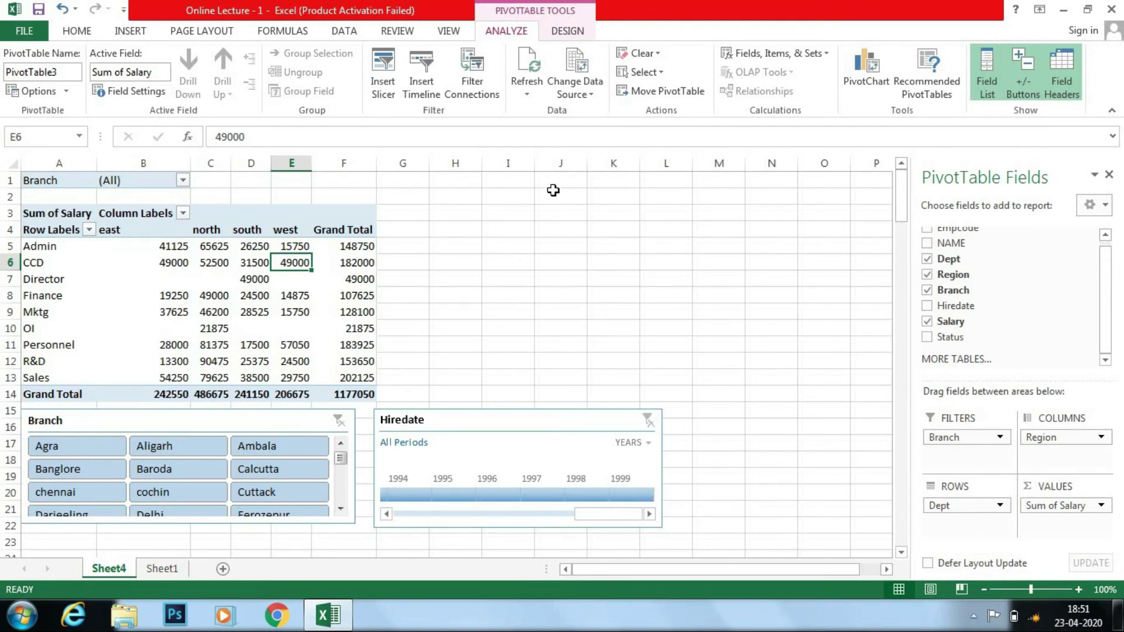
# - Insert a clustered column PivotChart after previewing line, pie and bar types
pyautogui.click(849, 70)
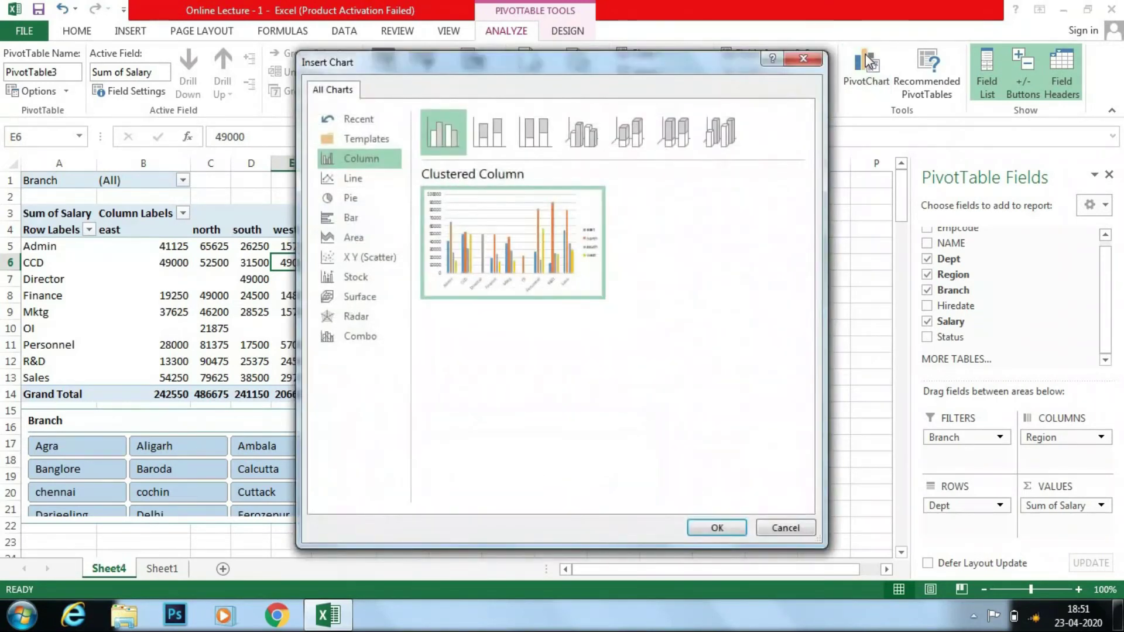
pyautogui.click(372, 179)
pyautogui.click(370, 195)
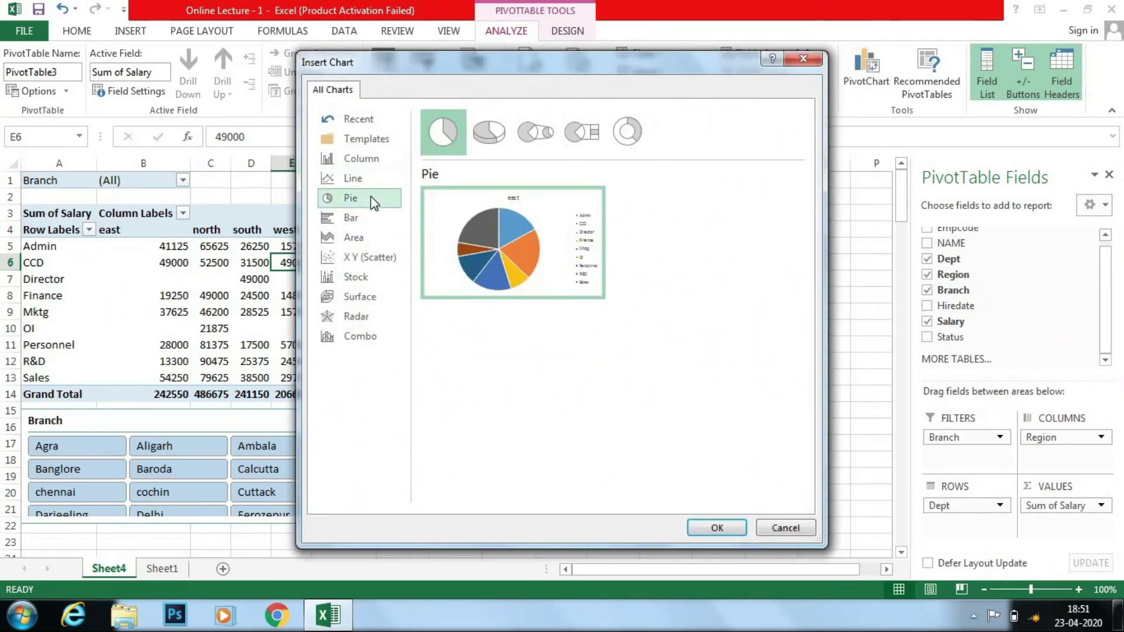
pyautogui.click(372, 222)
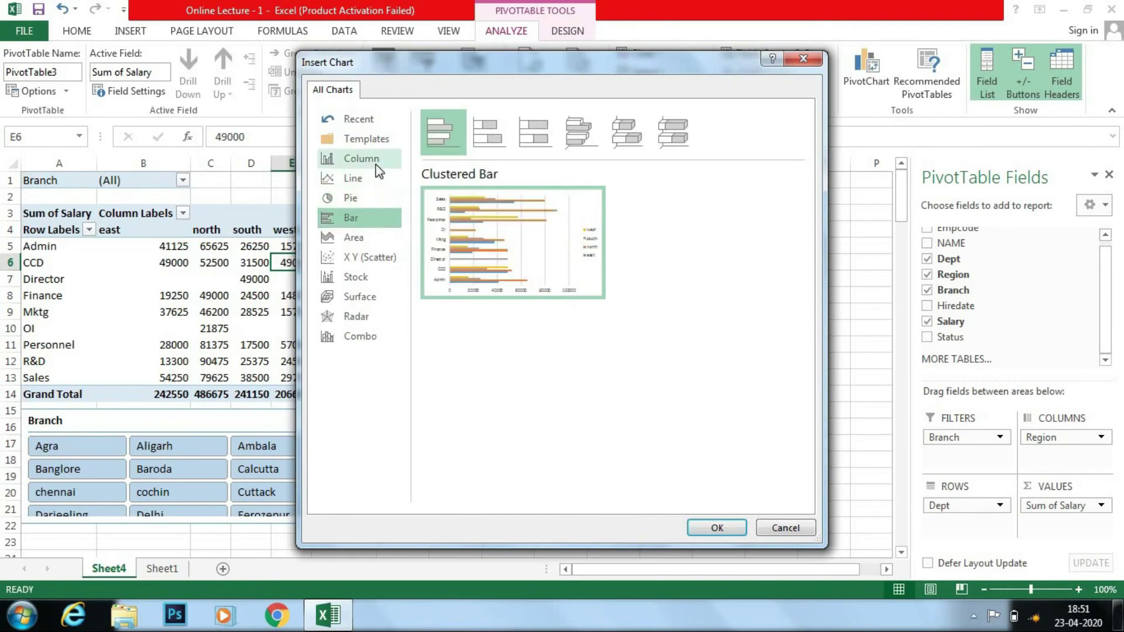
pyautogui.click(377, 166)
pyautogui.click(717, 528)
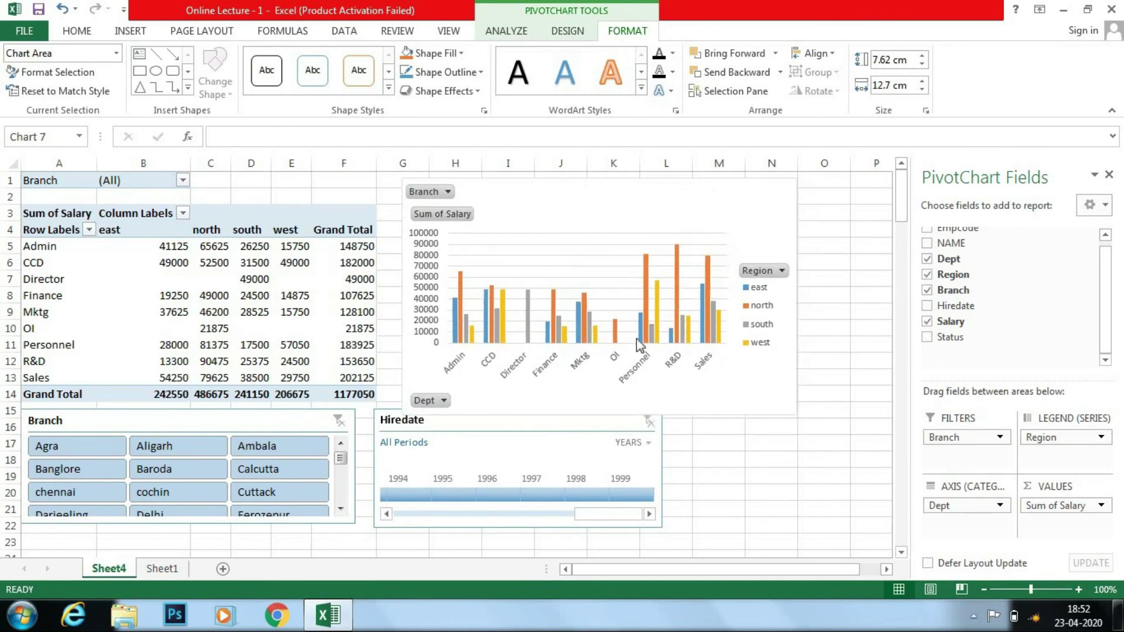
# - Enlarge the column chart, move it right, and position the Hiredate timeline beneath it
pyautogui.moveTo(715, 205); pyautogui.dragTo(695, 197)
pyautogui.moveTo(578, 427); pyautogui.dragTo(587, 453)
pyautogui.click(678, 391)
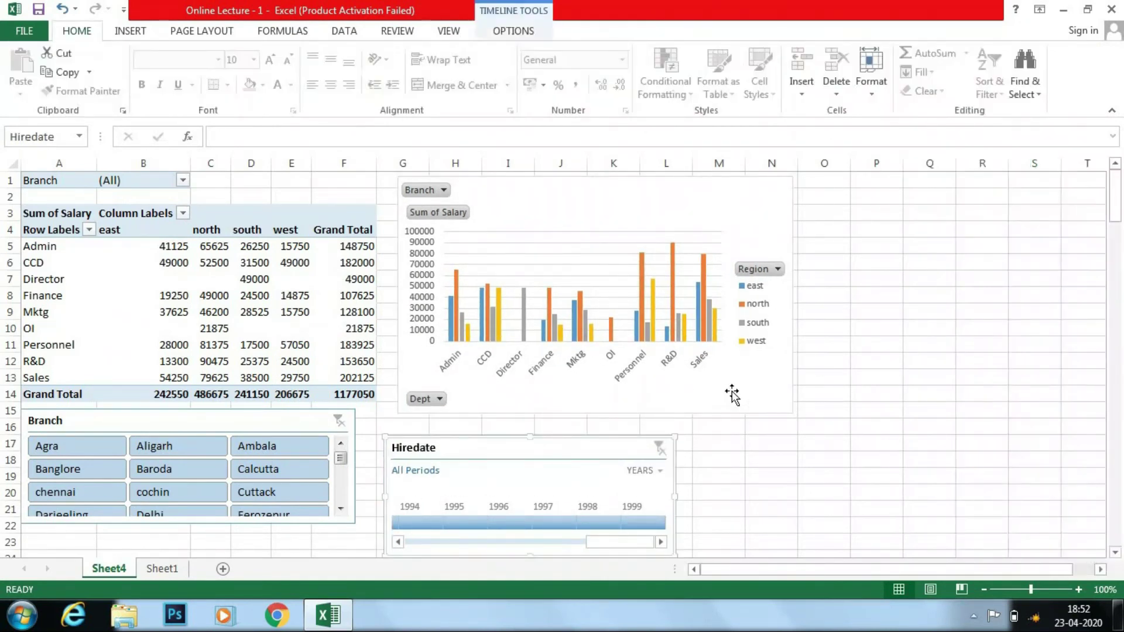
pyautogui.moveTo(841, 446); pyautogui.dragTo(861, 453)
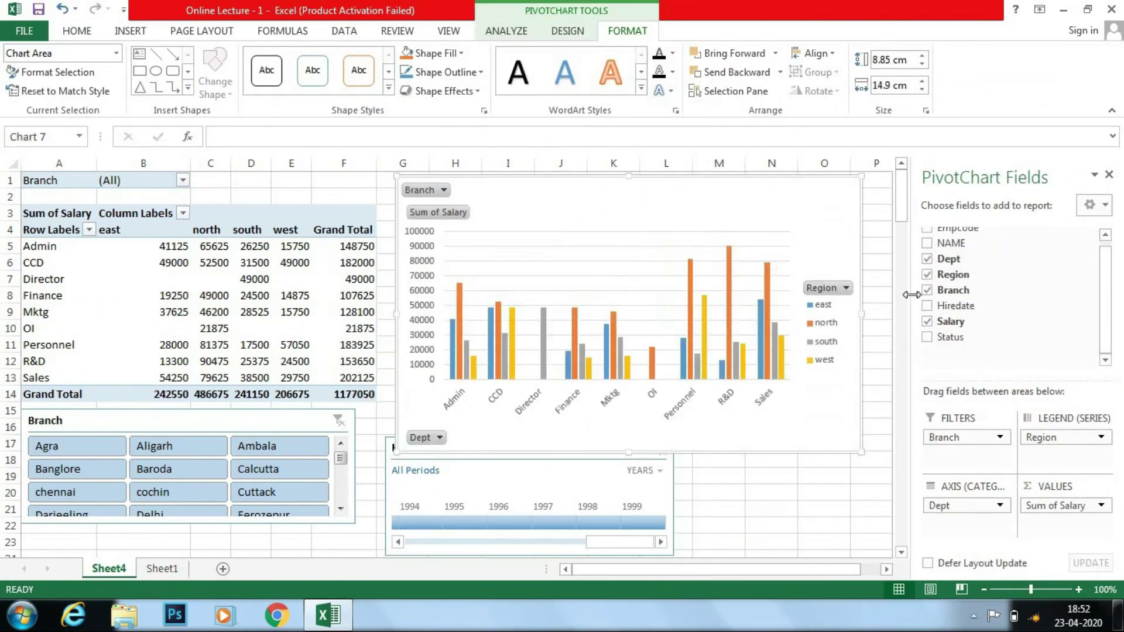
pyautogui.click(885, 296)
pyautogui.moveTo(723, 226)
pyautogui.mouseDown()
pyautogui.moveTo(853, 233)
pyautogui.moveTo(823, 235)
pyautogui.mouseUp()
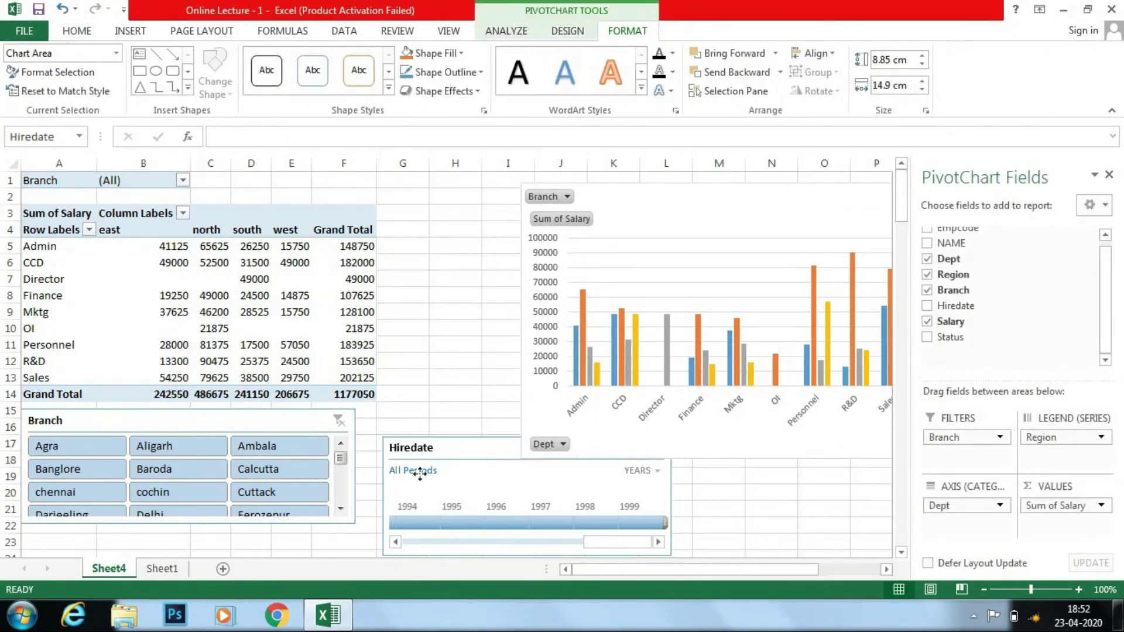
pyautogui.moveTo(475, 447); pyautogui.dragTo(447, 468)
pyautogui.click(759, 538)
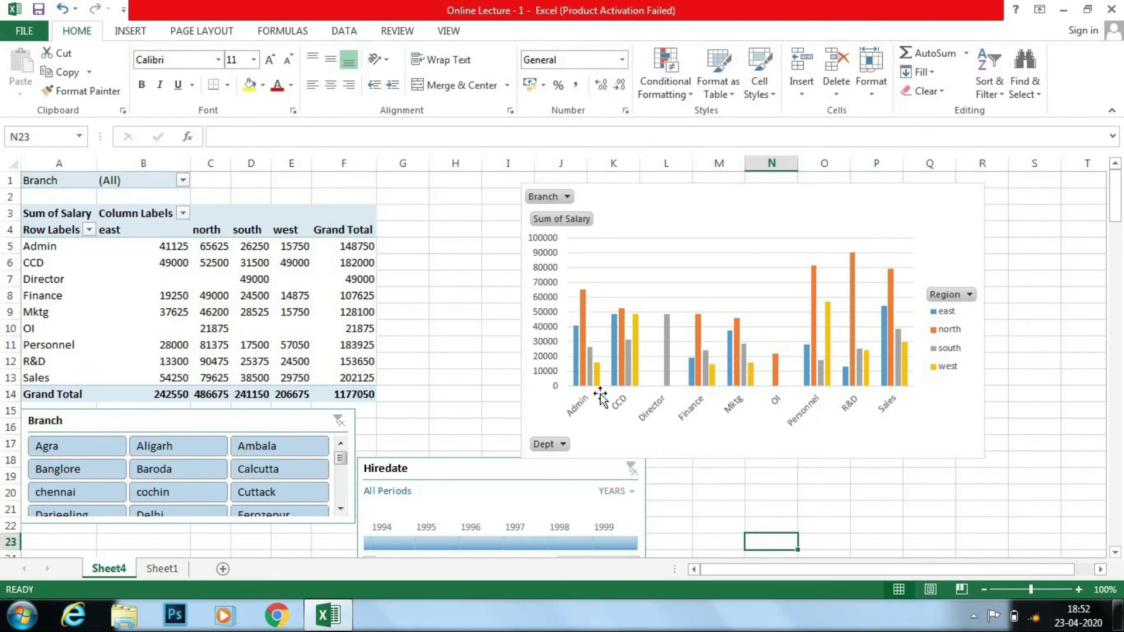
# - Filter table and chart by Banglore, Cuttack and Kanpur, then clear the Branch filter
pyautogui.click(958, 331)
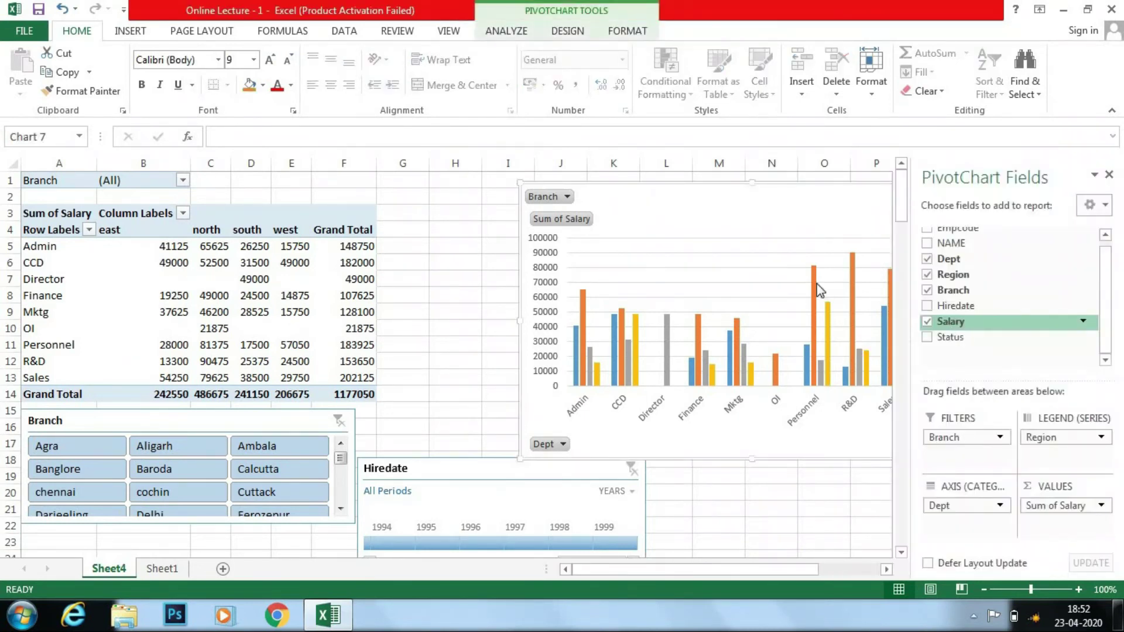
pyautogui.click(503, 197)
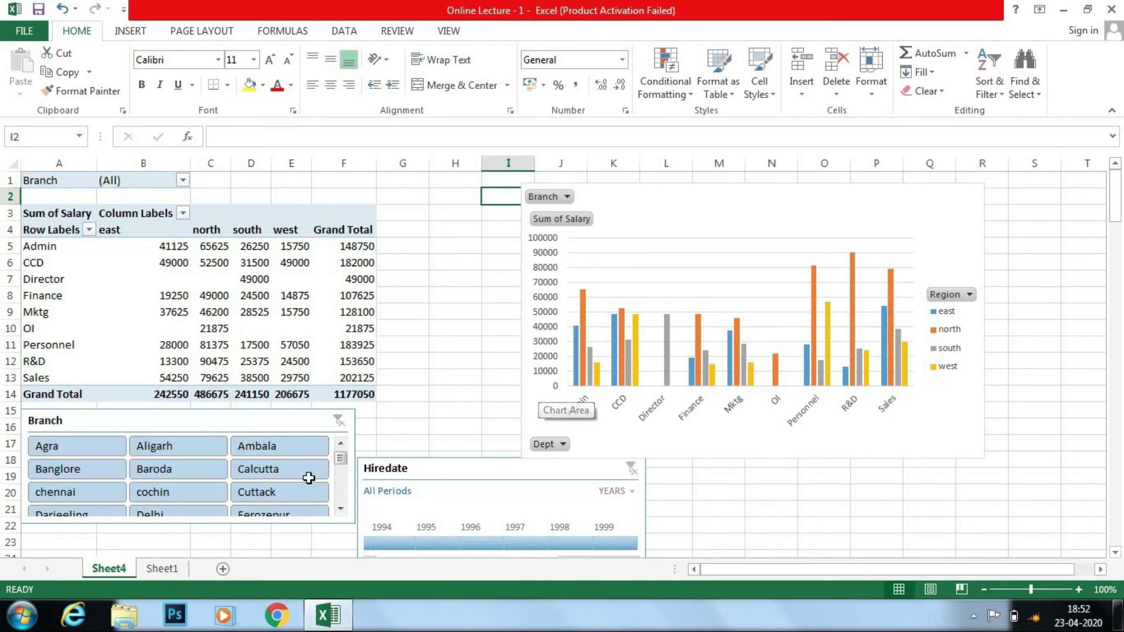
pyautogui.click(101, 473)
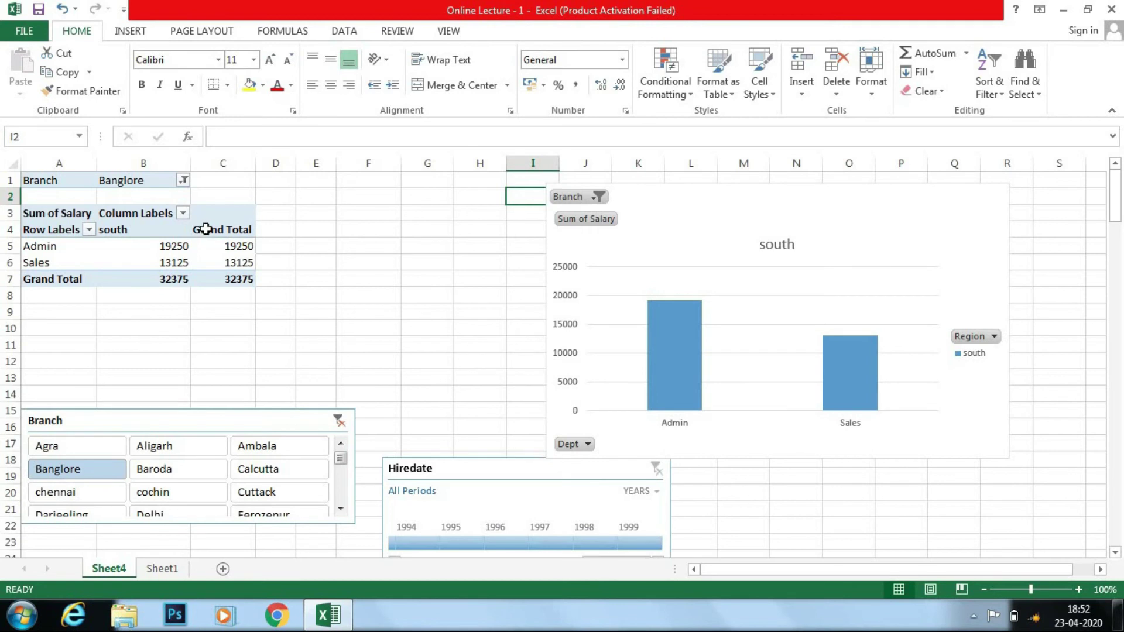
pyautogui.click(269, 494)
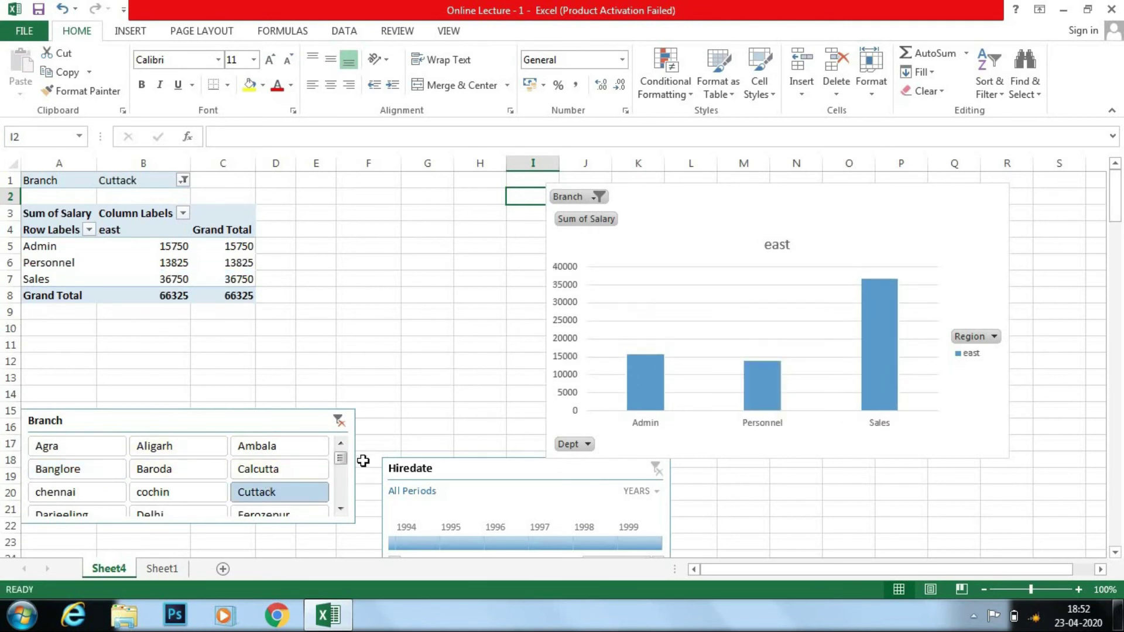
pyautogui.scroll(-1, 341, 466)
pyautogui.scroll(-2, 305, 498)
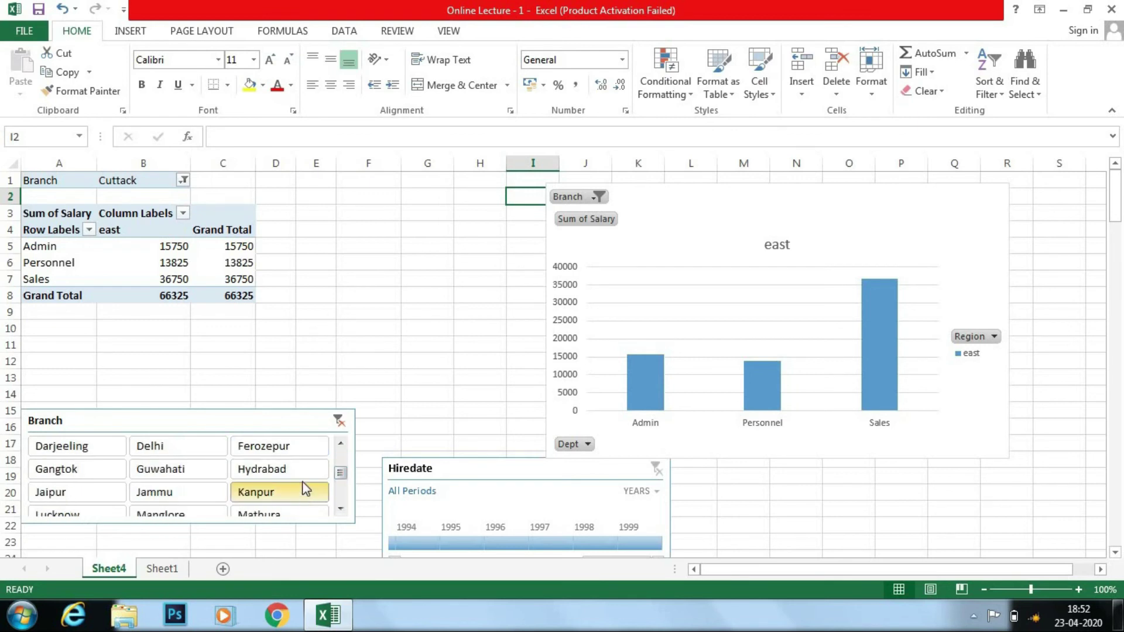
pyautogui.click(305, 491)
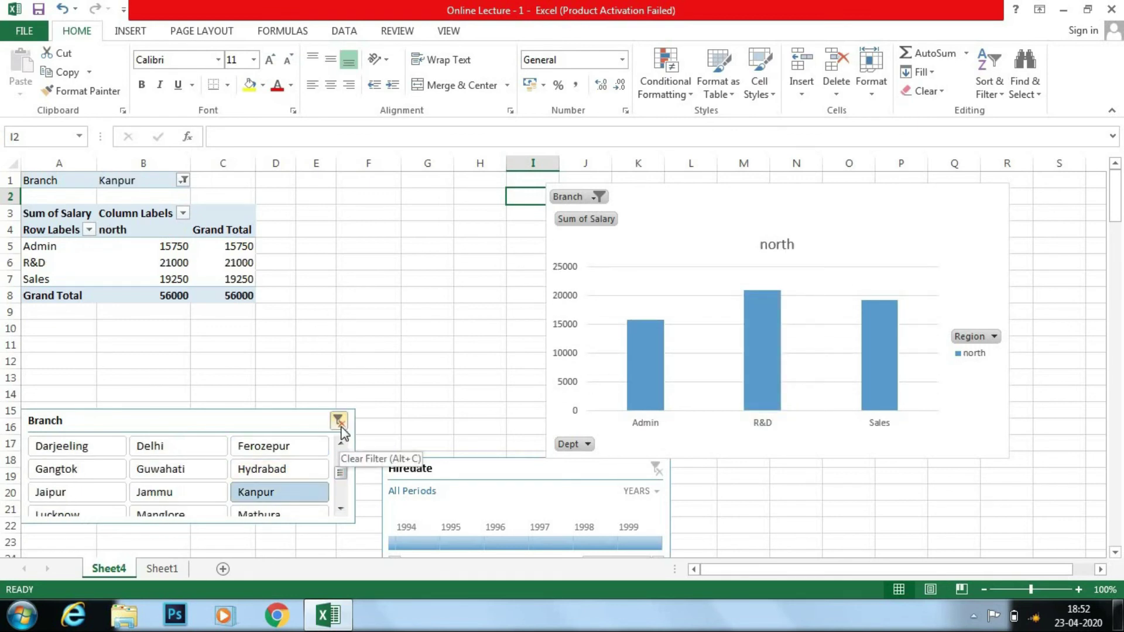
pyautogui.click(338, 421)
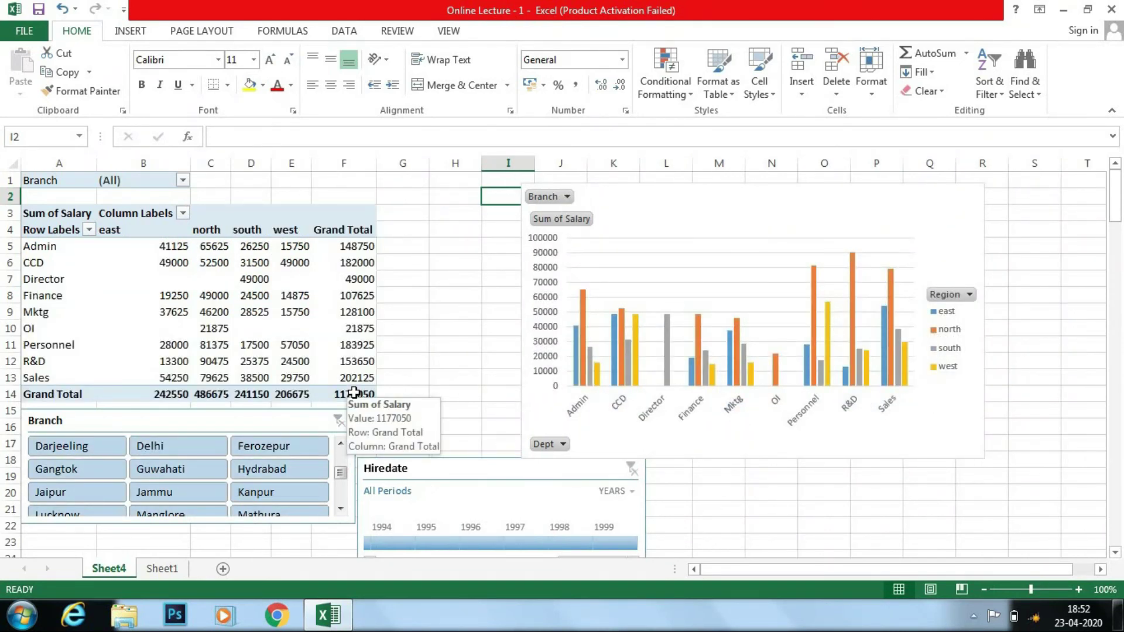
# - Move the column chart left, directly beside the pivot table
pyautogui.click(366, 360)
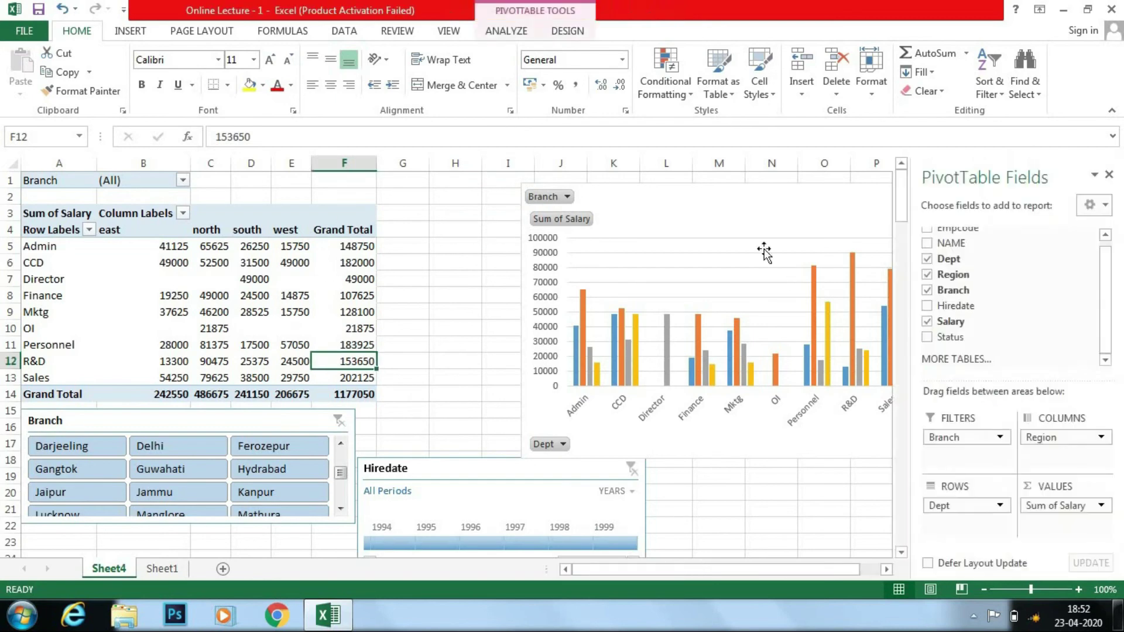
pyautogui.moveTo(648, 193); pyautogui.dragTo(524, 182)
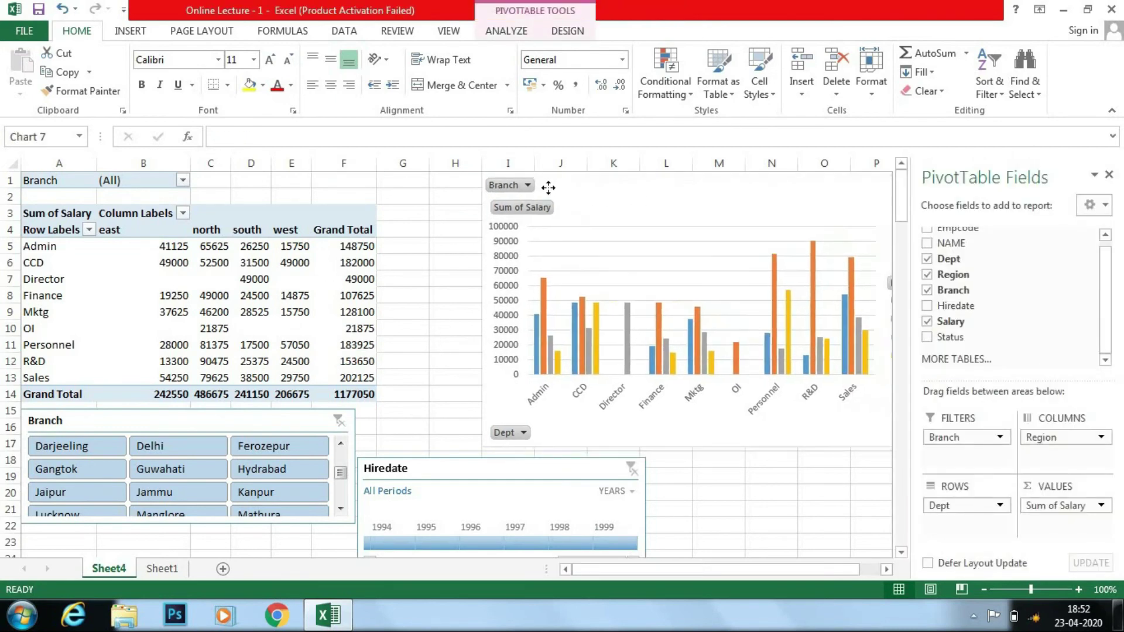
pyautogui.click(724, 462)
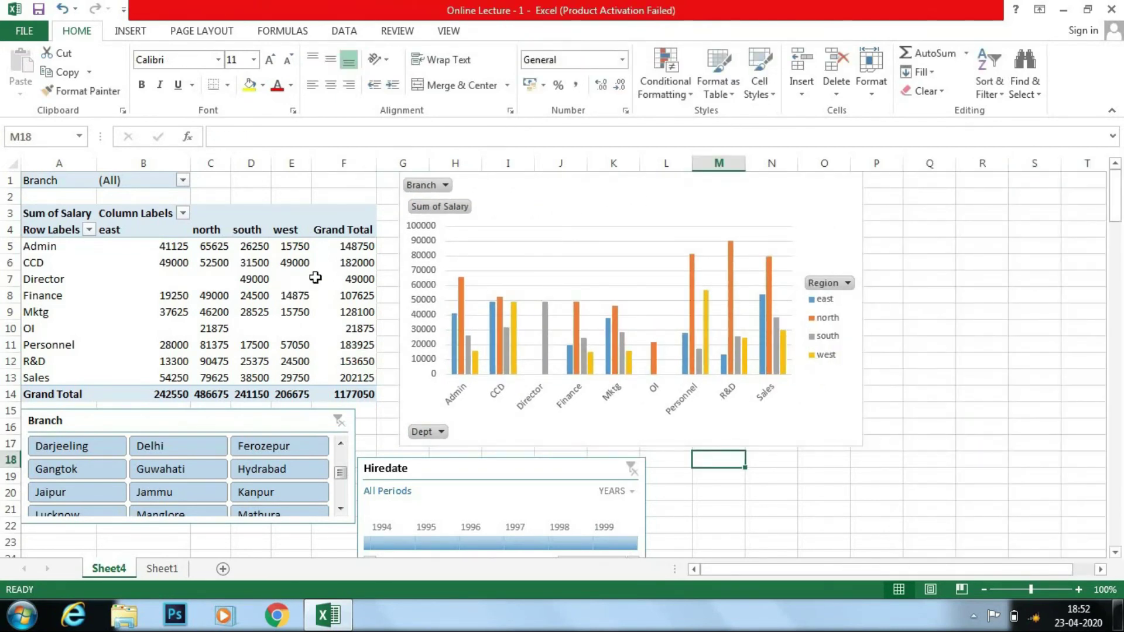
pyautogui.click(298, 295)
pyautogui.click(507, 32)
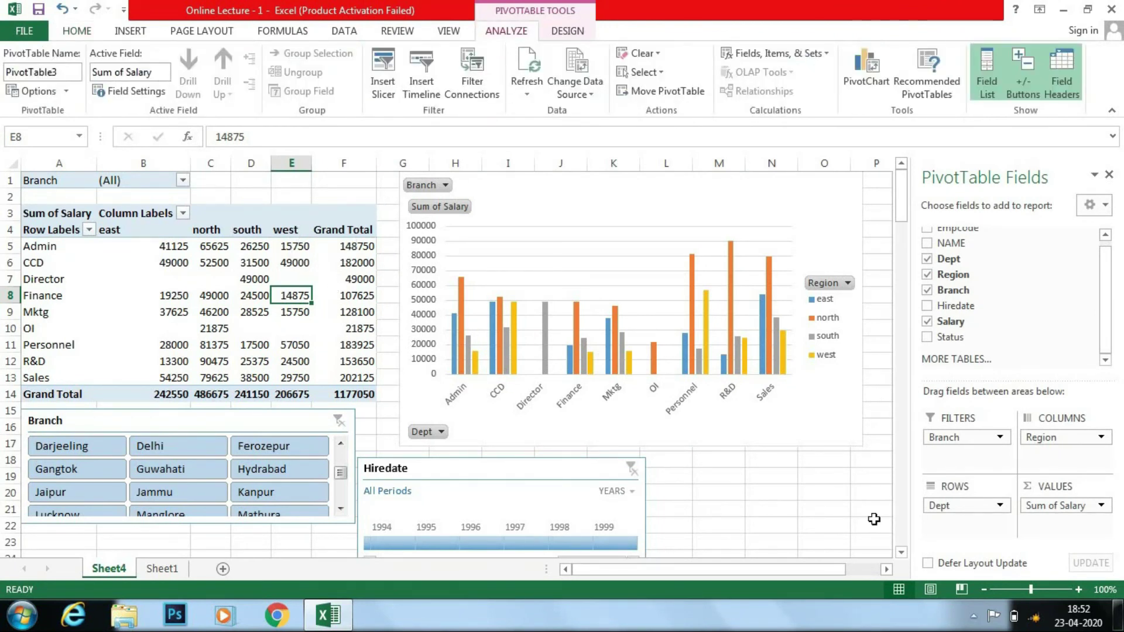
# - Insert a pie PivotChart showing Sum of Salary by Dept
pyautogui.click(858, 94)
pyautogui.click(383, 201)
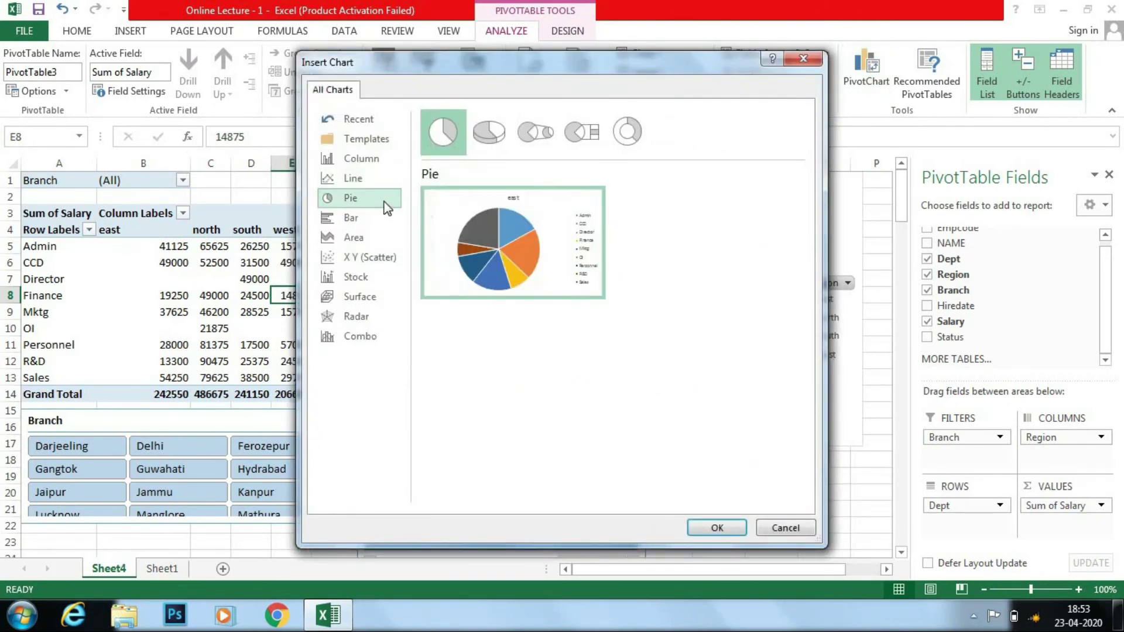
pyautogui.click(716, 527)
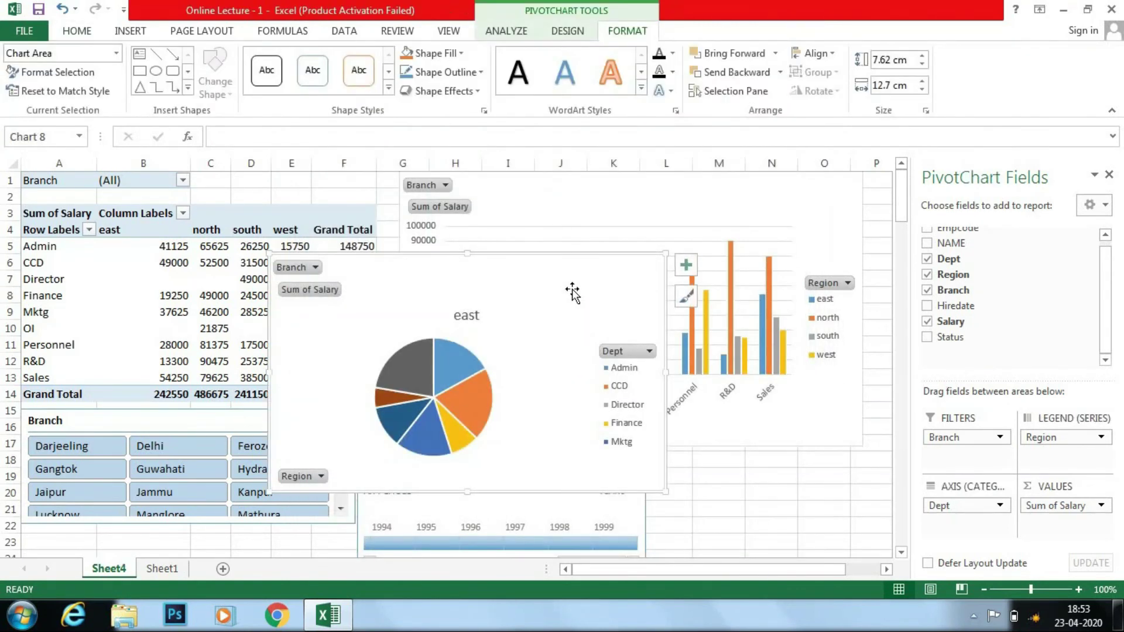
# - Narrow the pie chart to 7.51 cm wide and position it below the column chart
pyautogui.moveTo(572, 291); pyautogui.dragTo(479, 262)
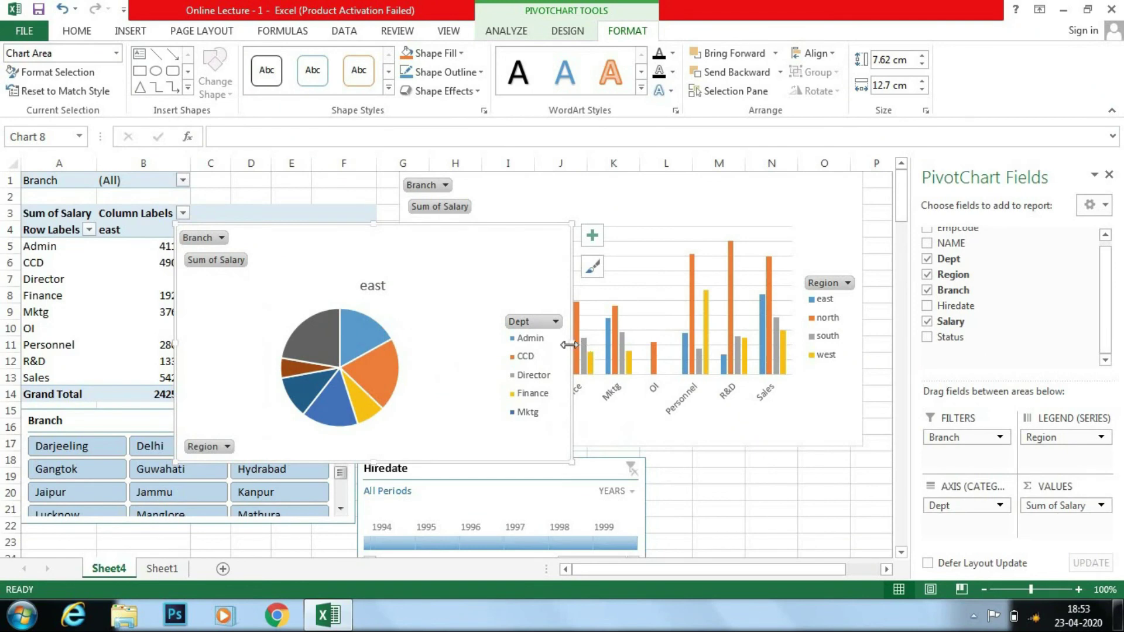
pyautogui.moveTo(569, 345); pyautogui.dragTo(405, 345)
pyautogui.moveTo(367, 283)
pyautogui.mouseDown()
pyautogui.moveTo(541, 316)
pyautogui.moveTo(559, 418)
pyautogui.mouseUp()
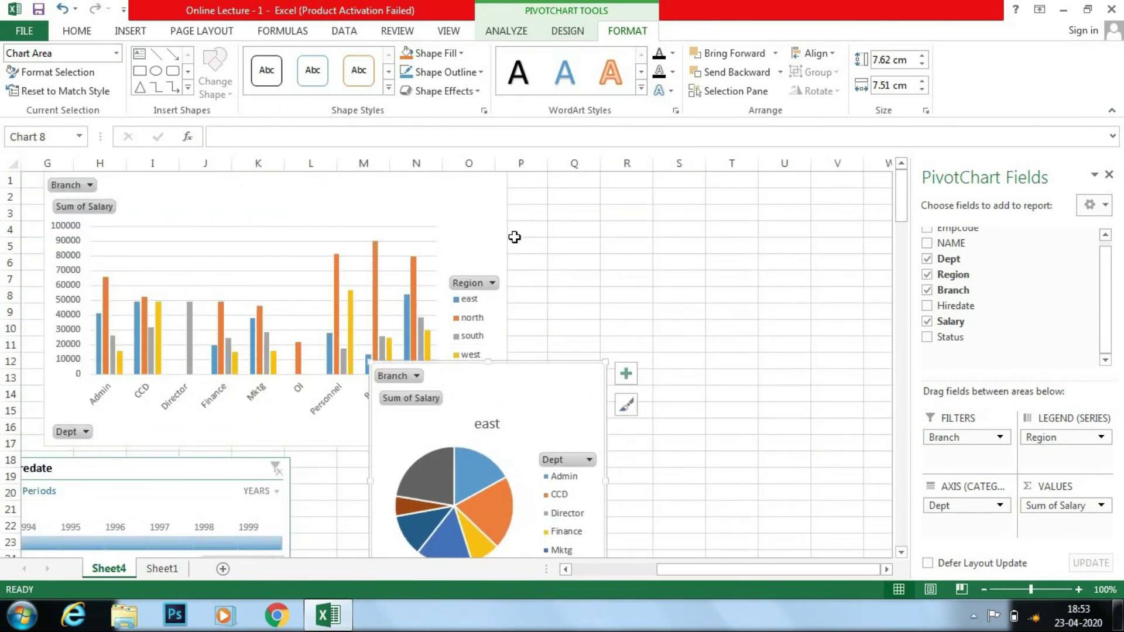
pyautogui.moveTo(732, 296); pyautogui.dragTo(36, 213)
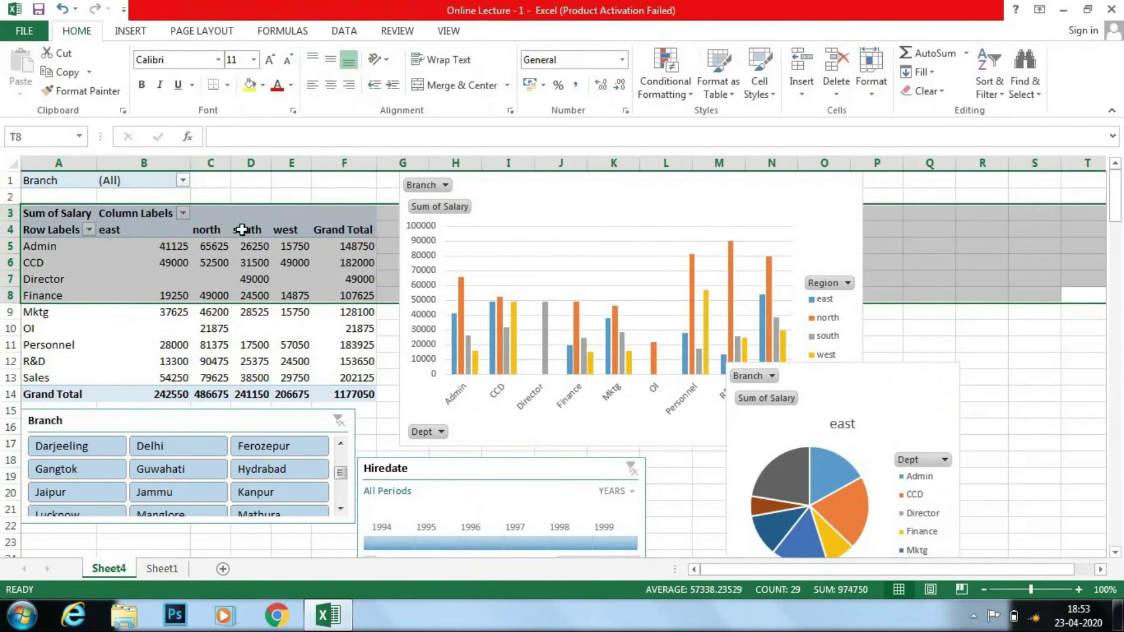
pyautogui.click(242, 229)
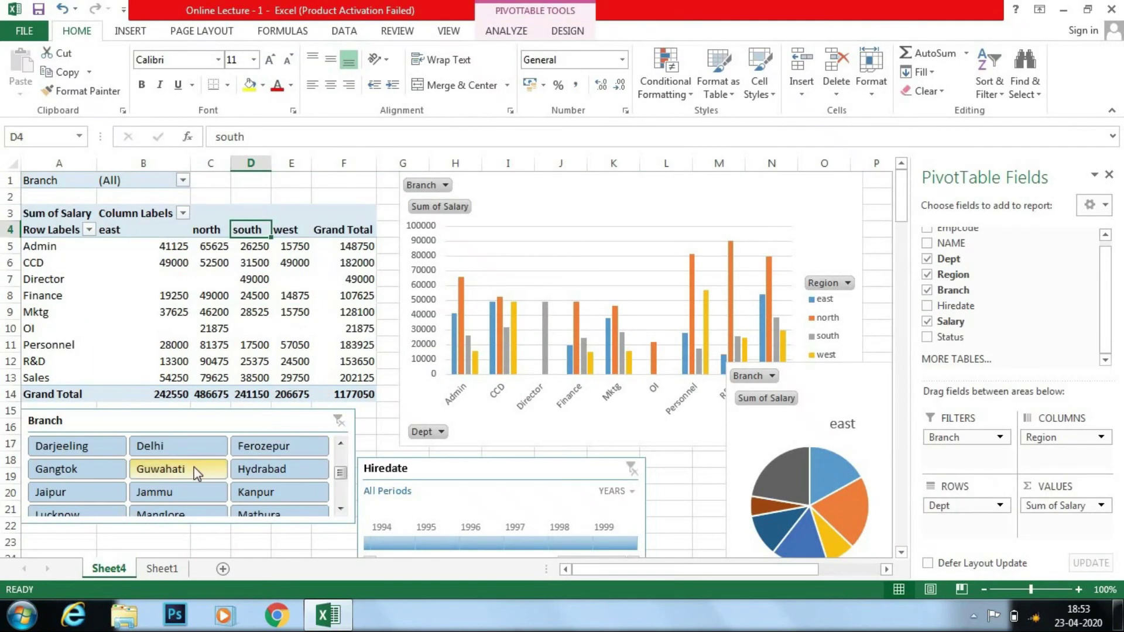
pyautogui.click(188, 452)
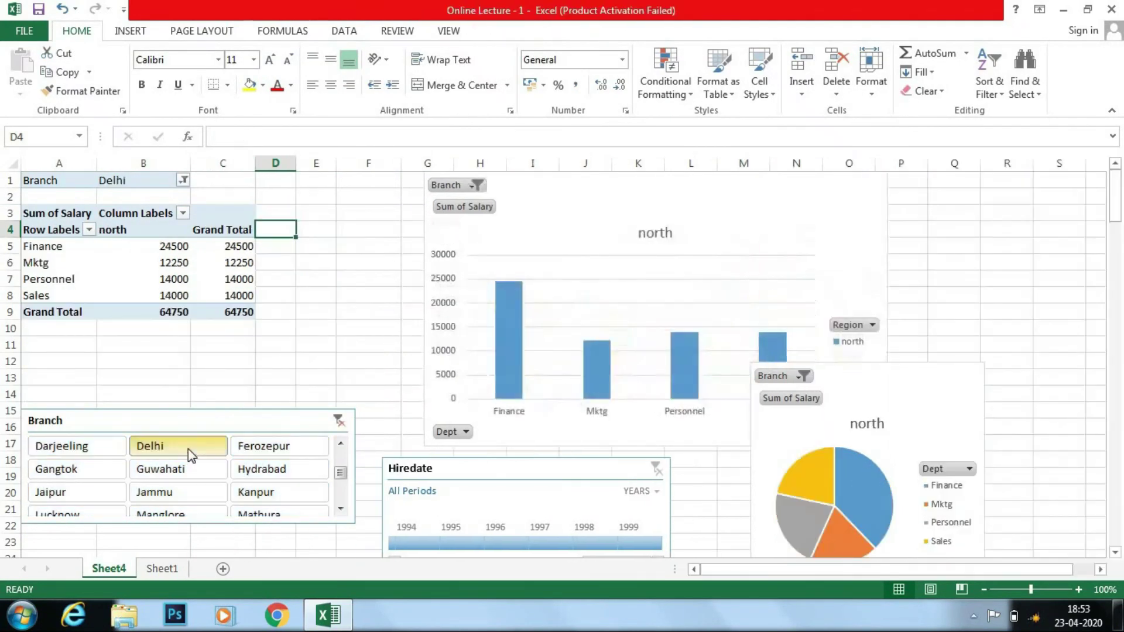
pyautogui.click(205, 490)
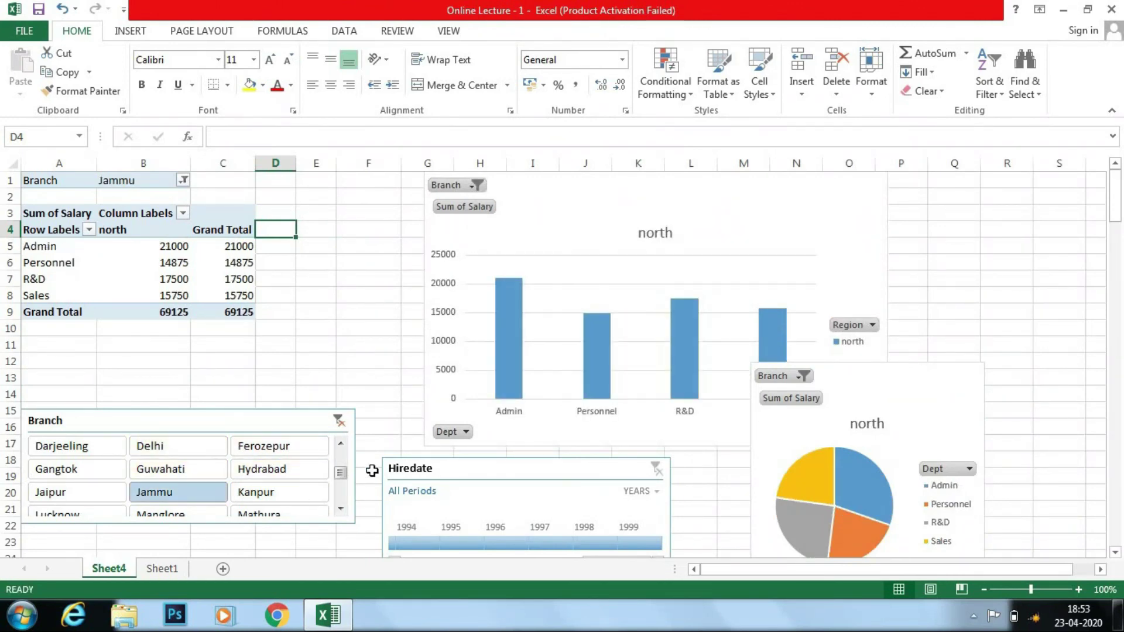
pyautogui.click(340, 420)
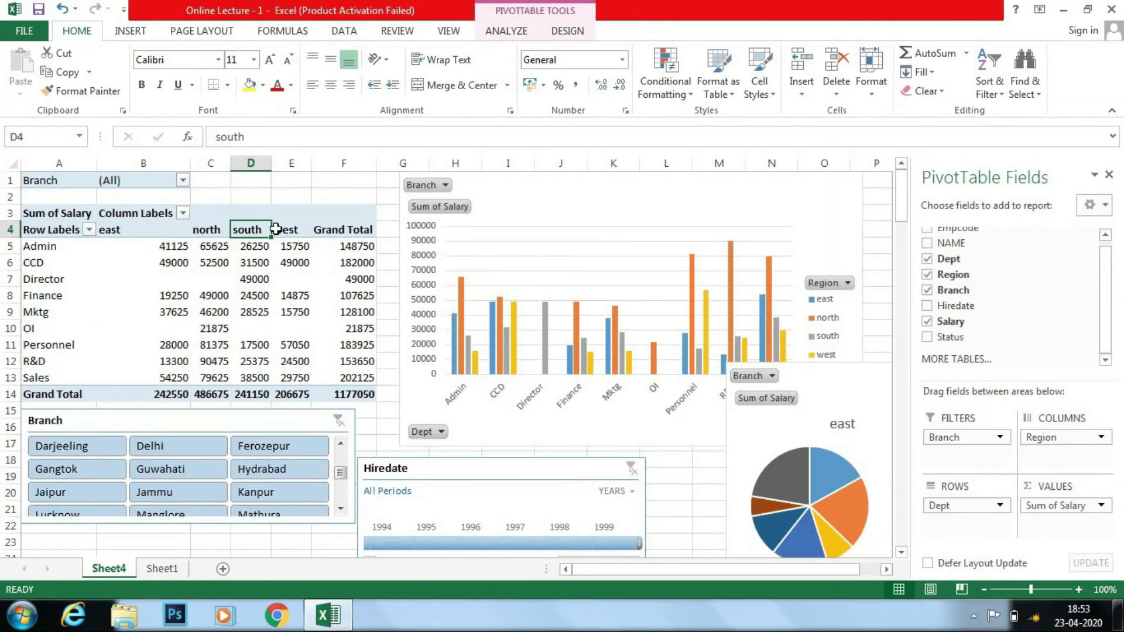
pyautogui.click(873, 265)
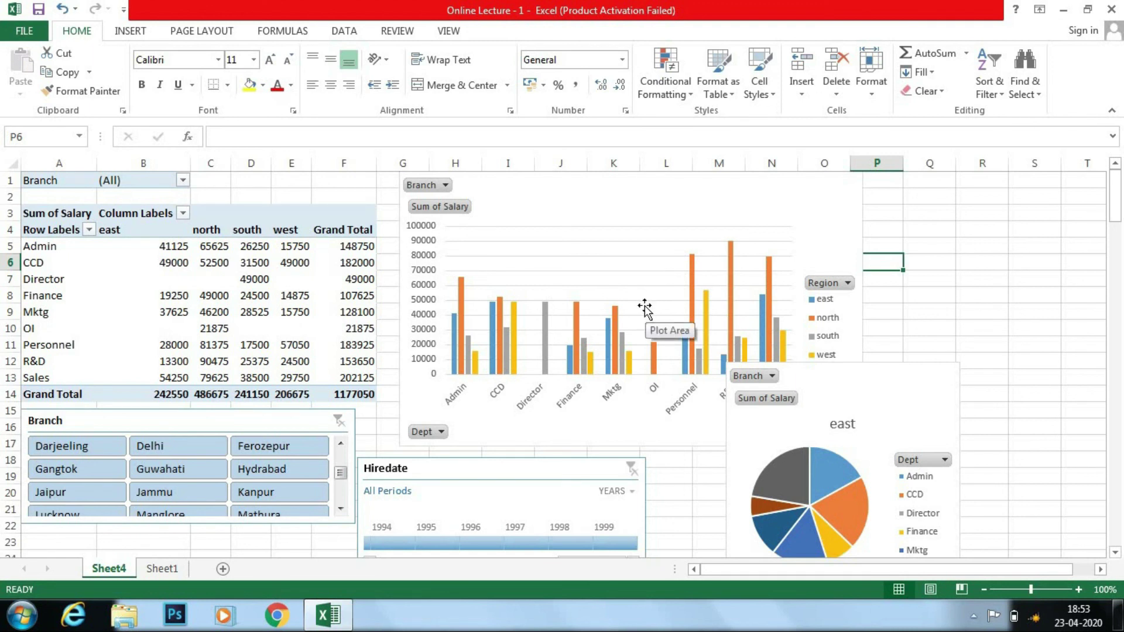
pyautogui.click(446, 244)
pyautogui.click(344, 295)
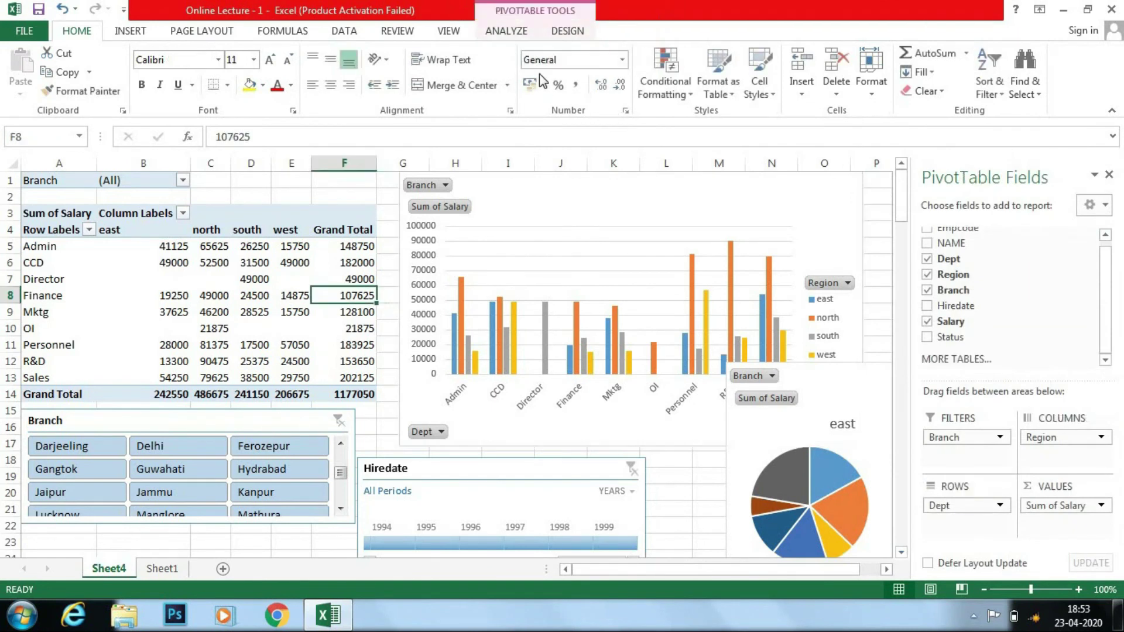
pyautogui.click(506, 31)
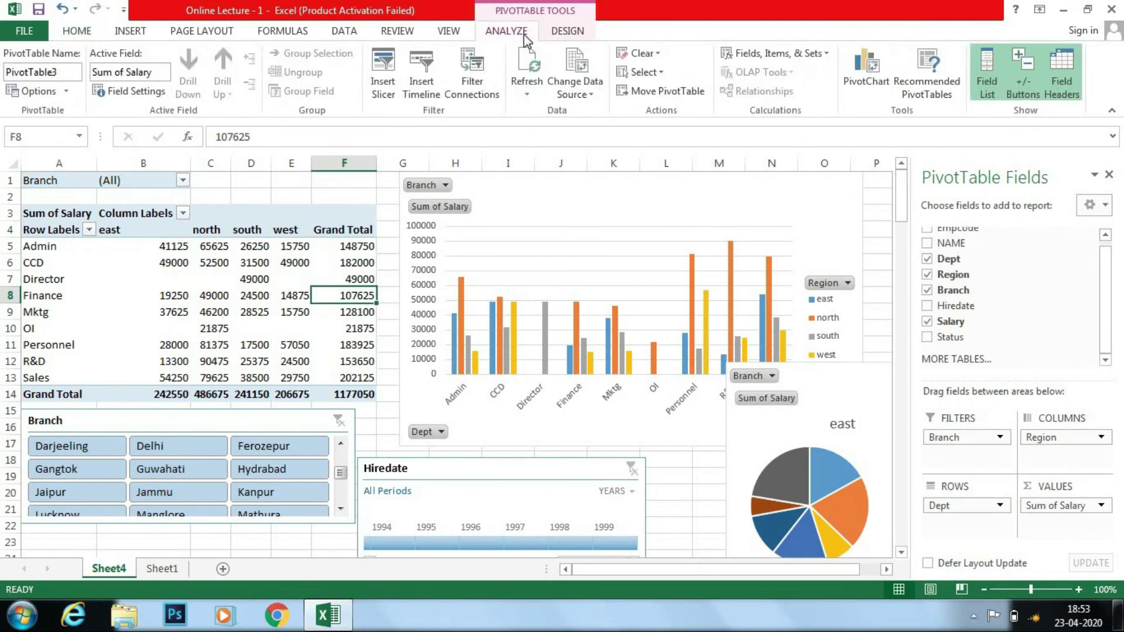